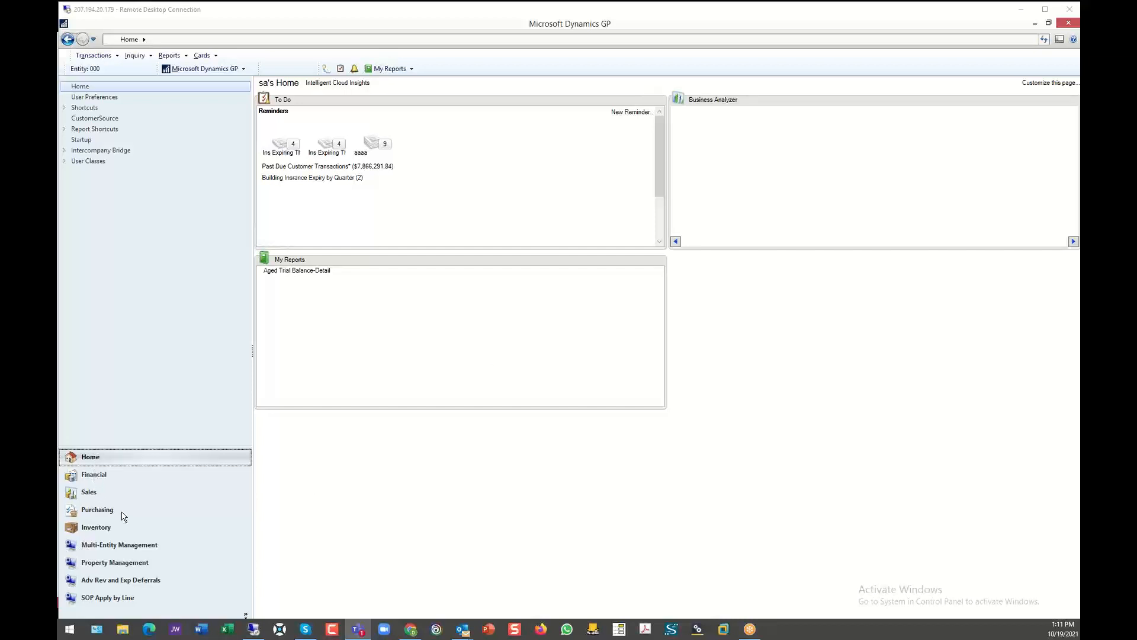
- Open the Property Management setup and review the property, unit, main and territory/state segment IDs under Main Account Setup
click(107, 565)
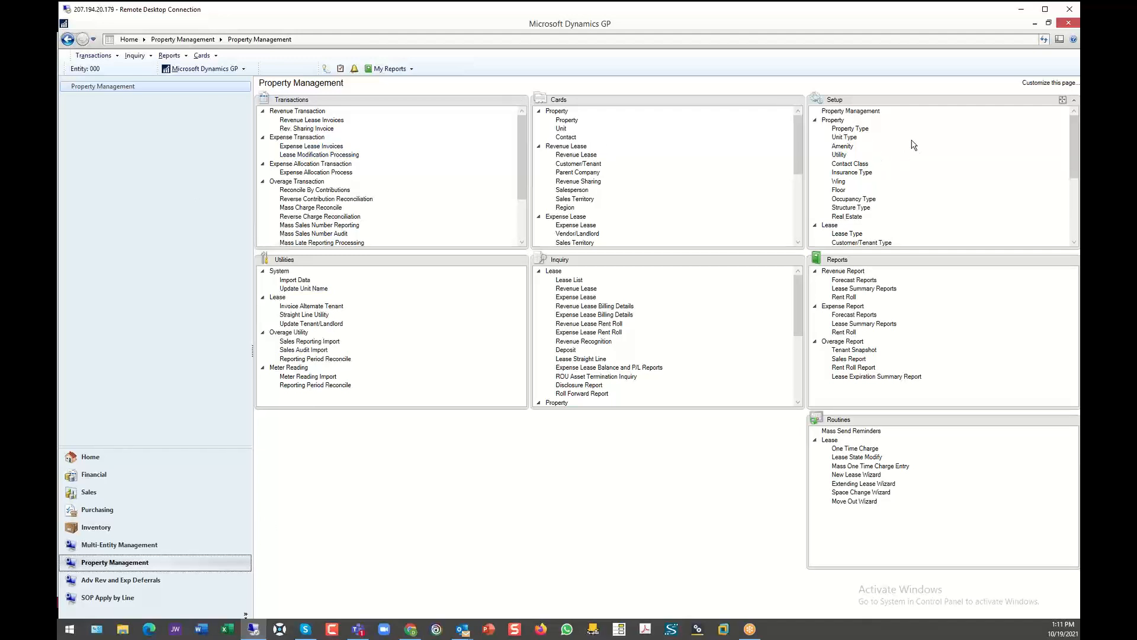
click(854, 112)
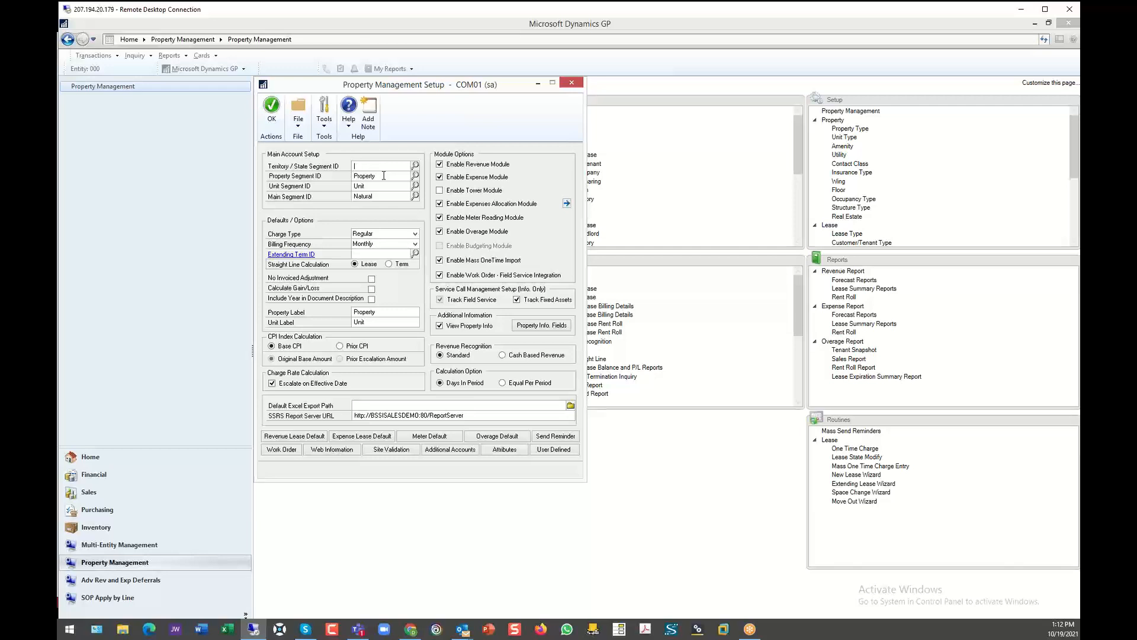
double_click(373, 185)
double_click(379, 198)
click(372, 166)
- Review the revenue lease default setup, including its invoicing options, and close the setup windows
click(303, 438)
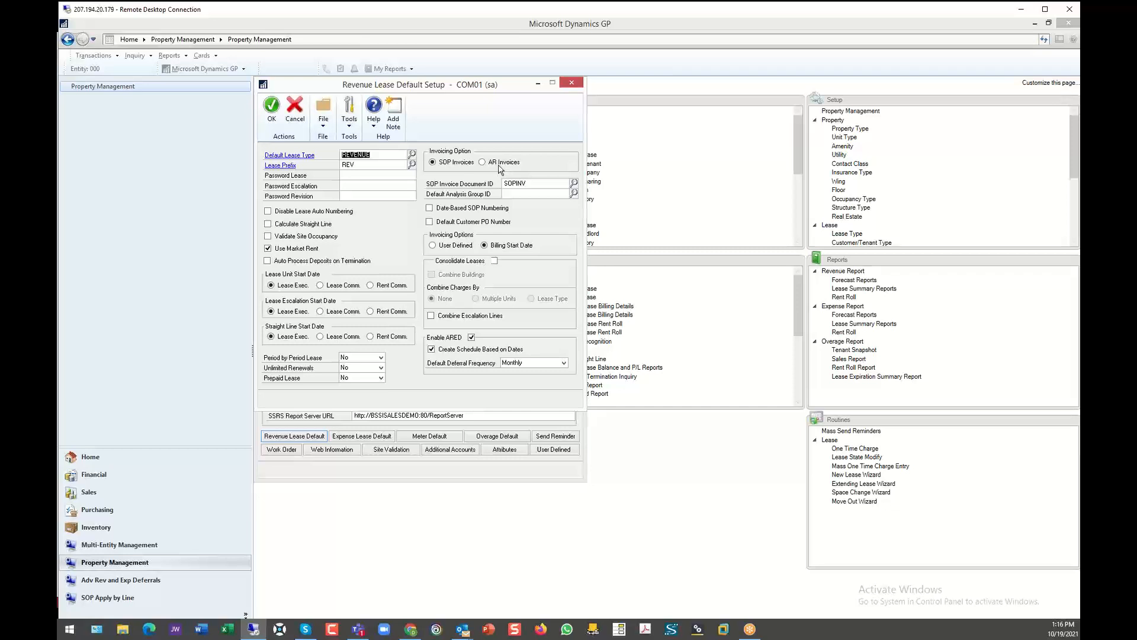
click(571, 84)
click(570, 83)
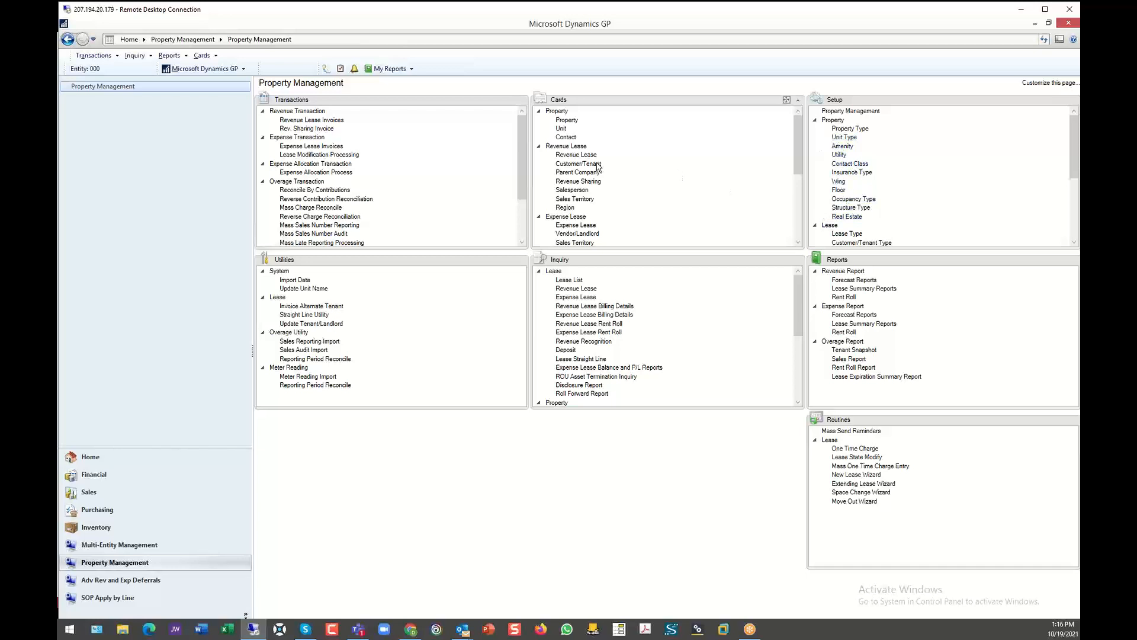
- Open the last revenue lease record and preview the executed lease PDF attached to its lease number note
click(574, 155)
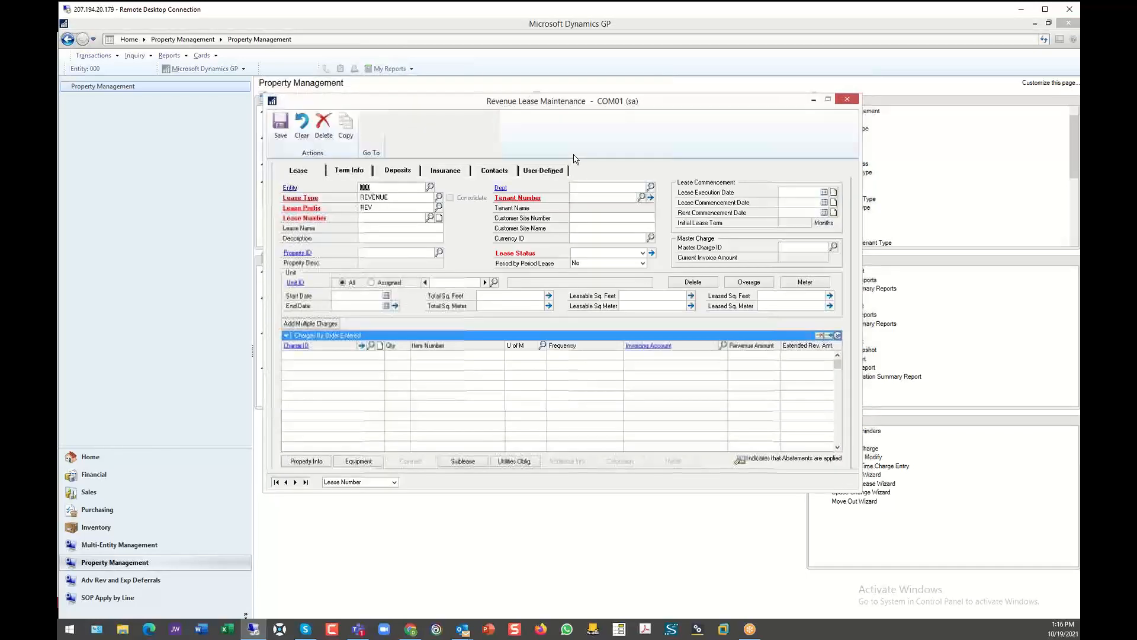
click(305, 481)
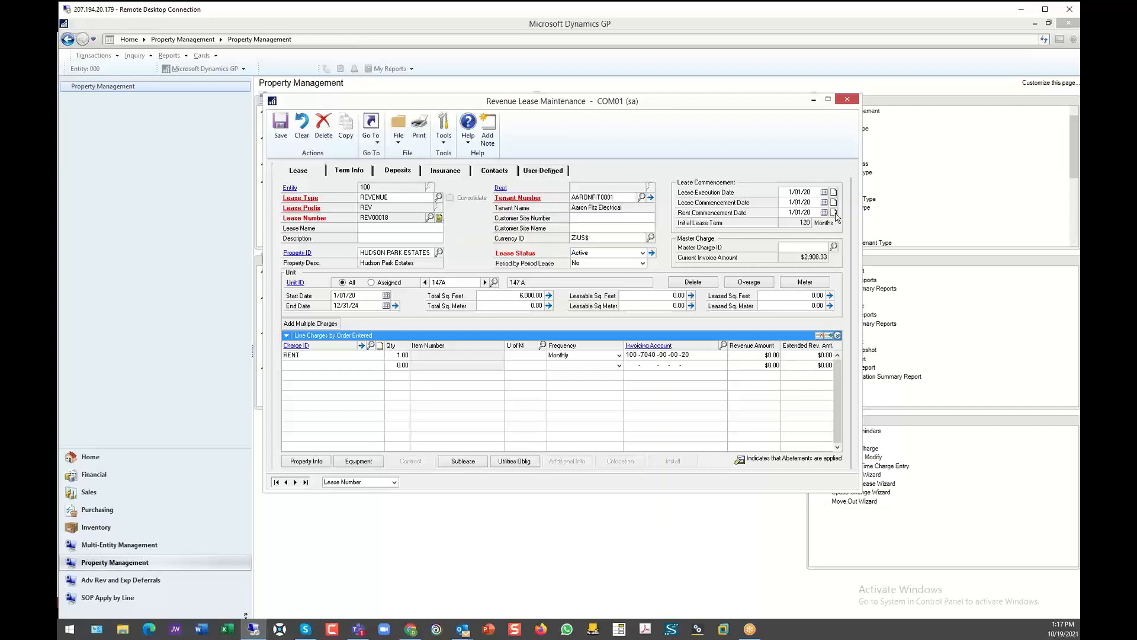
click(439, 219)
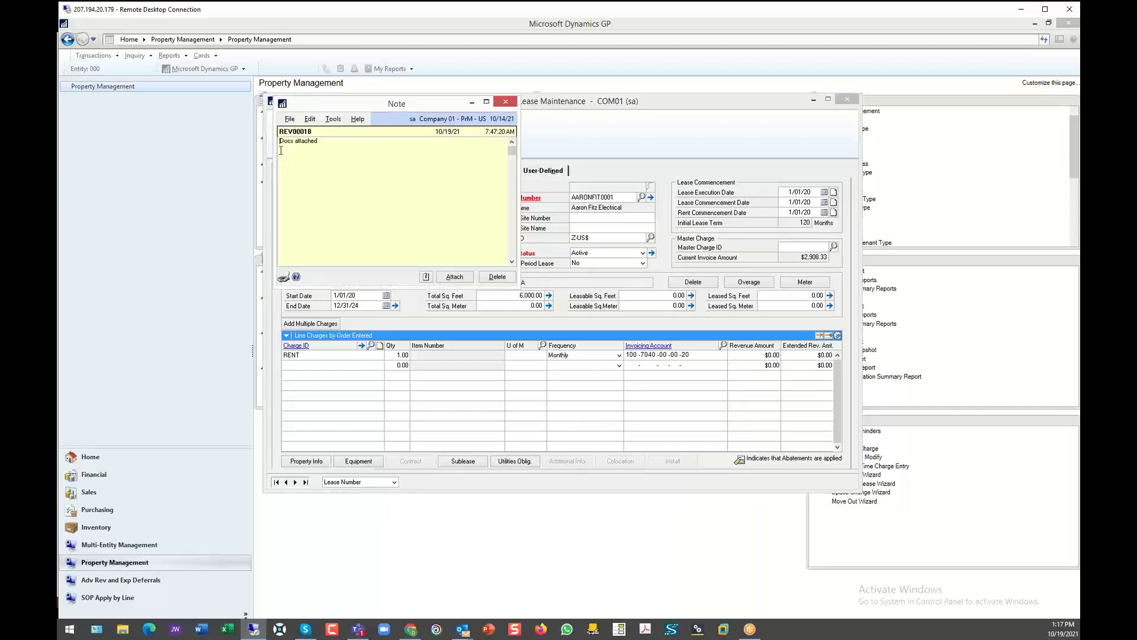
click(426, 277)
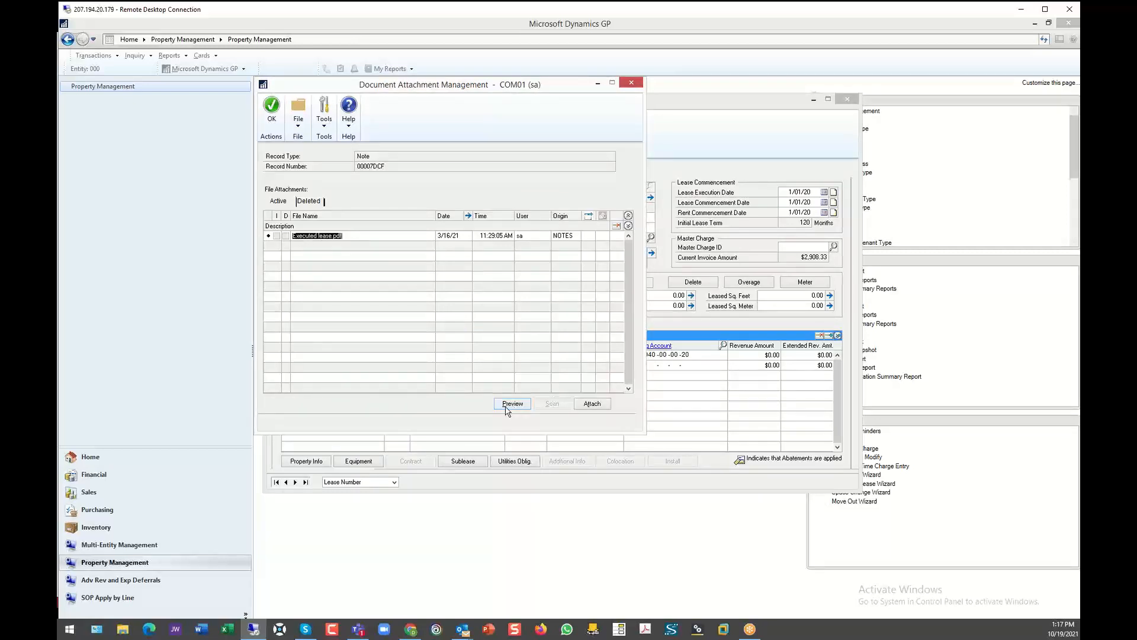
click(508, 409)
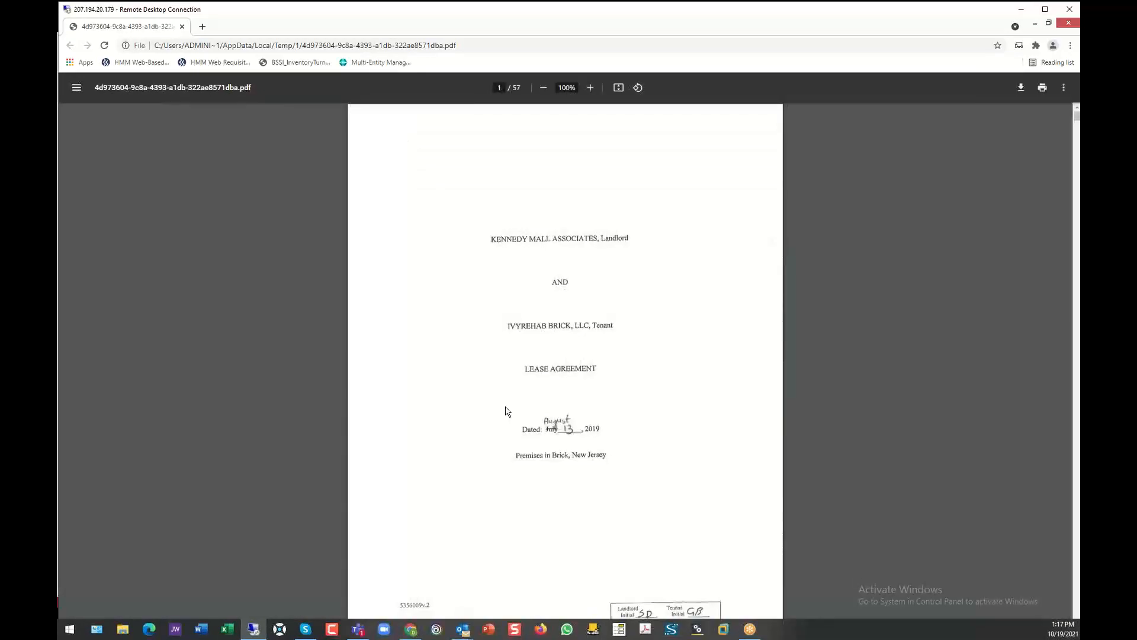
scroll(532, 367, down, 2)
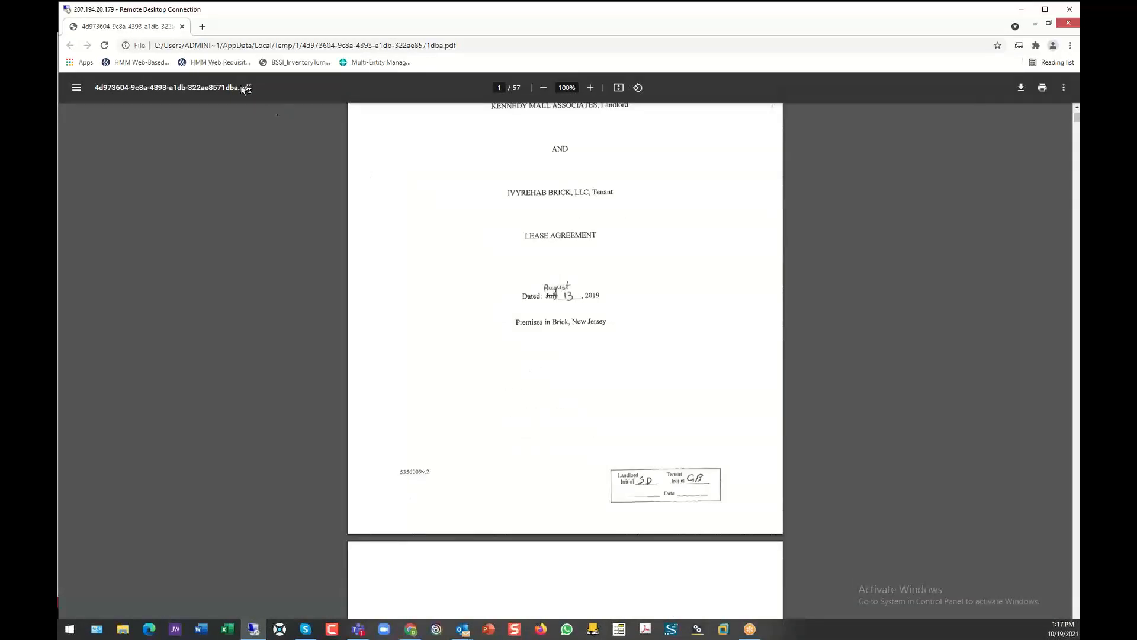
click(1066, 28)
click(630, 84)
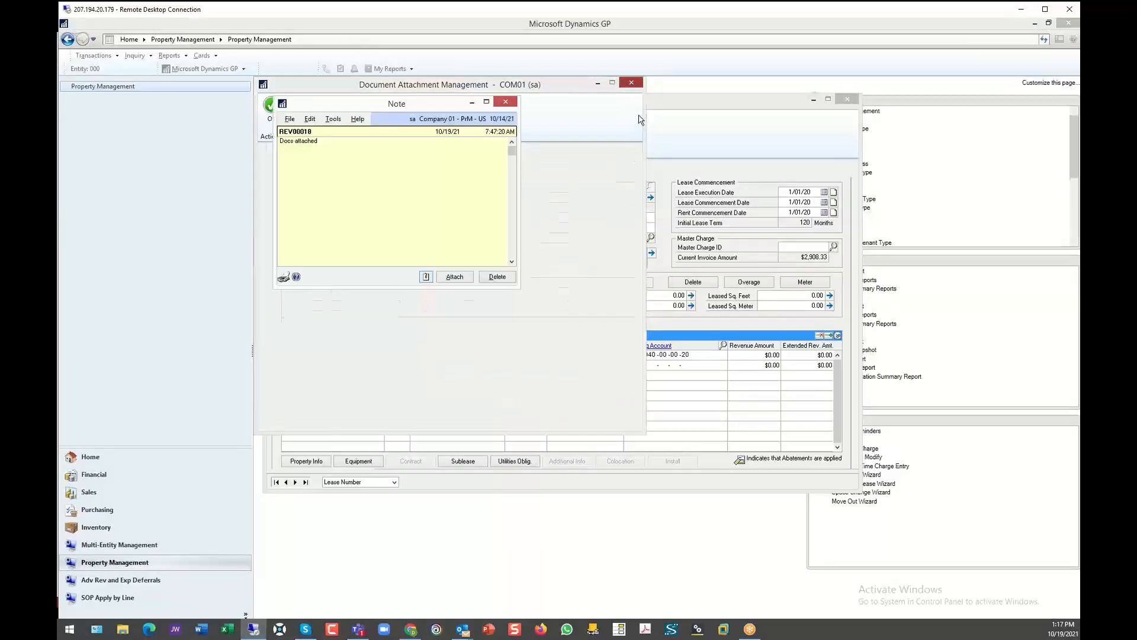
click(506, 104)
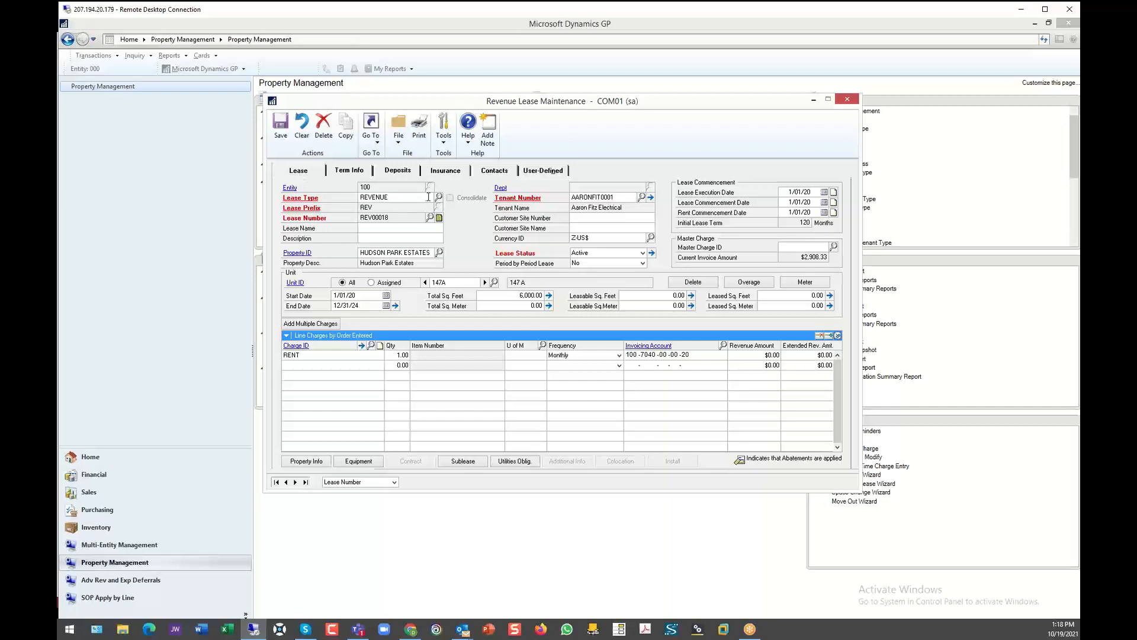
- Open the lease's property record and view the setup of its COMM property type
click(420, 197)
click(390, 232)
click(301, 253)
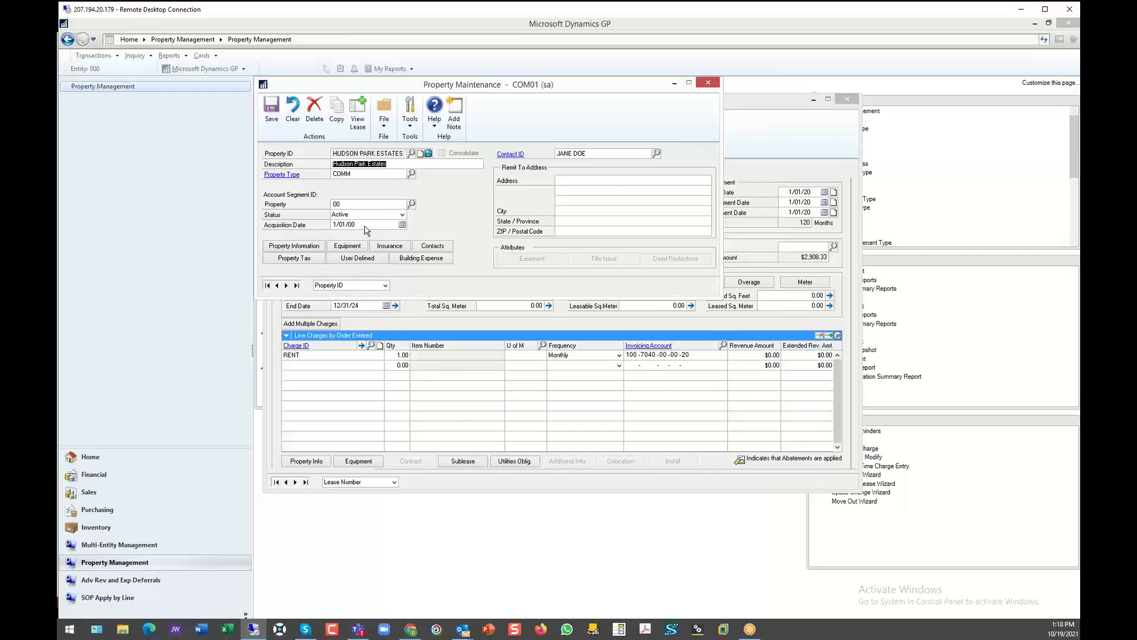
click(289, 176)
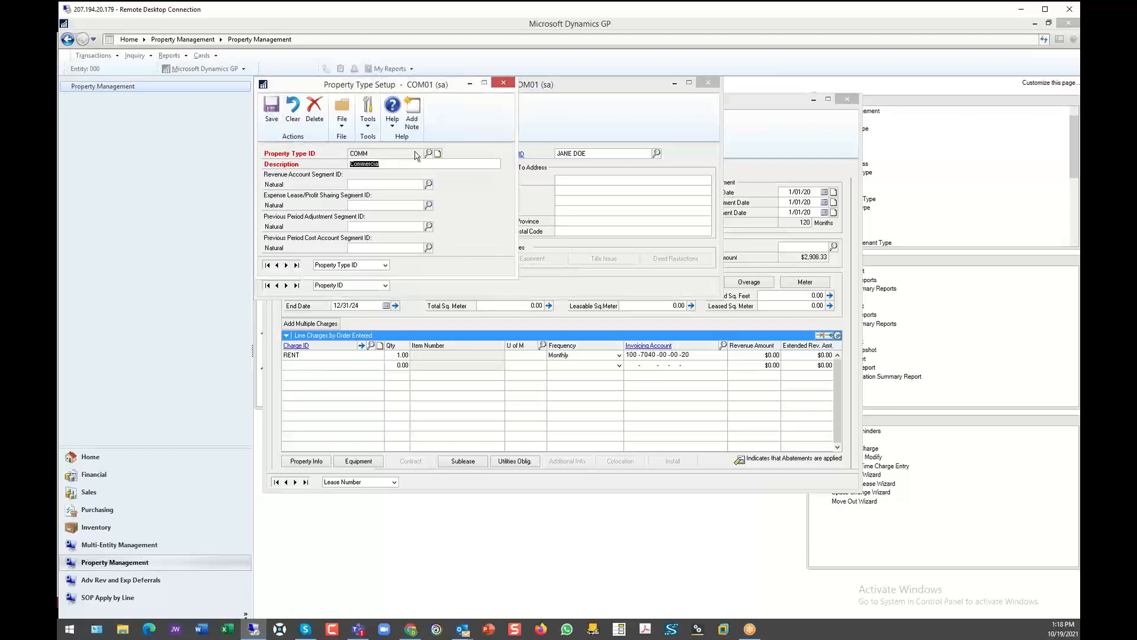
click(503, 82)
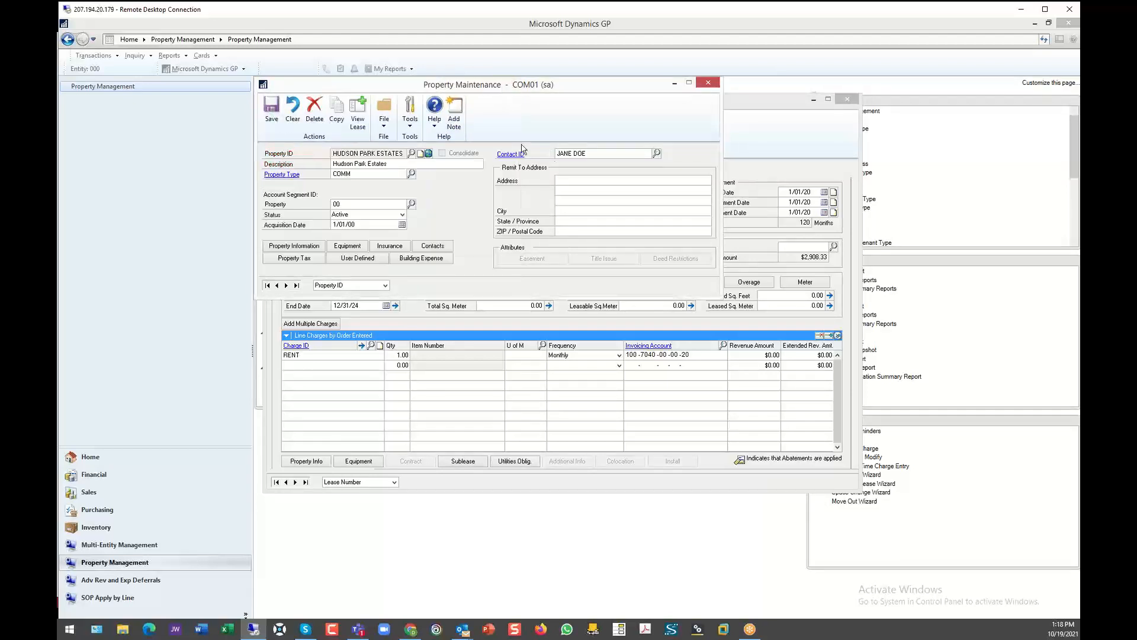
- Review the property information for Hudson Park Estates, including the total leasable square feet history and the amenities
click(299, 247)
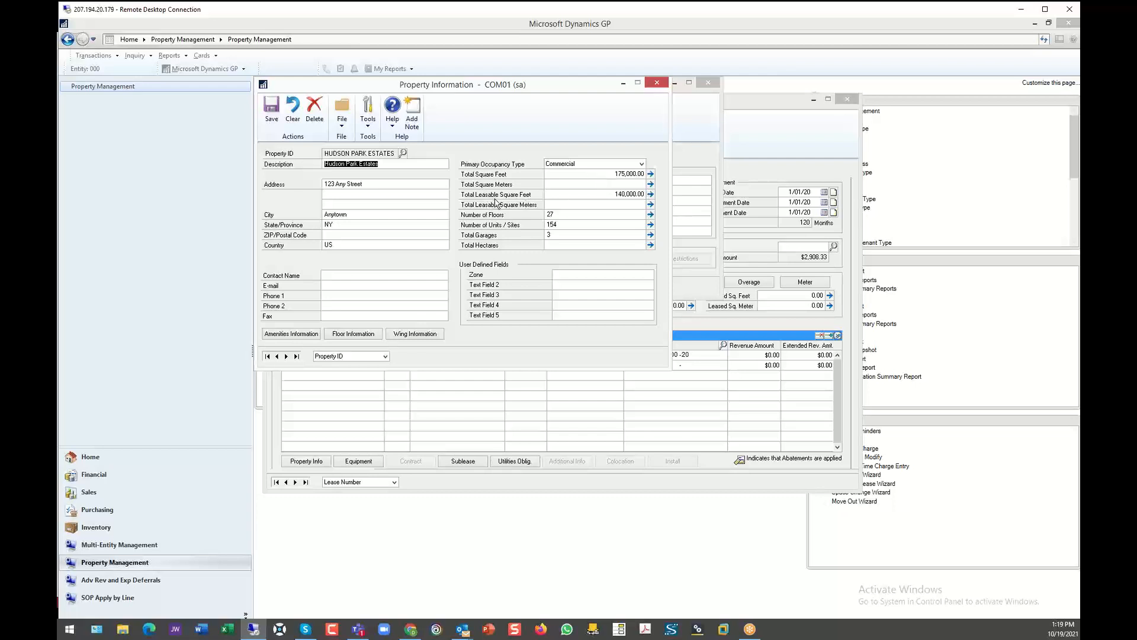
click(650, 194)
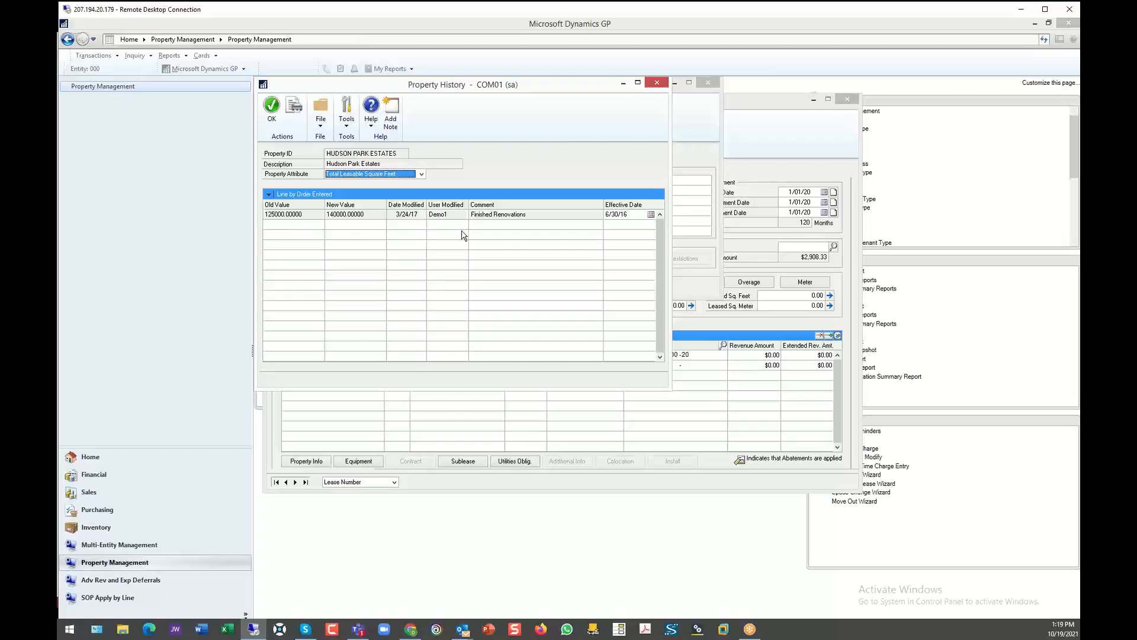
click(657, 83)
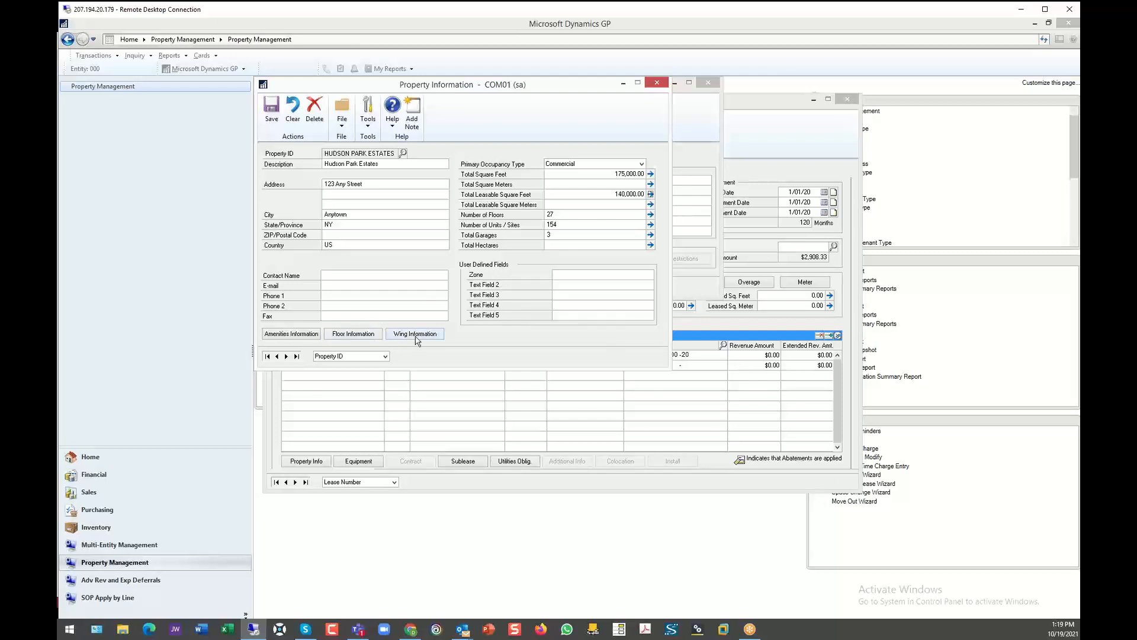
click(297, 338)
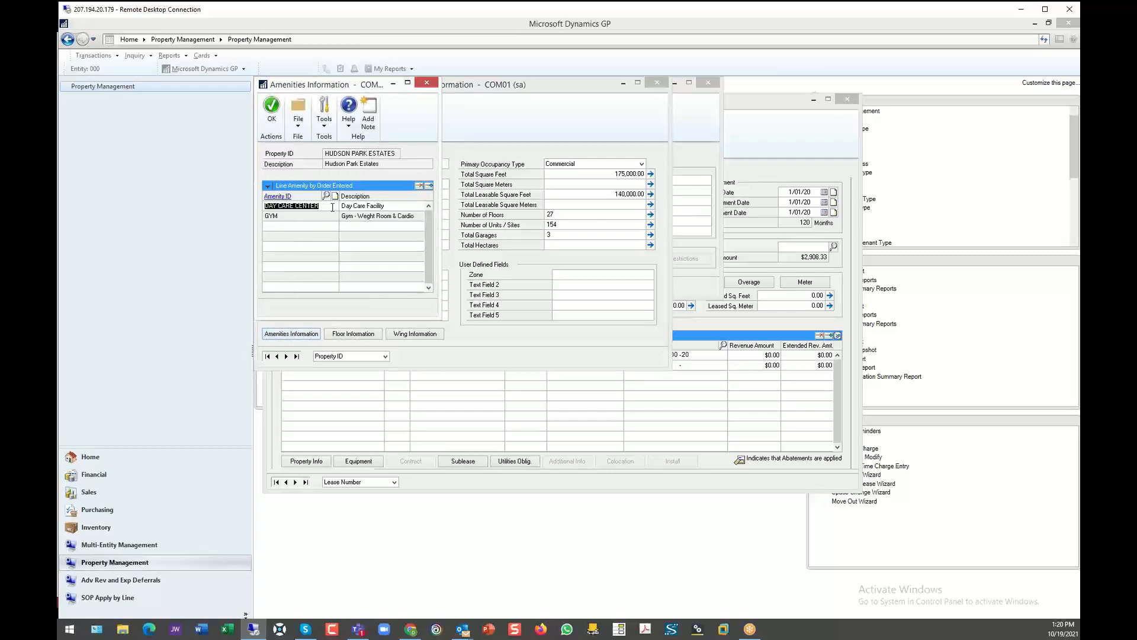
click(428, 83)
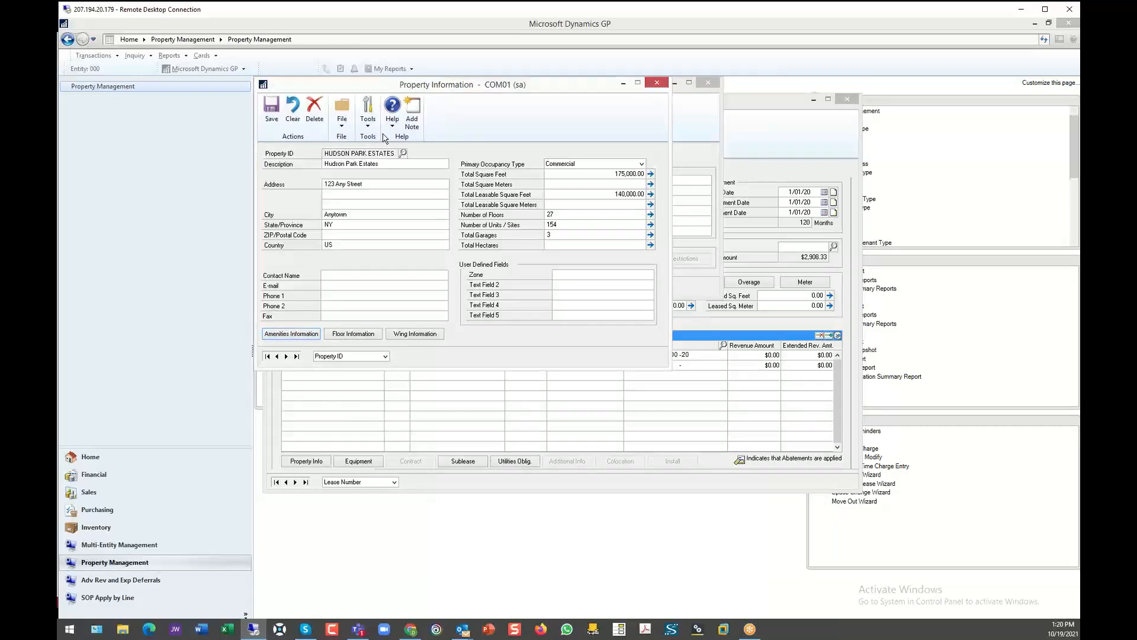
click(657, 83)
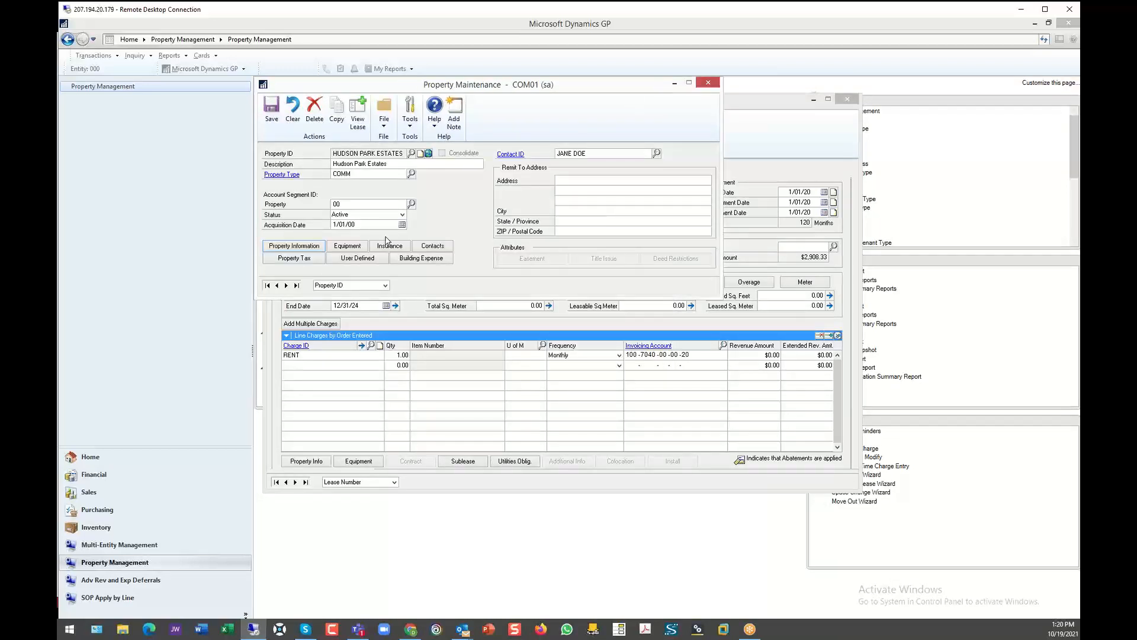
- Try to view the property's user-defined fields, and return to the revenue lease
click(362, 261)
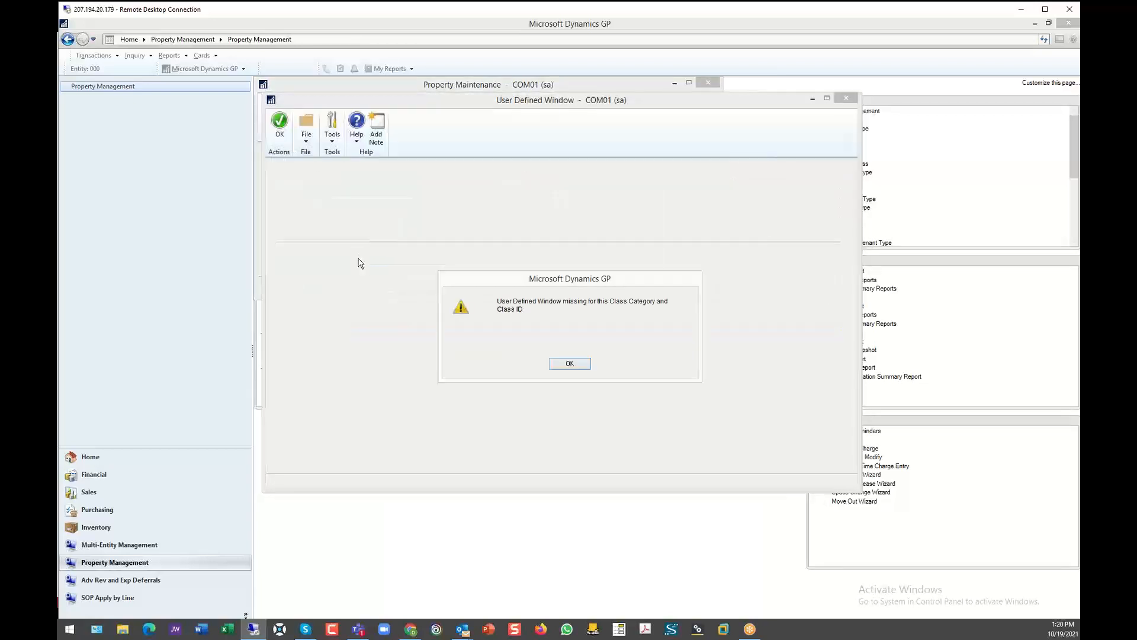
click(568, 363)
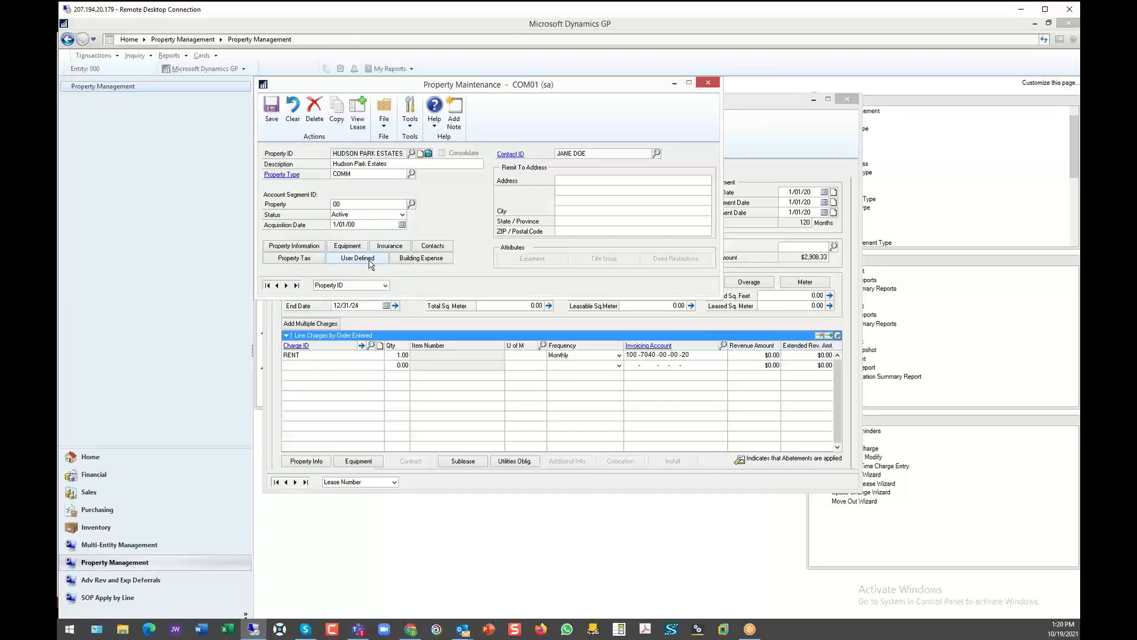
click(709, 83)
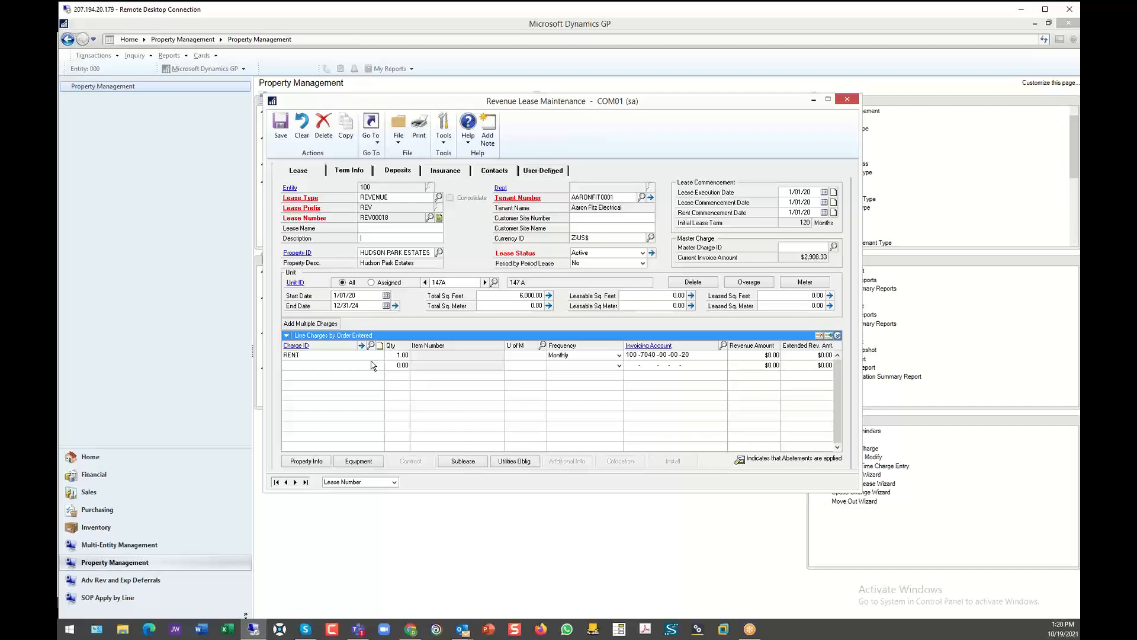
- Check the leasable and leased square feet on the lease, and review unit 147A's maintenance record and property information
click(664, 295)
click(799, 295)
click(297, 283)
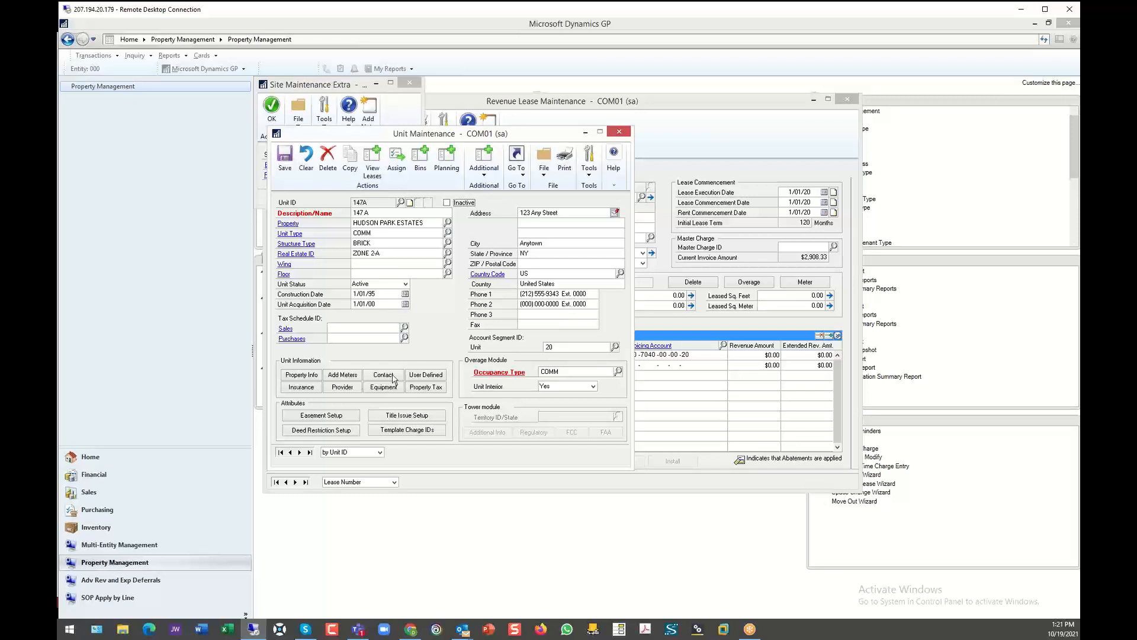
click(302, 375)
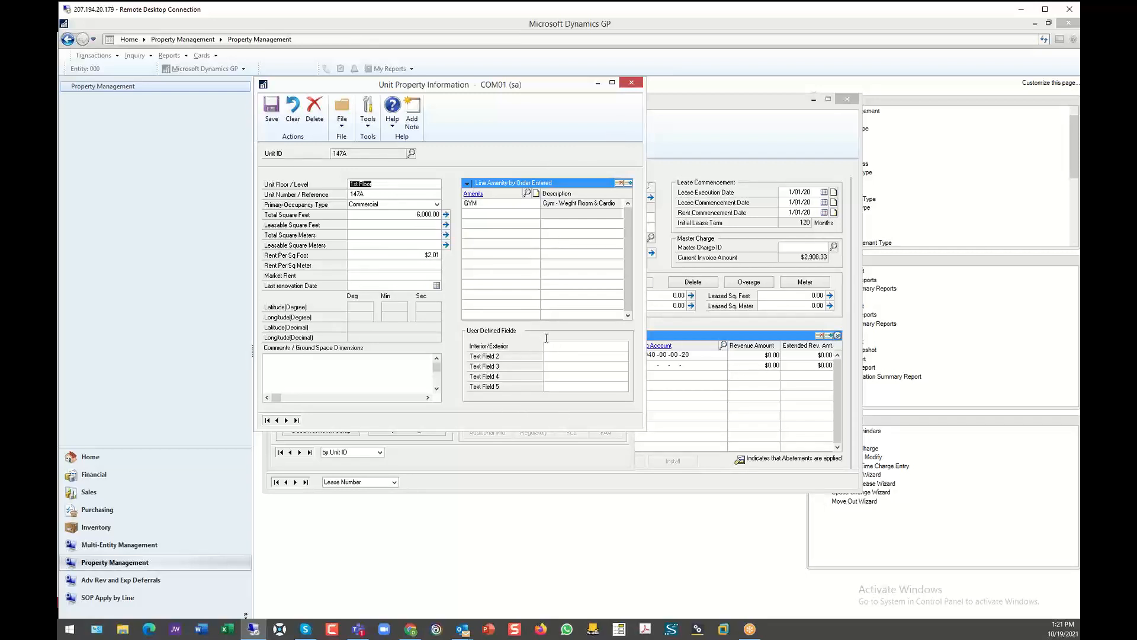
click(631, 83)
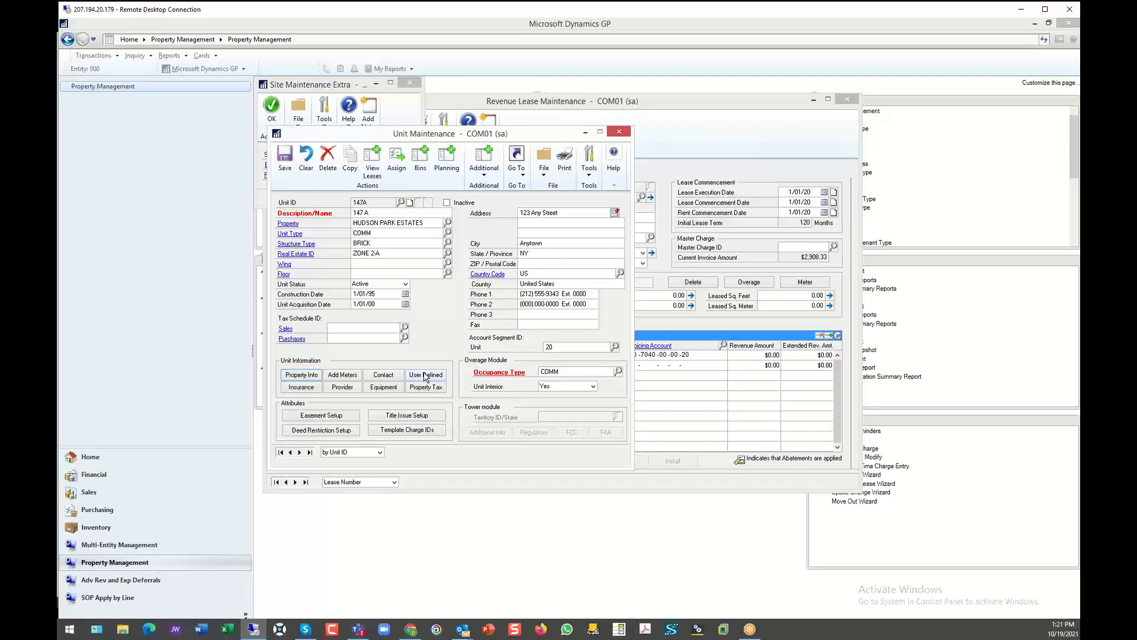
click(619, 132)
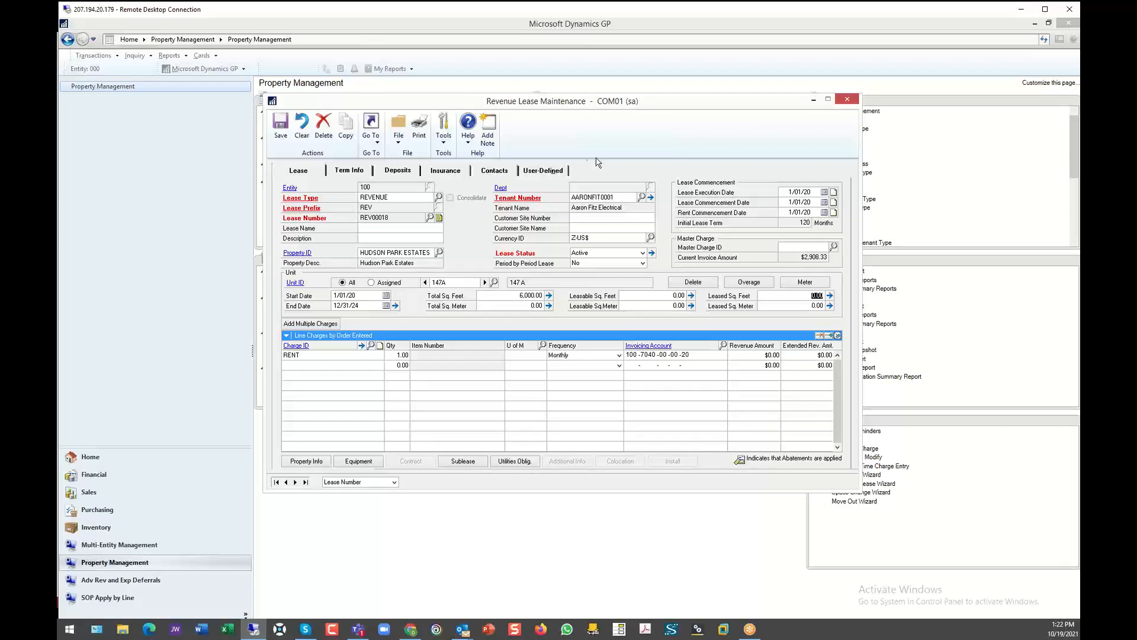
- Review the tenant's customer record and the lease's alternate tenants, closing each window
click(524, 200)
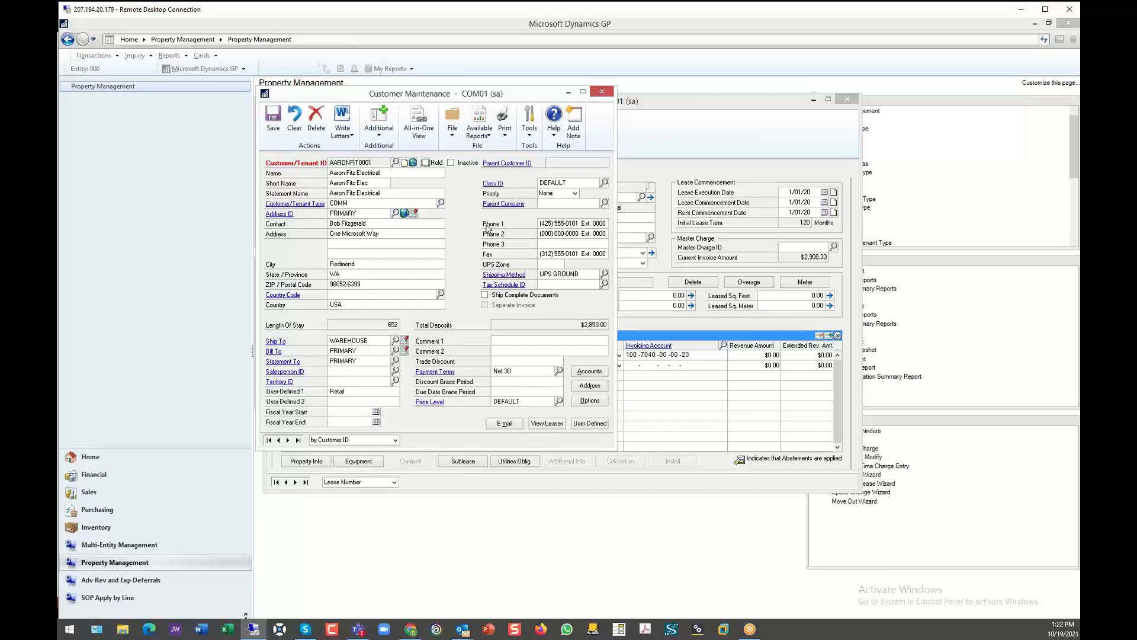
click(602, 92)
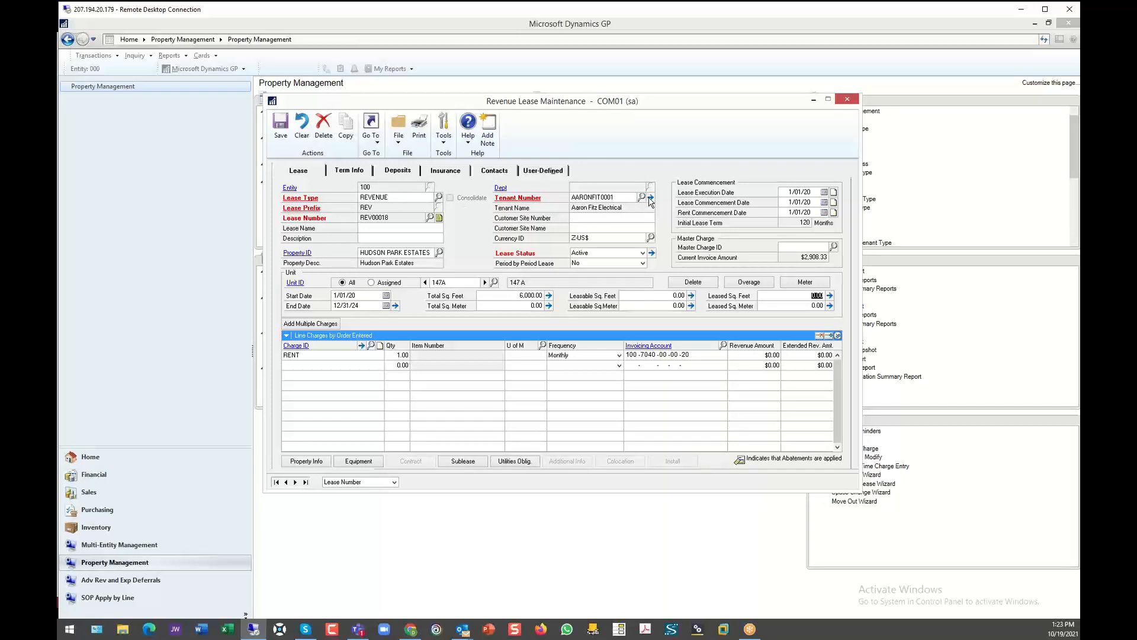
click(651, 197)
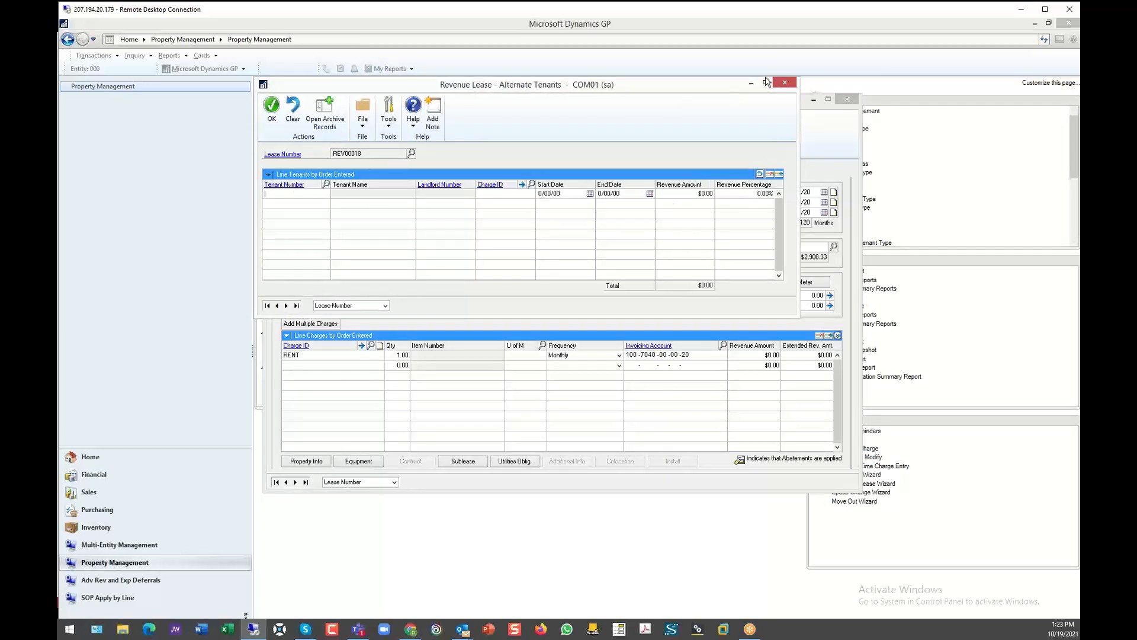
click(786, 83)
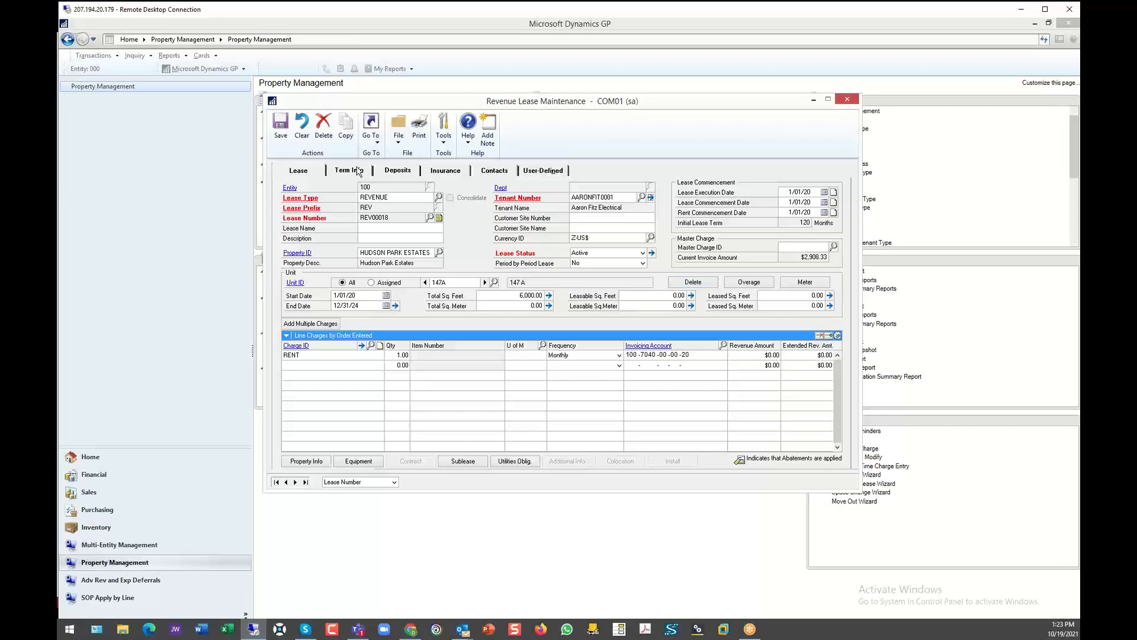
- Review the lease's term information and deposits, and open the PET deposit type's maintenance record
click(348, 170)
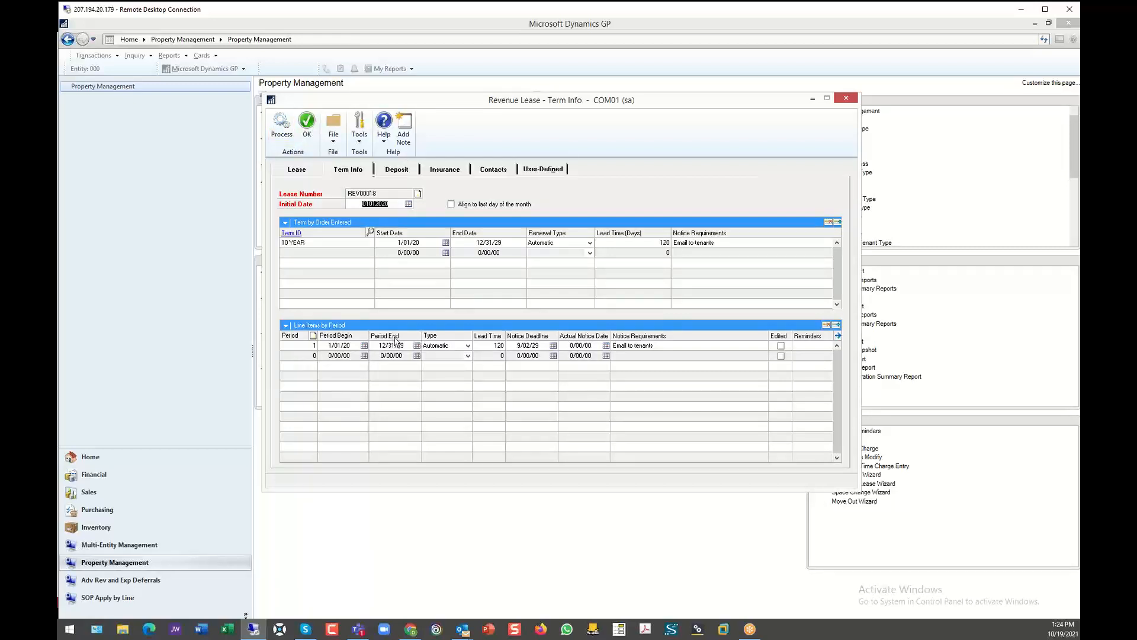
click(395, 170)
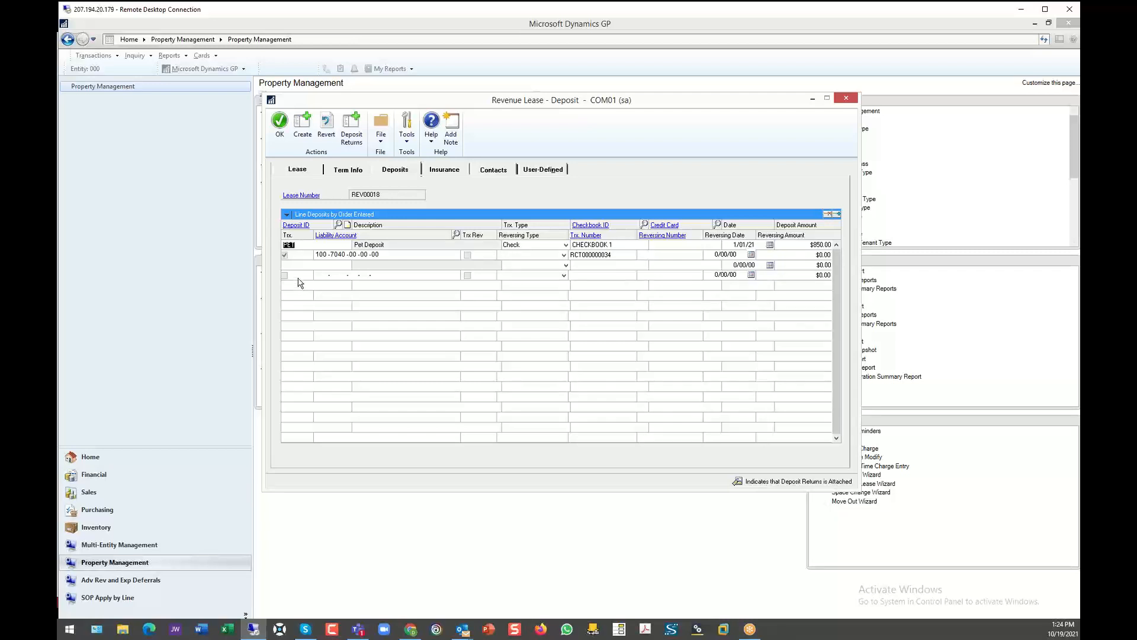
click(301, 223)
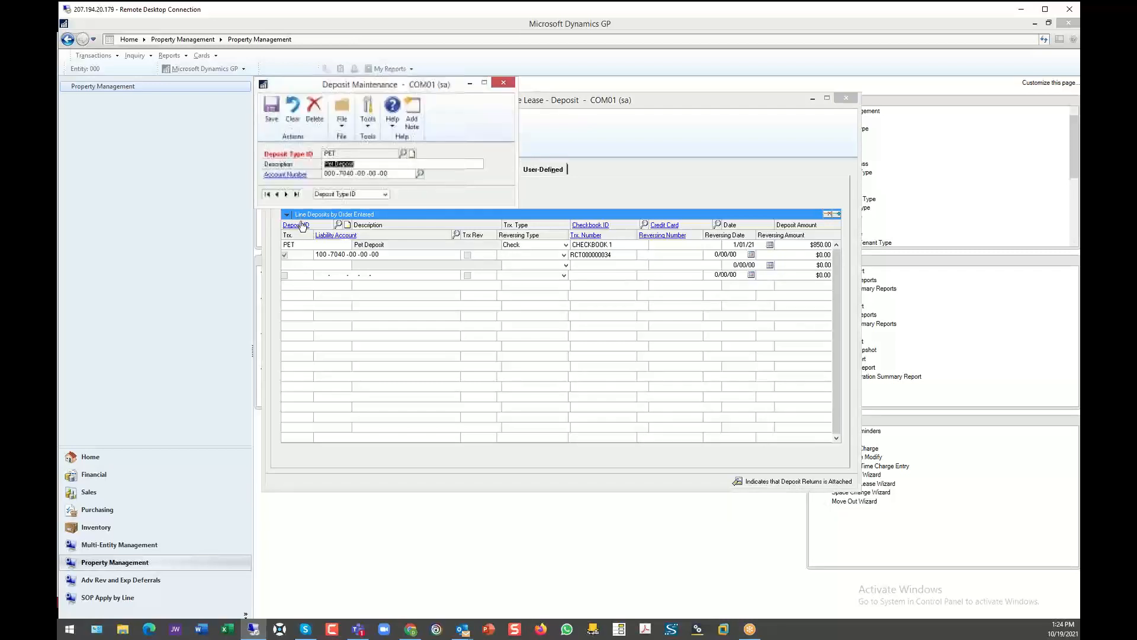
- Check the list of available deposit types, and return to the lease's deposits by closing the list and the PET deposit record
click(403, 153)
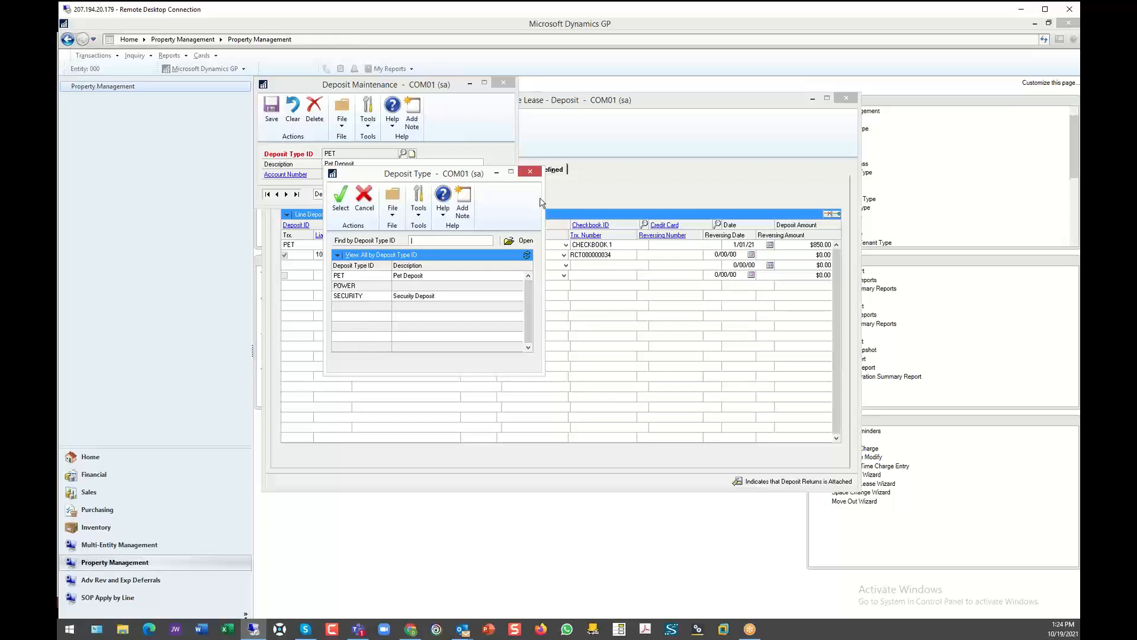
click(530, 171)
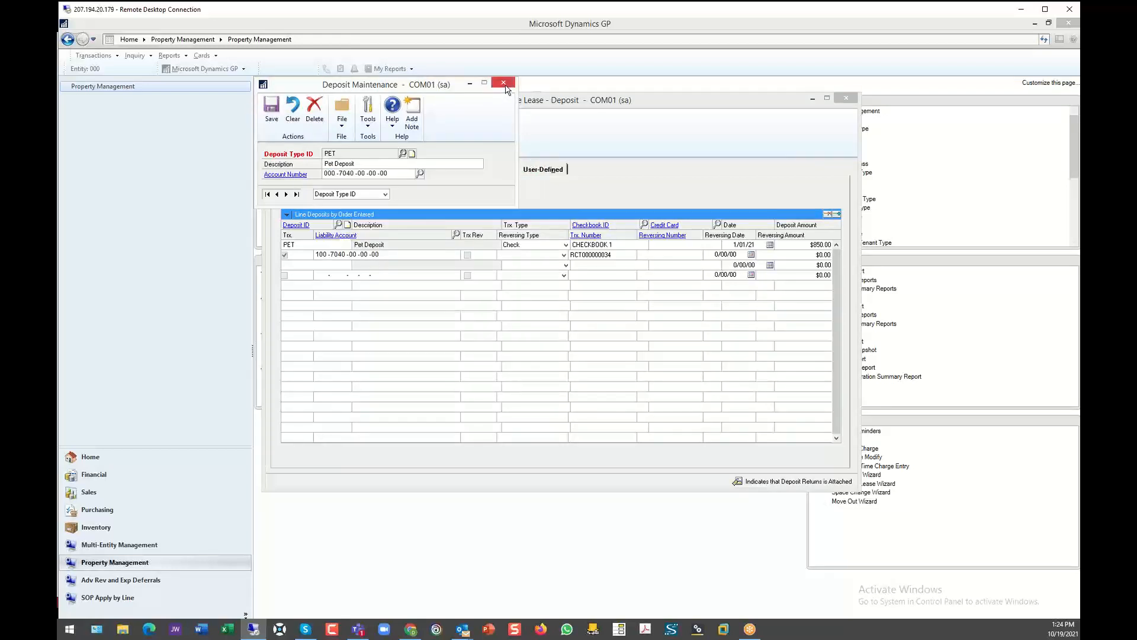
click(503, 82)
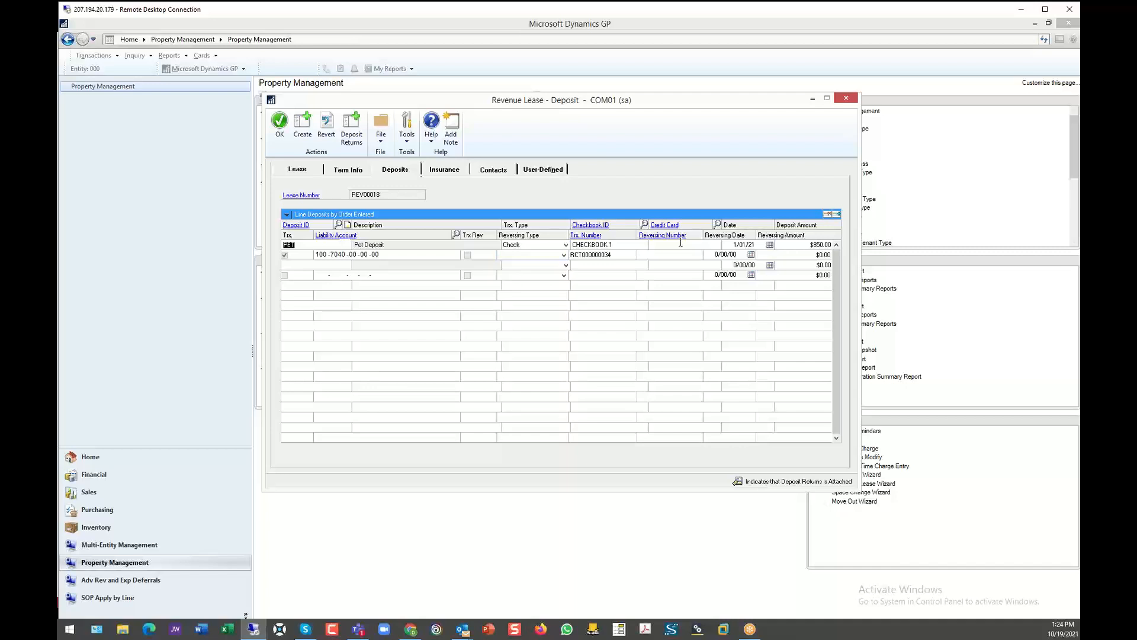
- Review the lease's insurance, contacts and user-defined fields, and return to its main lease information
click(447, 171)
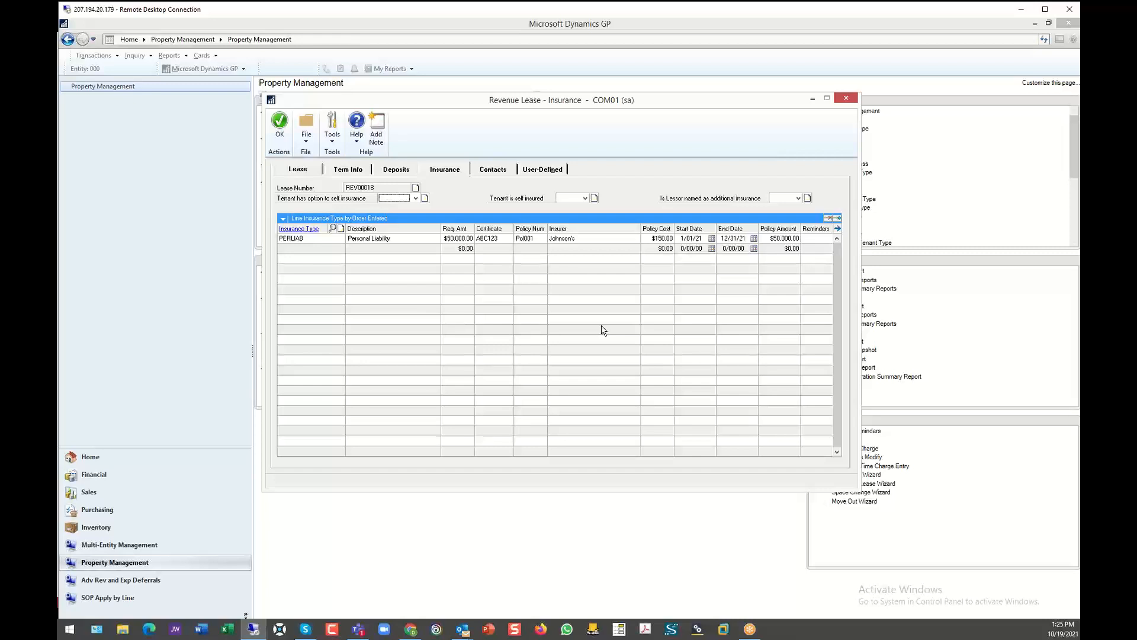
click(487, 172)
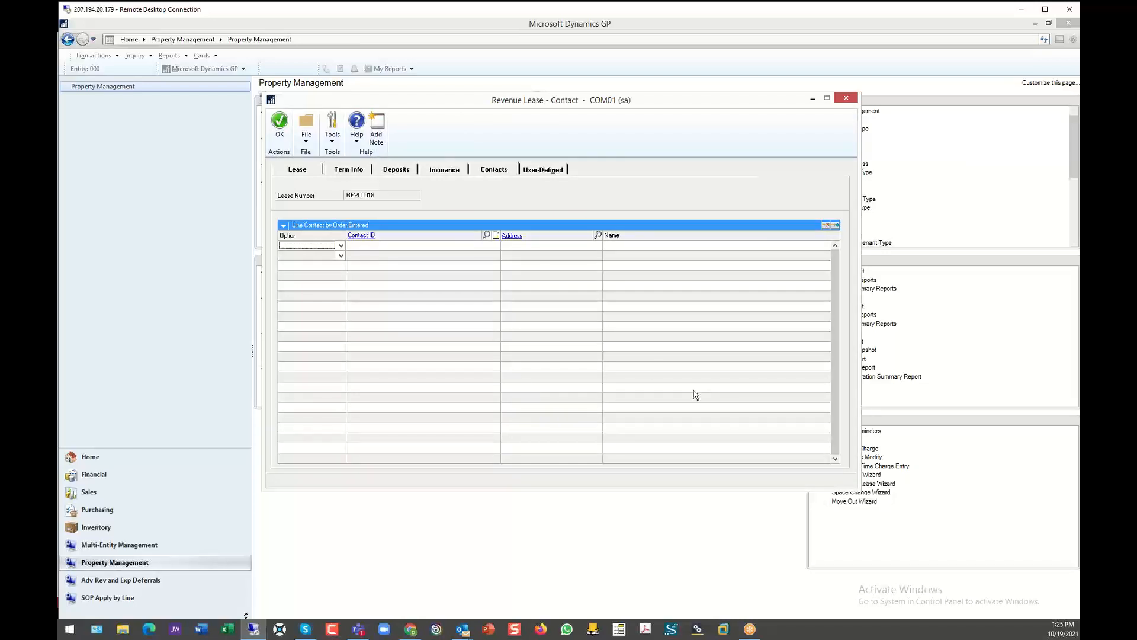
click(540, 173)
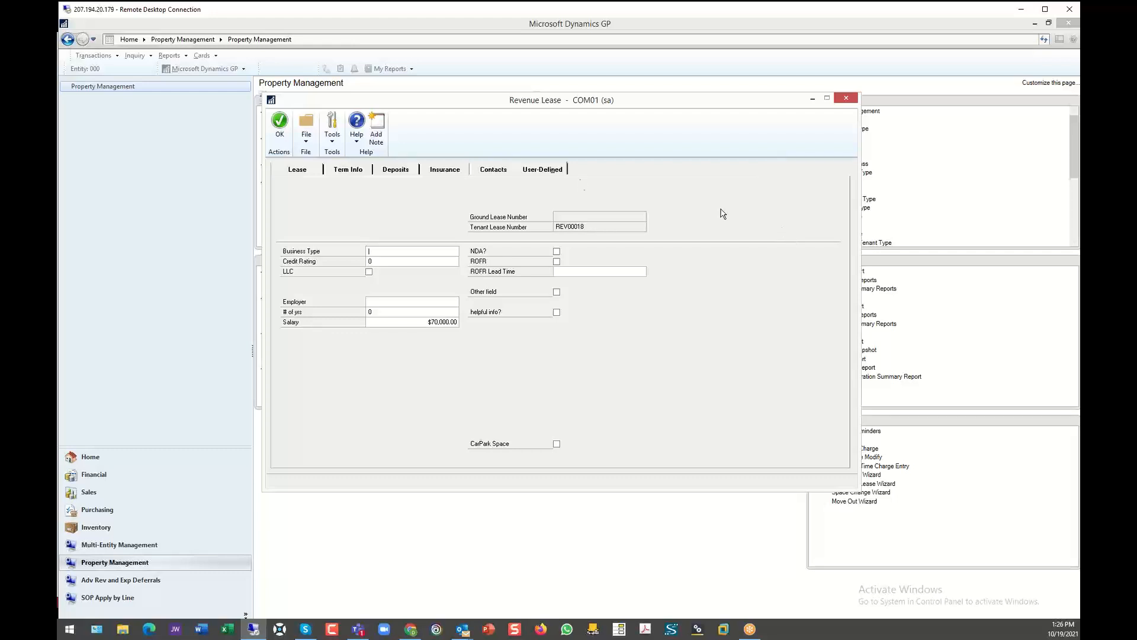
click(297, 170)
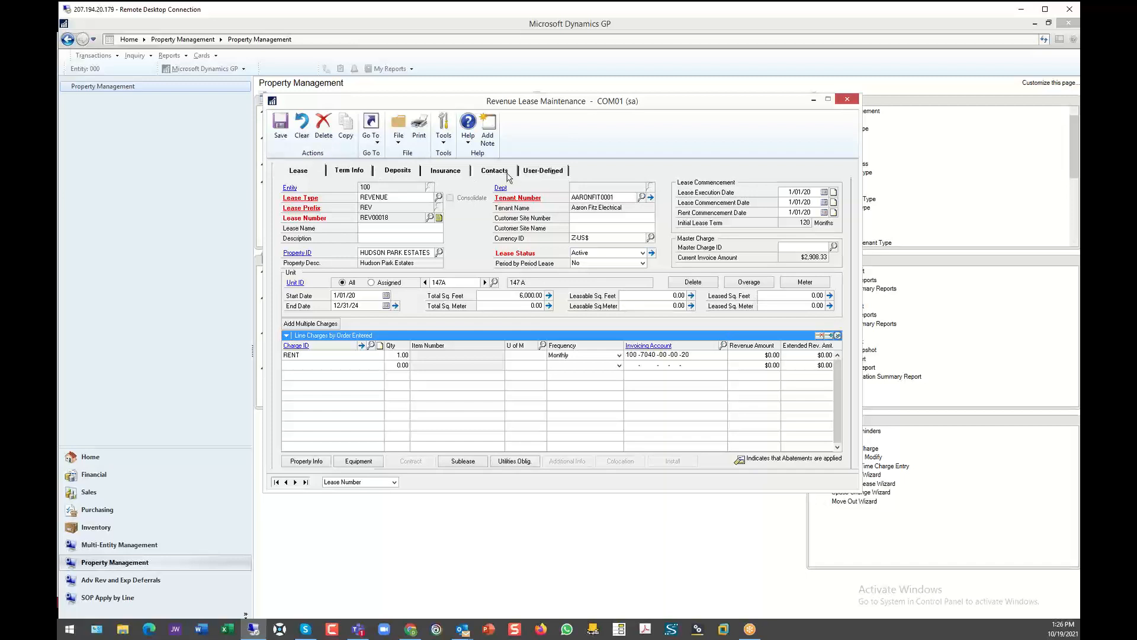
- Review the RENT charge's maintenance record and the list of charge IDs, and expand the charge's line details on the lease
click(301, 355)
click(297, 348)
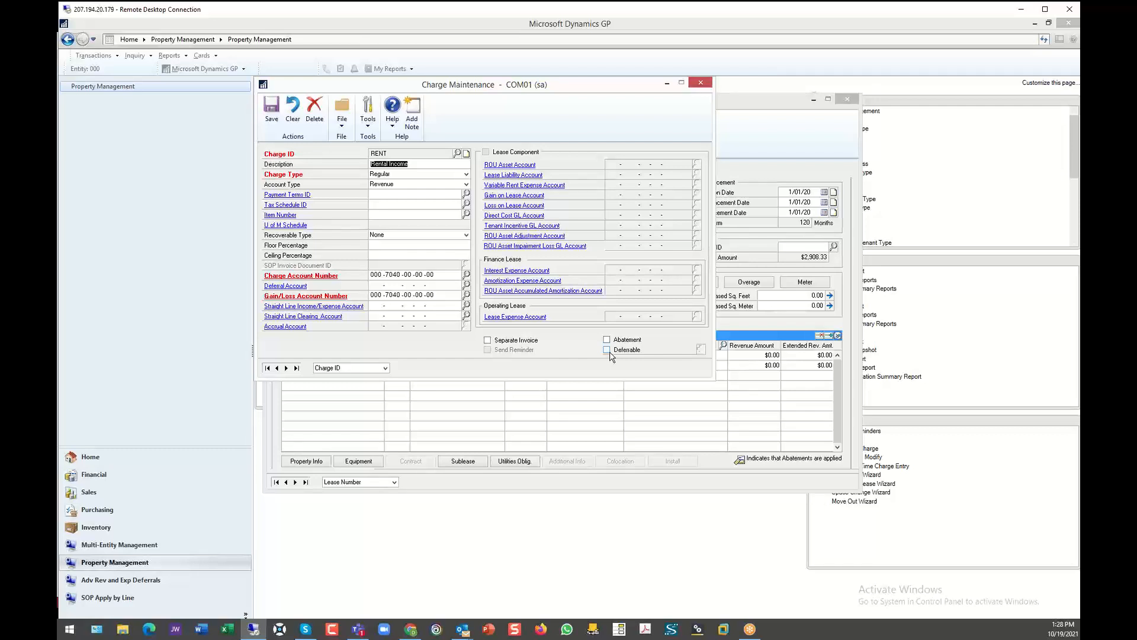
click(457, 153)
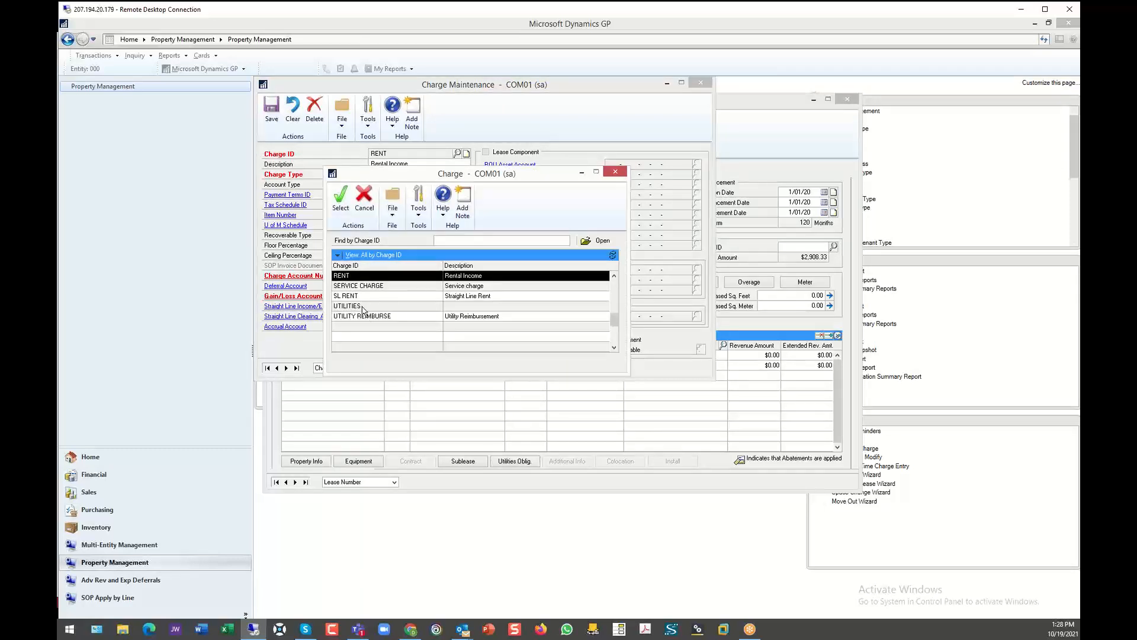
click(616, 171)
click(701, 83)
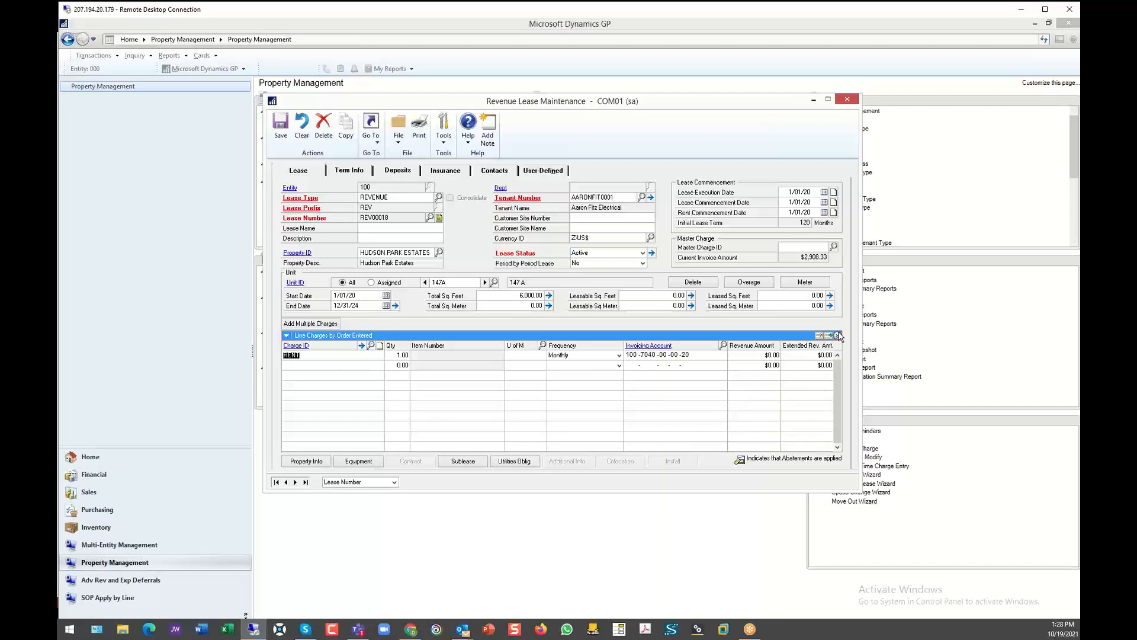
click(838, 335)
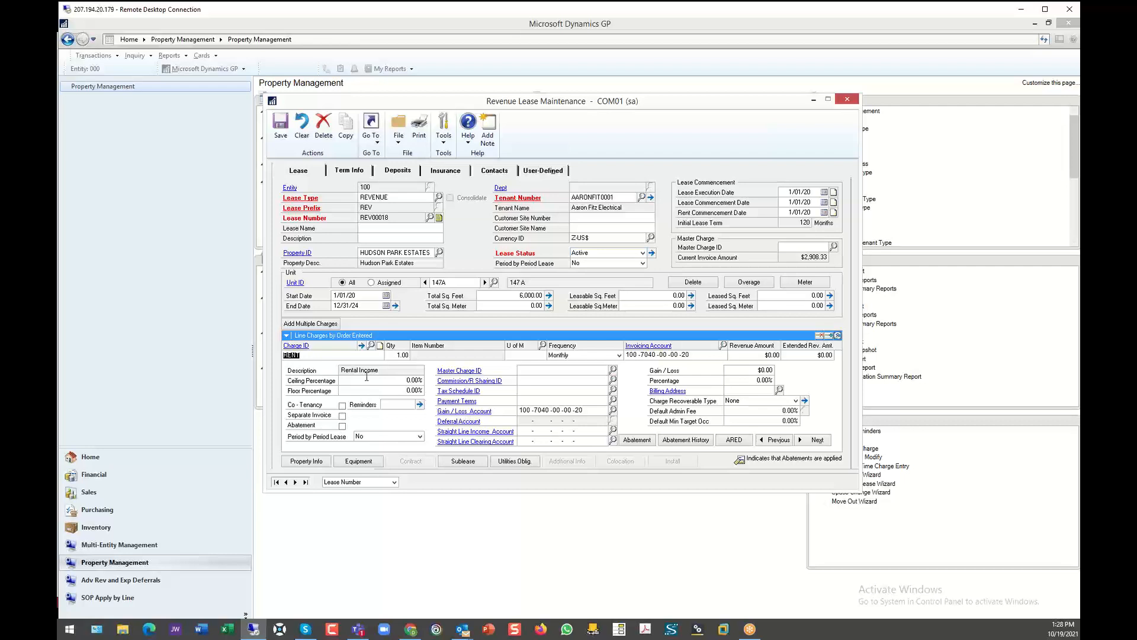
click(402, 406)
- Go to the previous revenue lease and review its RENT, UTILITIES and MISCELLANEOUS charges, expanding and collapsing the RENT line details
click(288, 483)
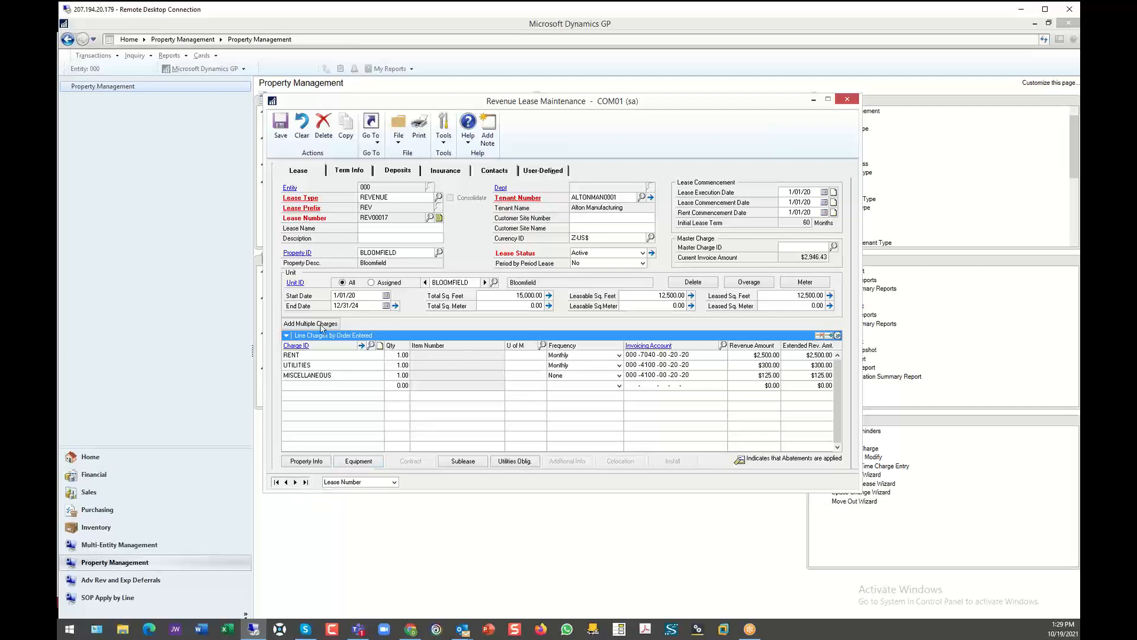
click(315, 356)
click(324, 366)
click(345, 376)
click(314, 355)
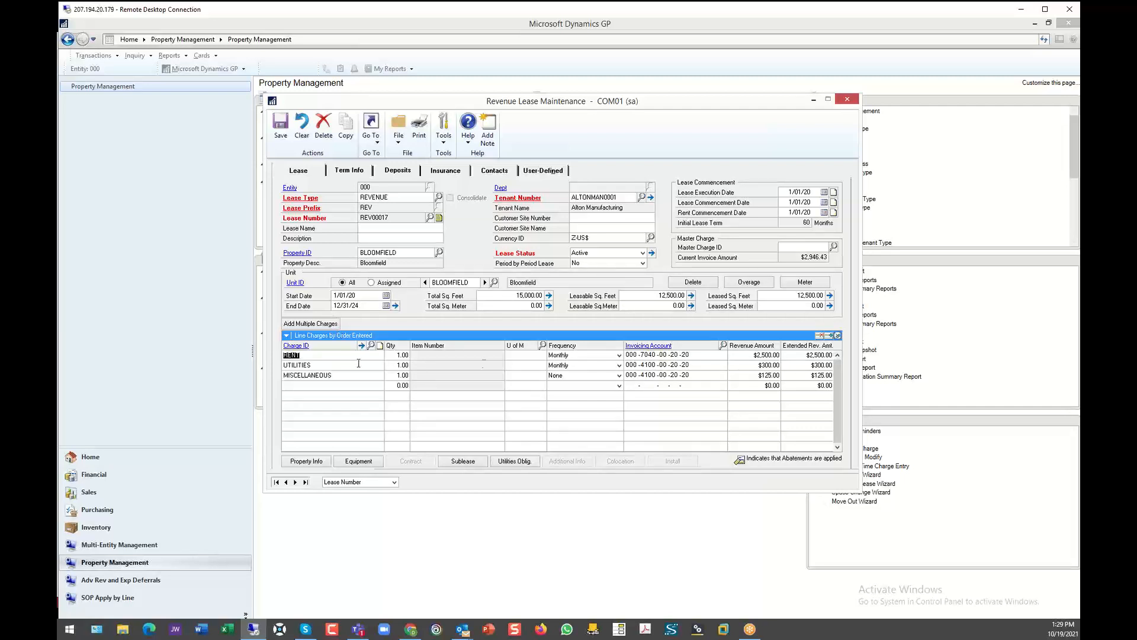
click(837, 335)
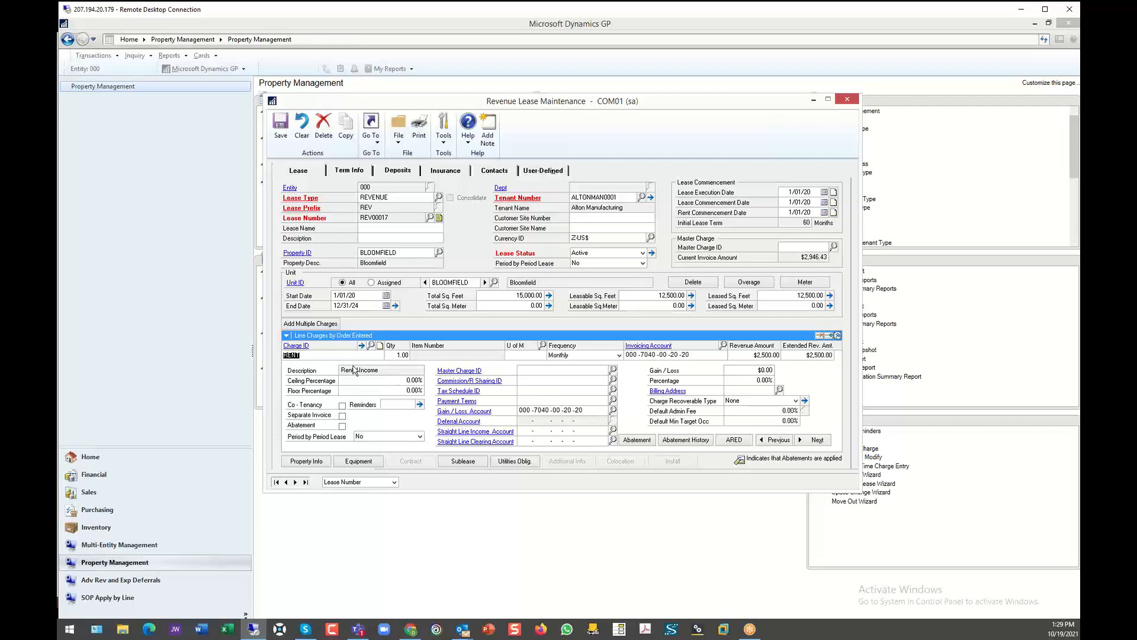
click(837, 335)
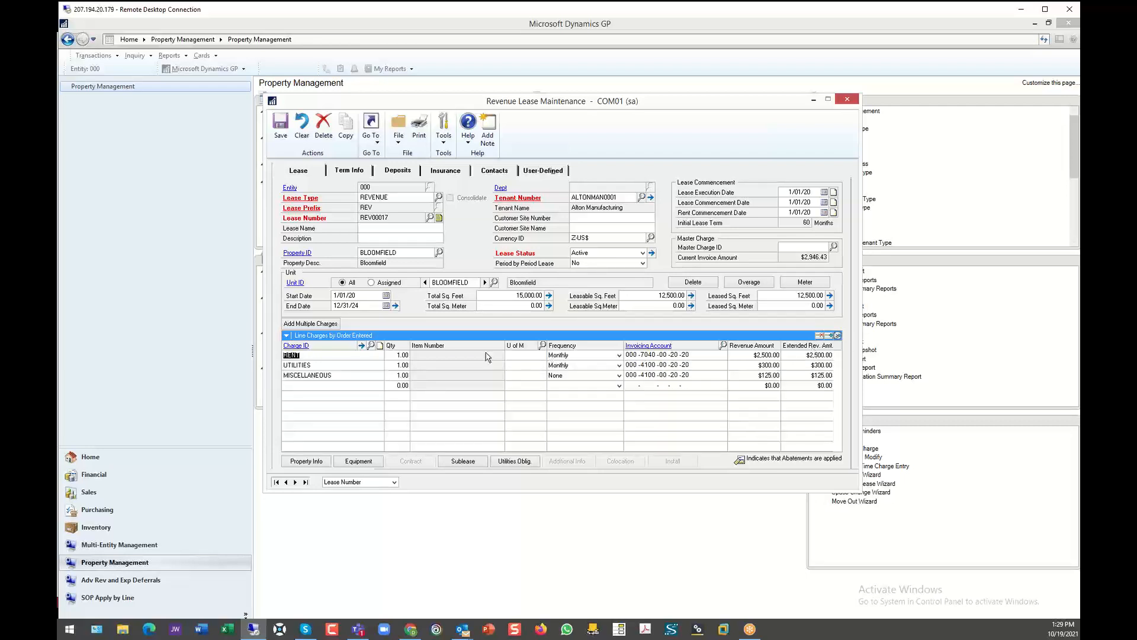
- Open the Bloomfield lease's RENT charge details and examine the escalation lines into the second year
click(361, 346)
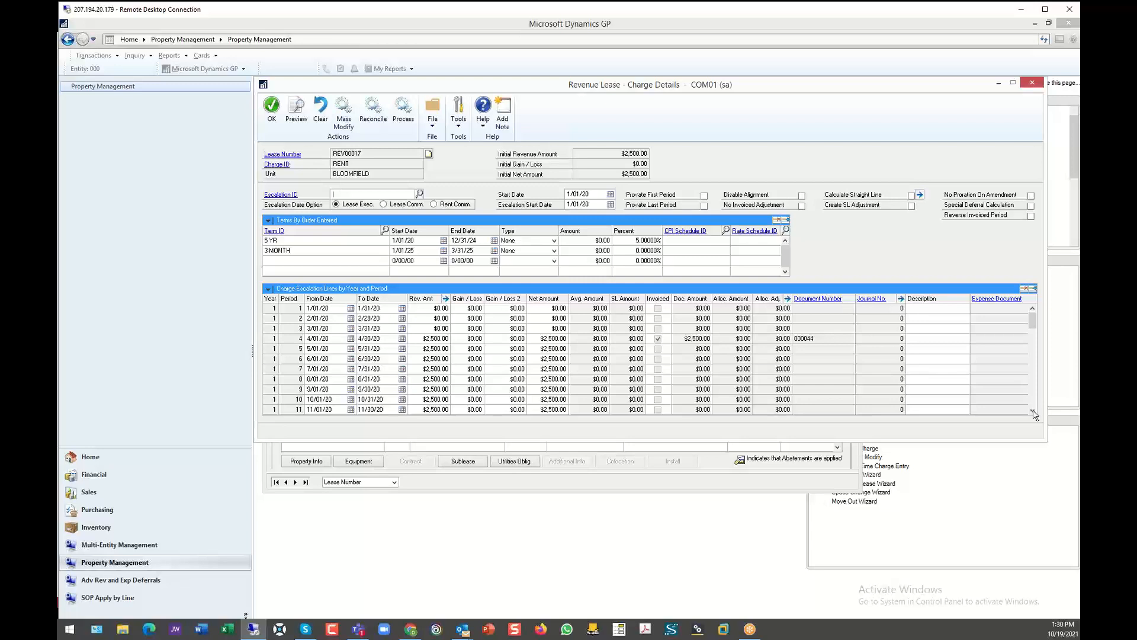
click(1033, 411)
click(1033, 412)
click(1032, 411)
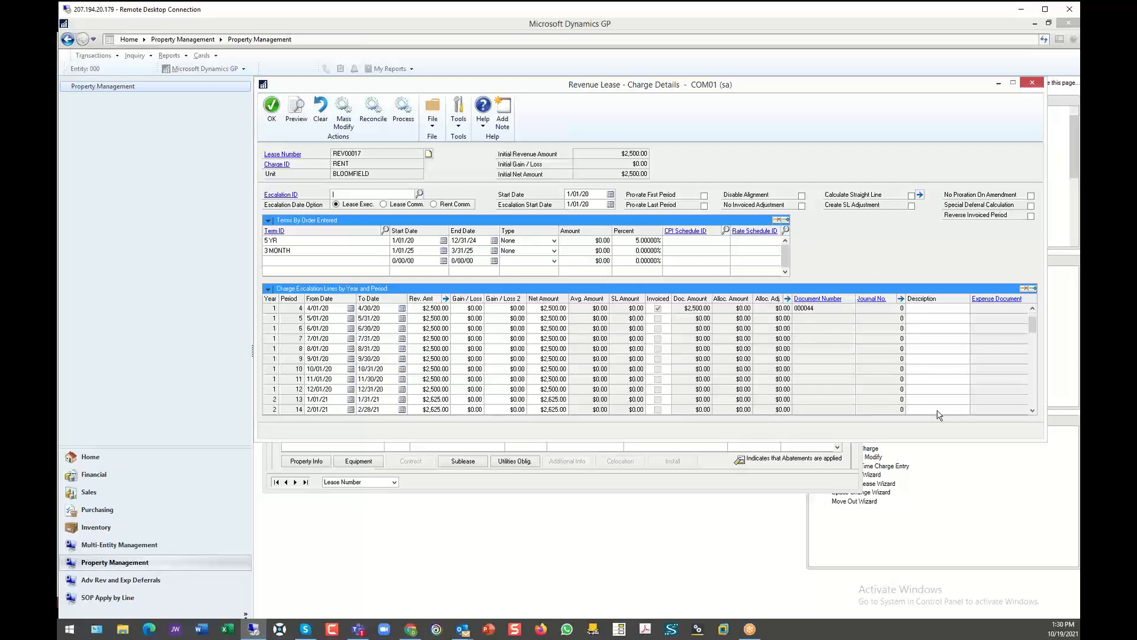
click(563, 390)
click(555, 399)
- Check the 5 YR term's escalation type options, keeping None, and examine the RENT escalation lines through the final period and back
click(554, 241)
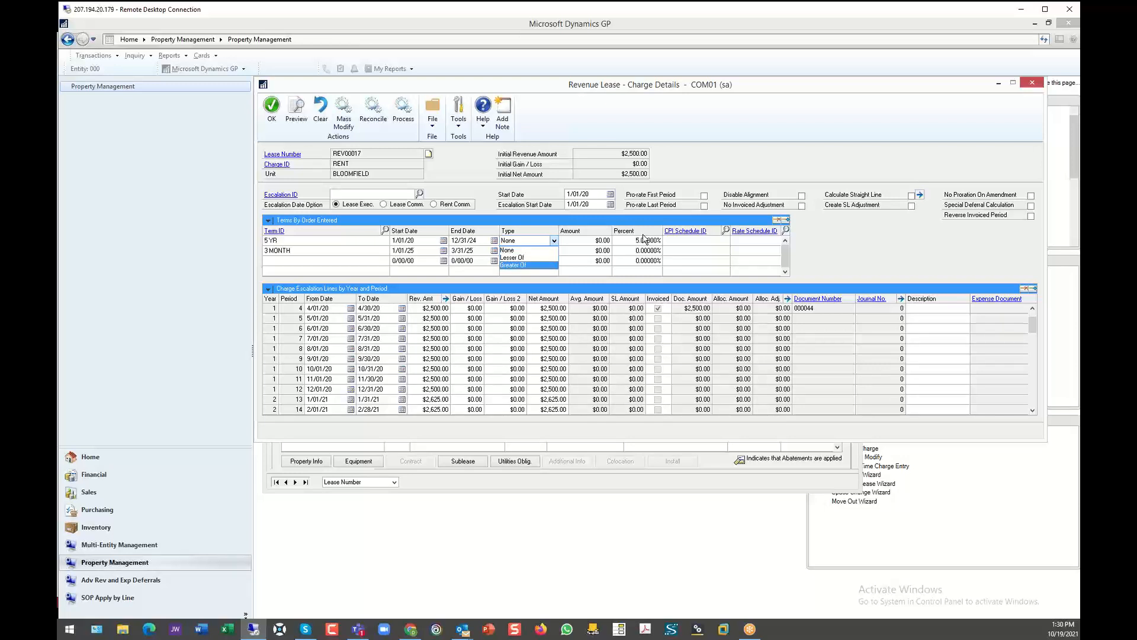
click(1035, 323)
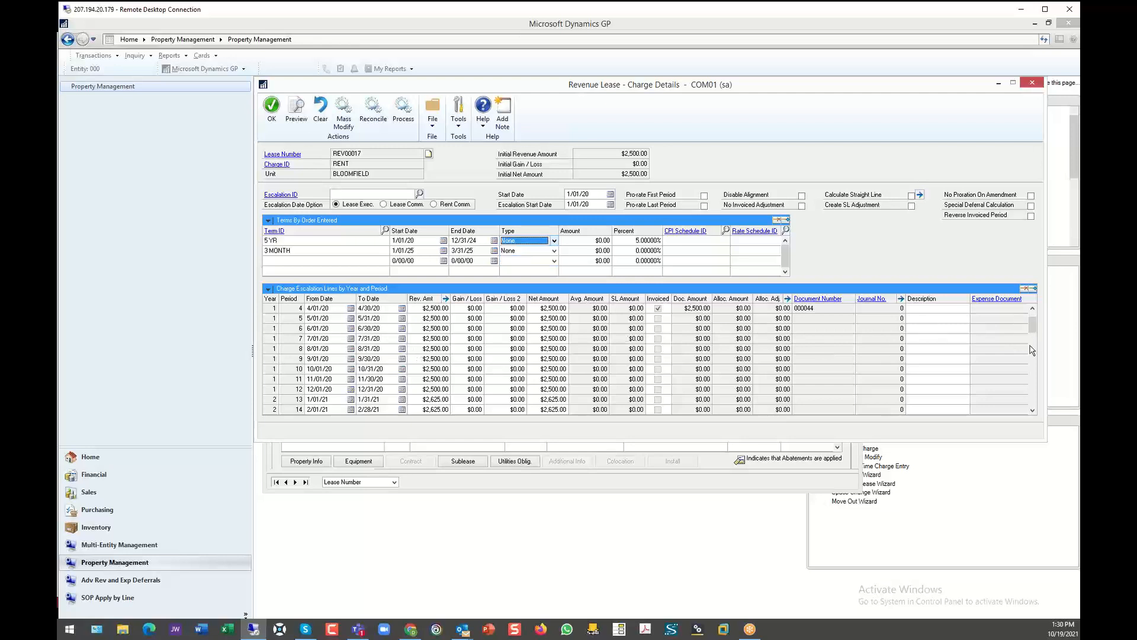
drag(1035, 330, 1035, 408)
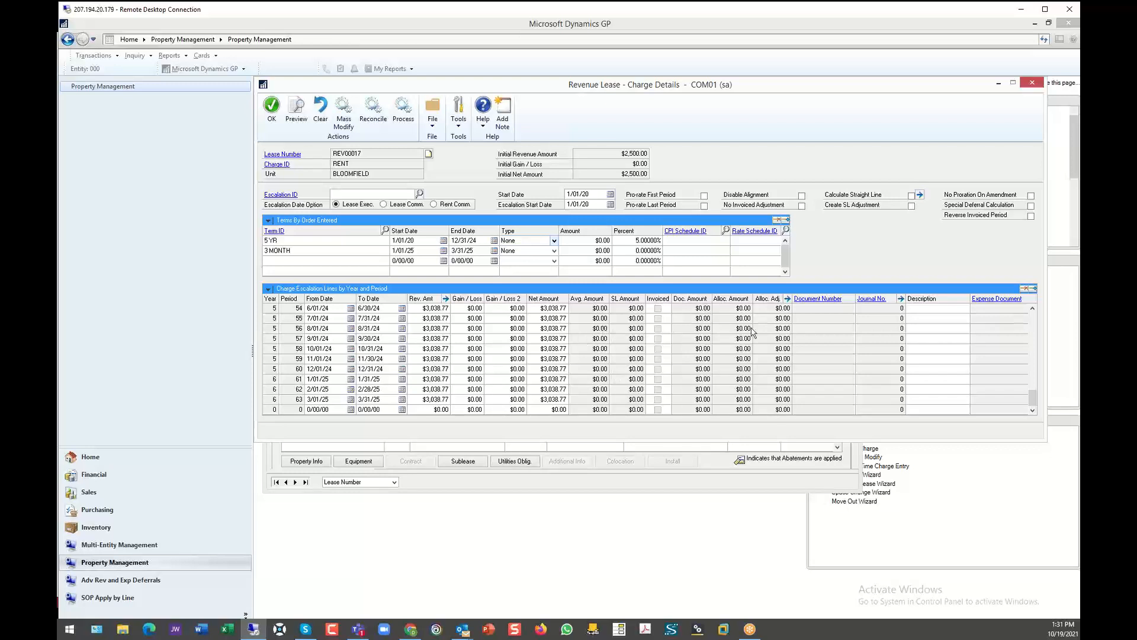
drag(1036, 396, 1038, 319)
click(1033, 323)
click(1033, 323)
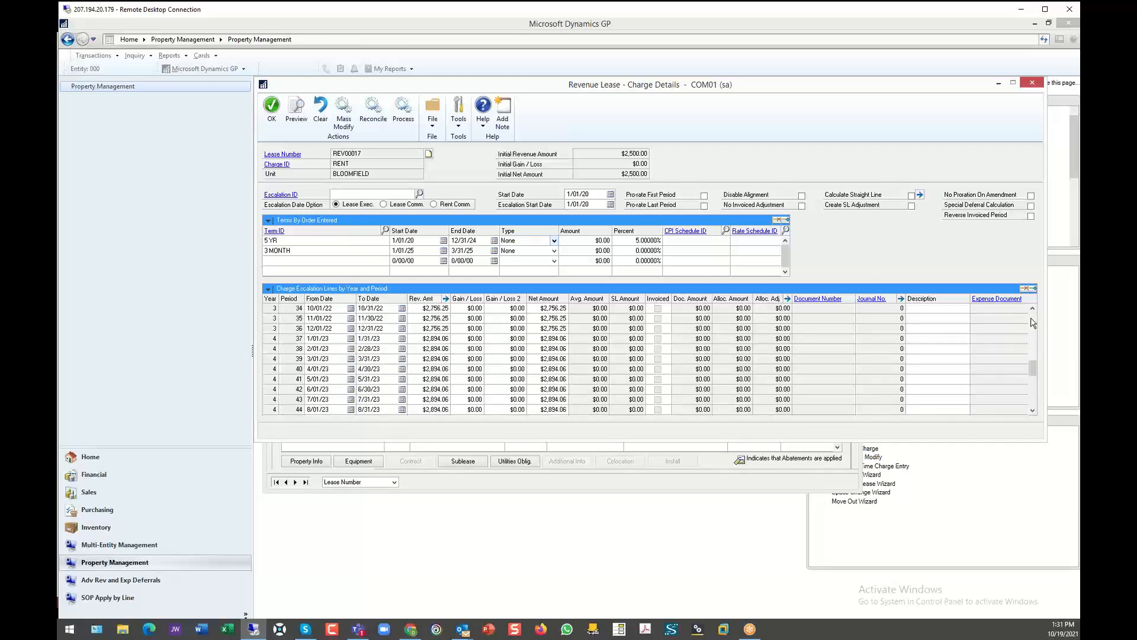
click(1032, 320)
click(1032, 319)
click(1032, 320)
click(1032, 320)
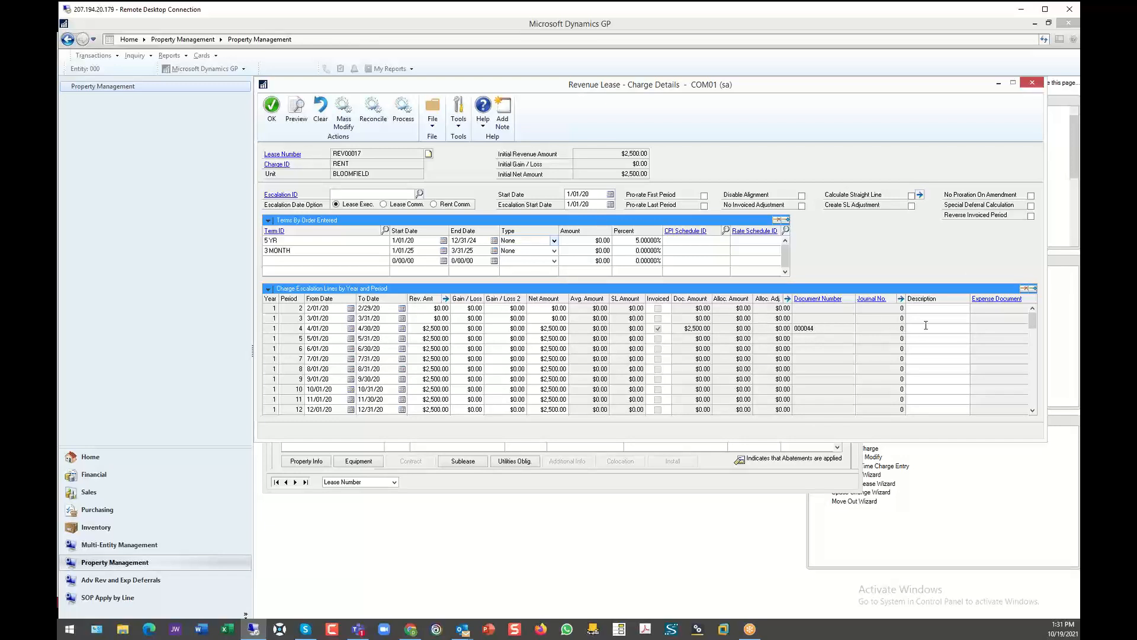
- View the sales invoice for the April 2020 RENT period, check its invoiced mark, and close the charge details
click(811, 299)
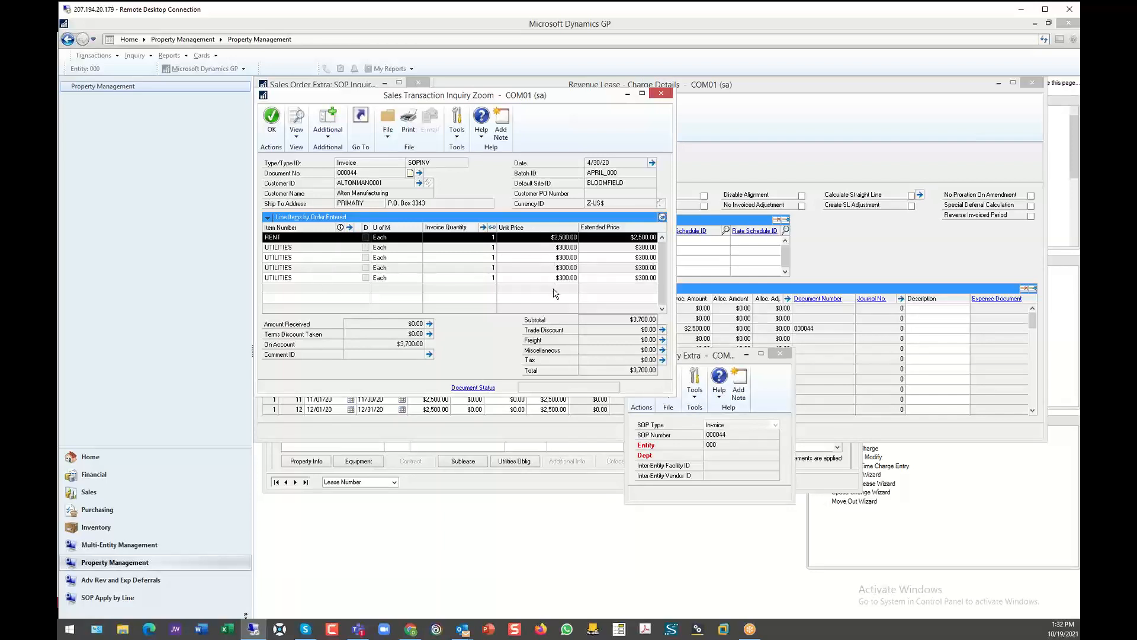
click(661, 93)
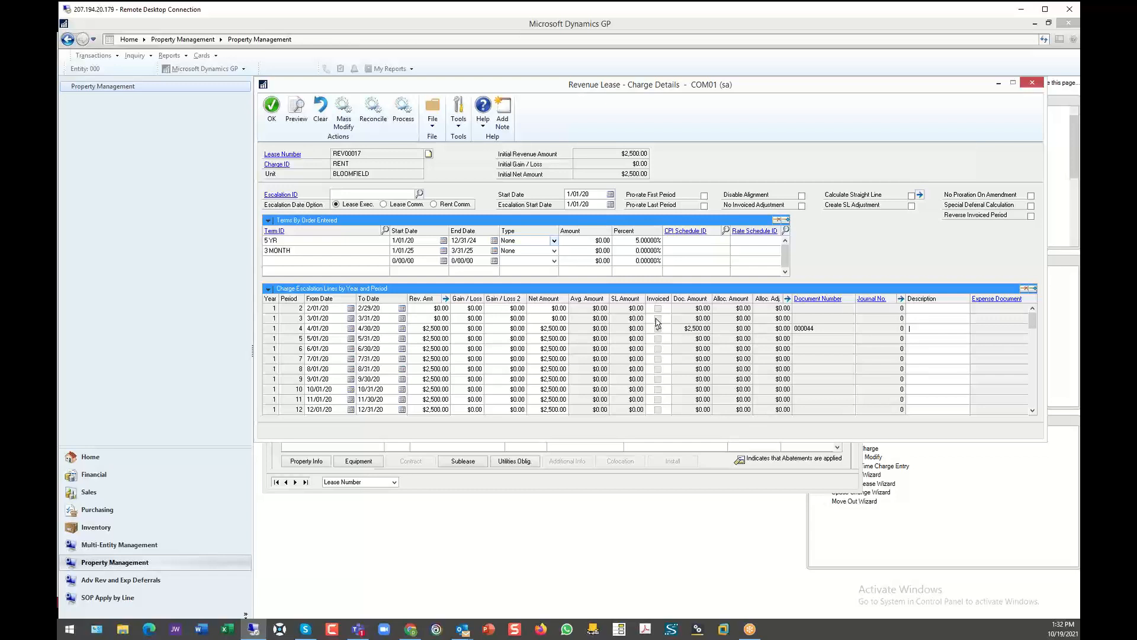
click(657, 328)
click(1032, 83)
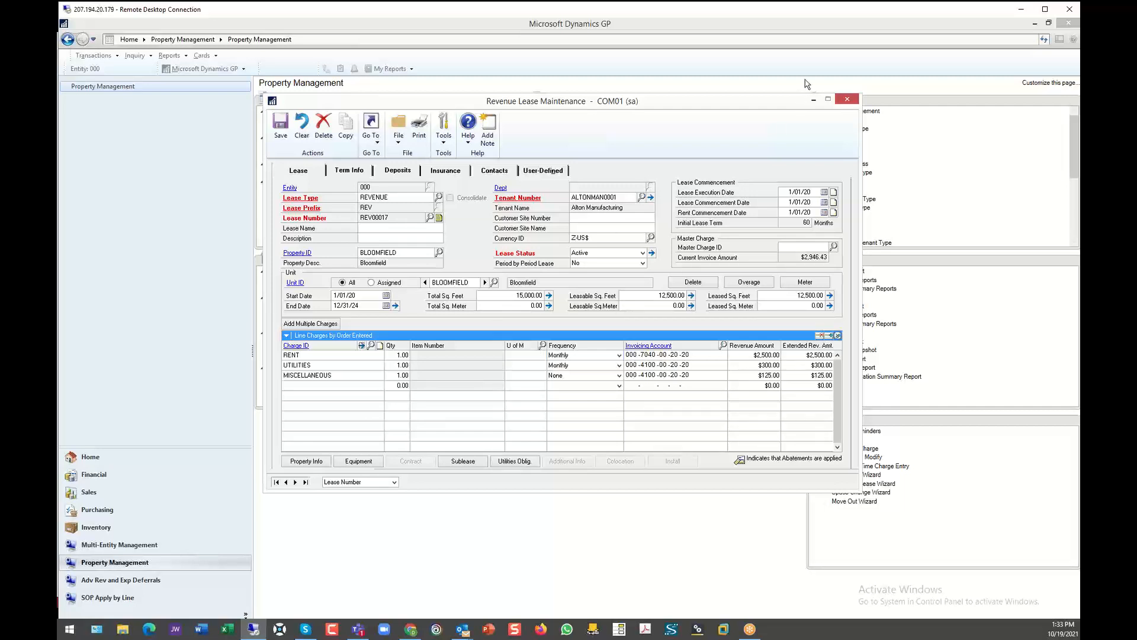
- Close the revenue lease and bring up the last record in Expense Lease Maintenance
click(847, 99)
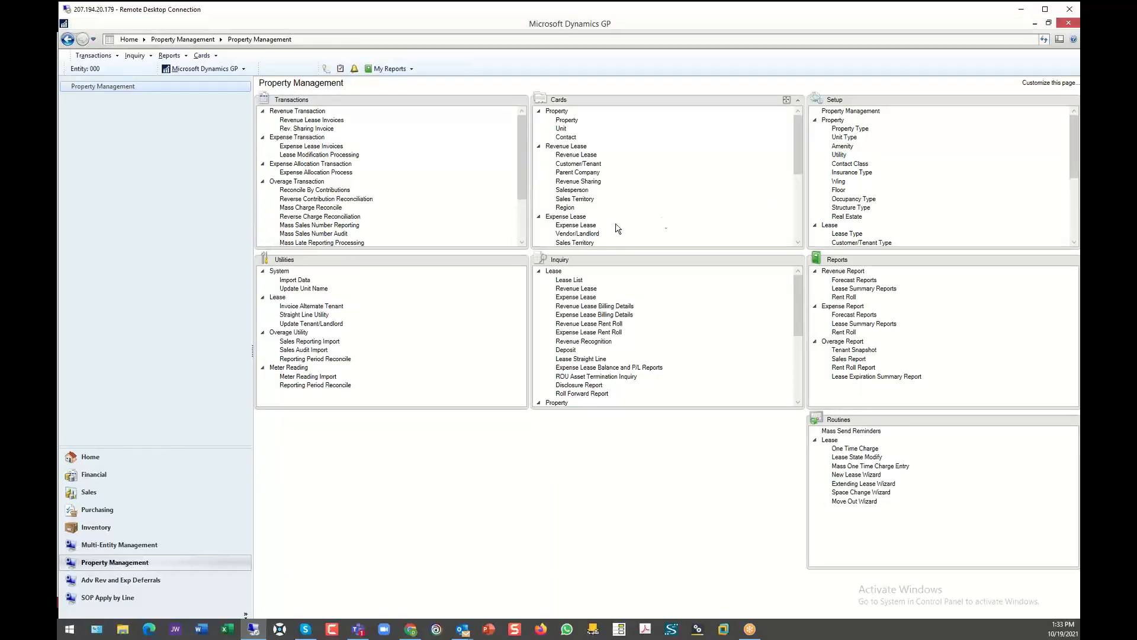
click(573, 228)
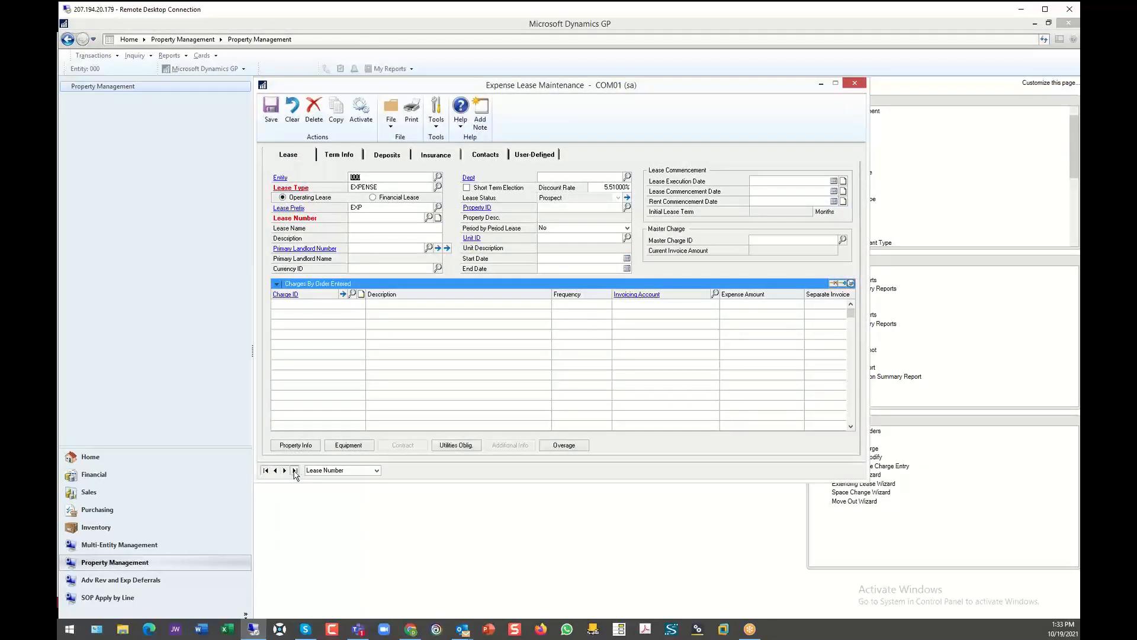
click(295, 470)
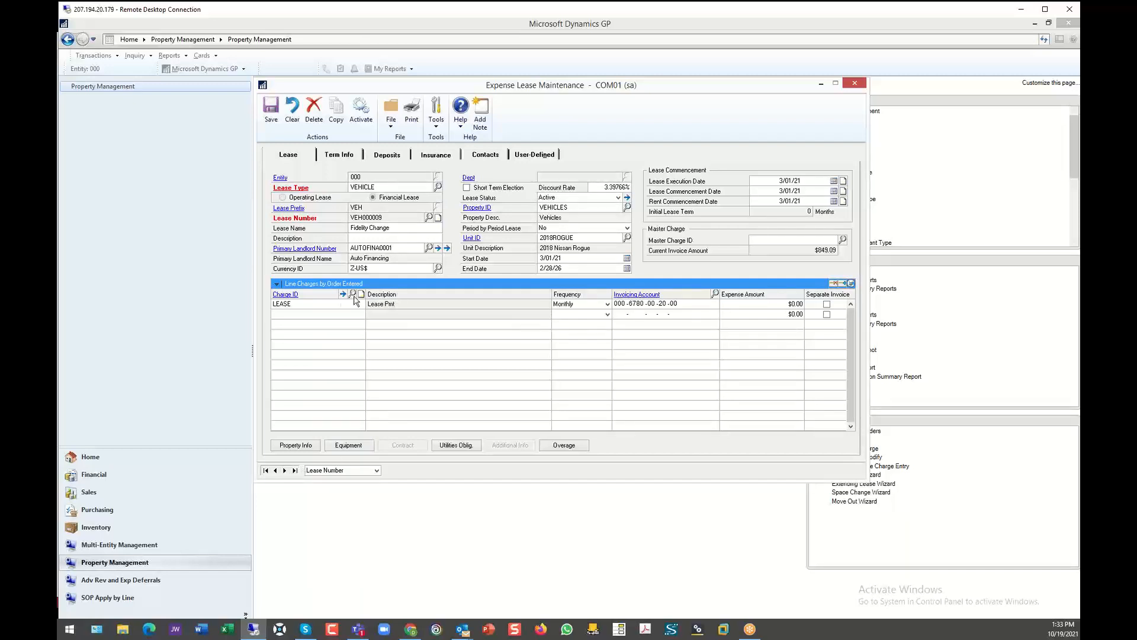
- Review the LEASE charge's maintenance record and its expanded line accounts on the vehicle expense lease
click(304, 305)
click(288, 295)
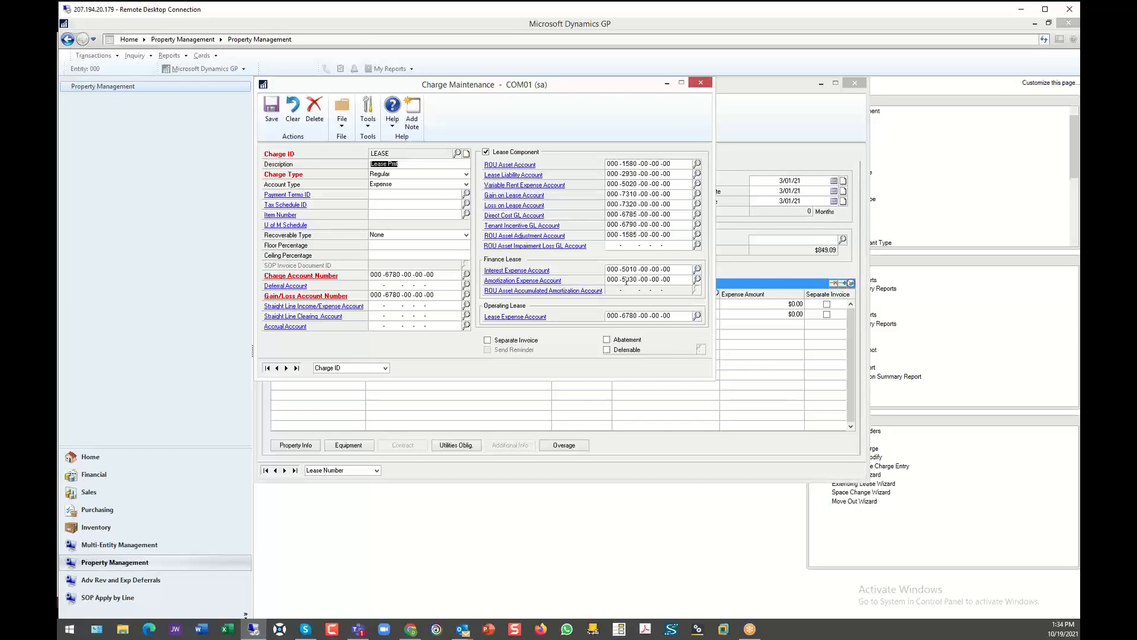
click(700, 84)
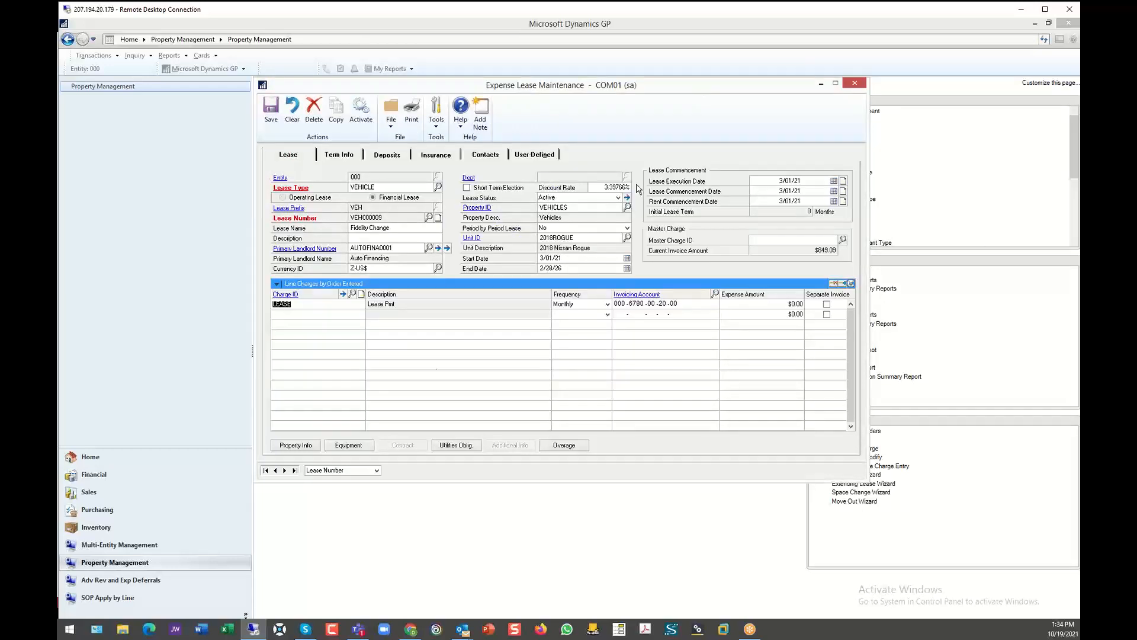
click(851, 284)
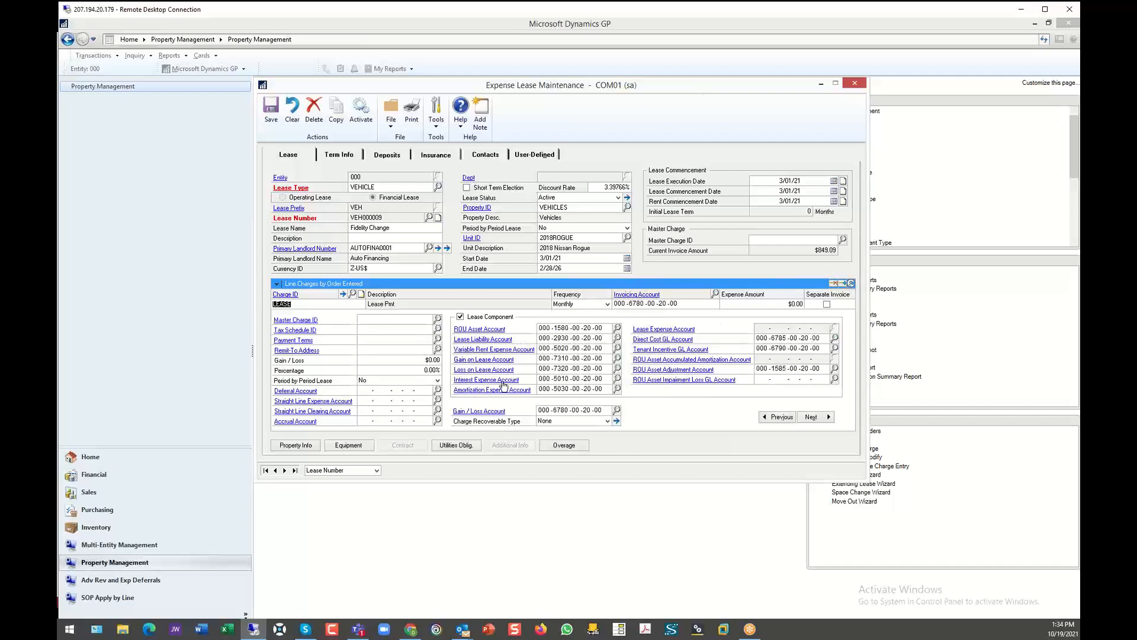
click(852, 283)
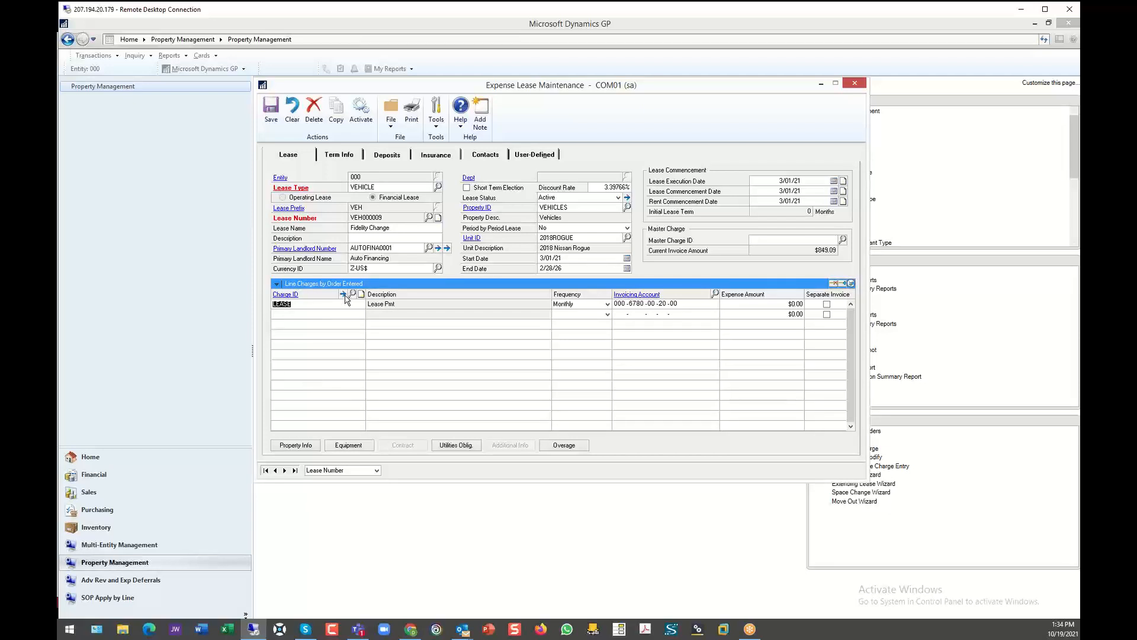
- View the May 2021 payables voucher from the LEASE charge's details, and open the charge's ROU asset amounts
click(343, 294)
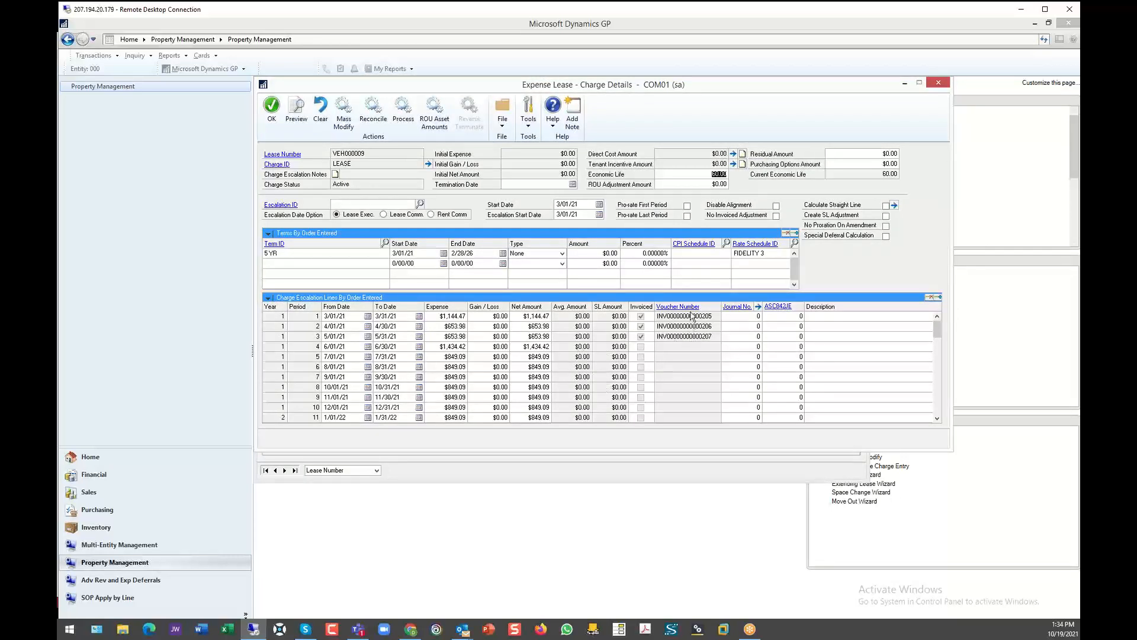
click(815, 336)
click(684, 307)
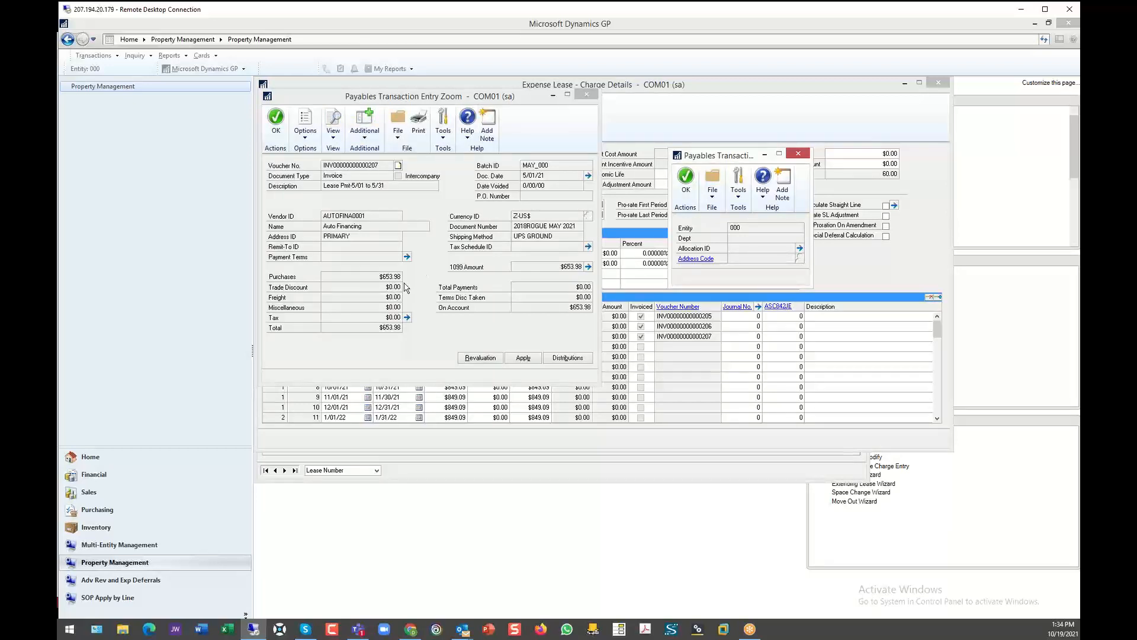
click(586, 98)
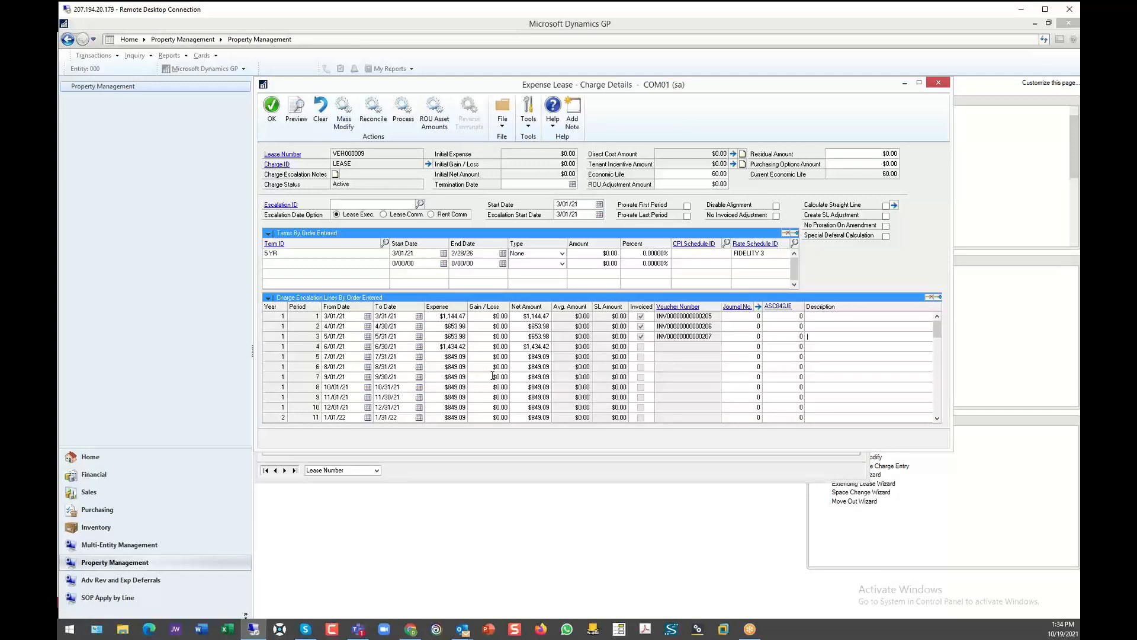
click(435, 109)
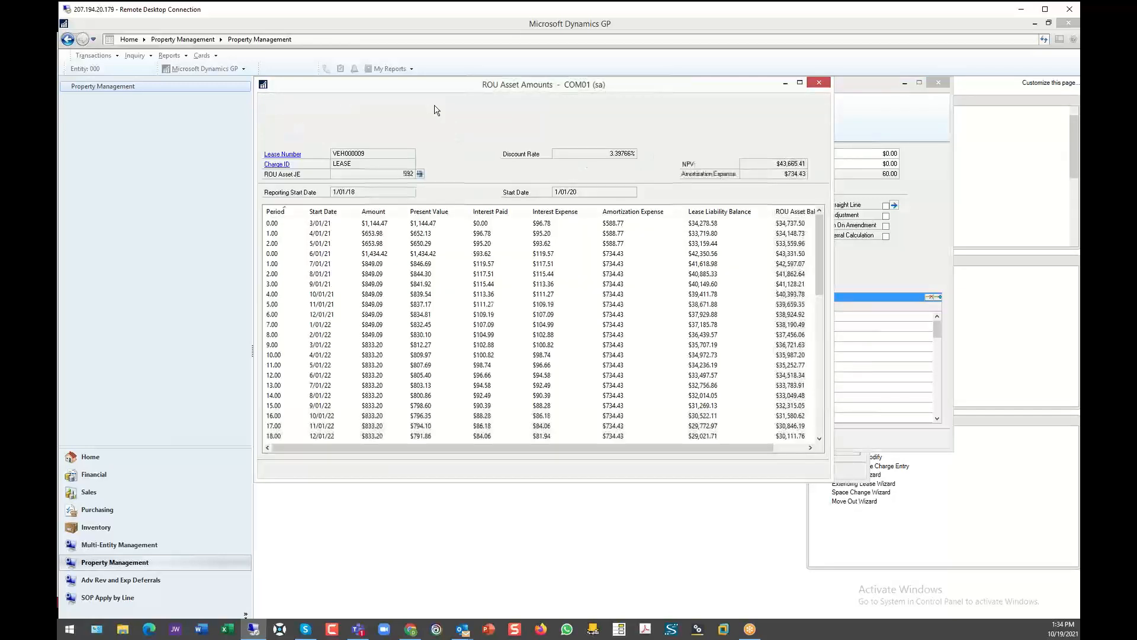
- Enlarge the ROU asset amounts and review the initial and modification journal entries 591 and 592 behind them
drag(831, 481, 999, 575)
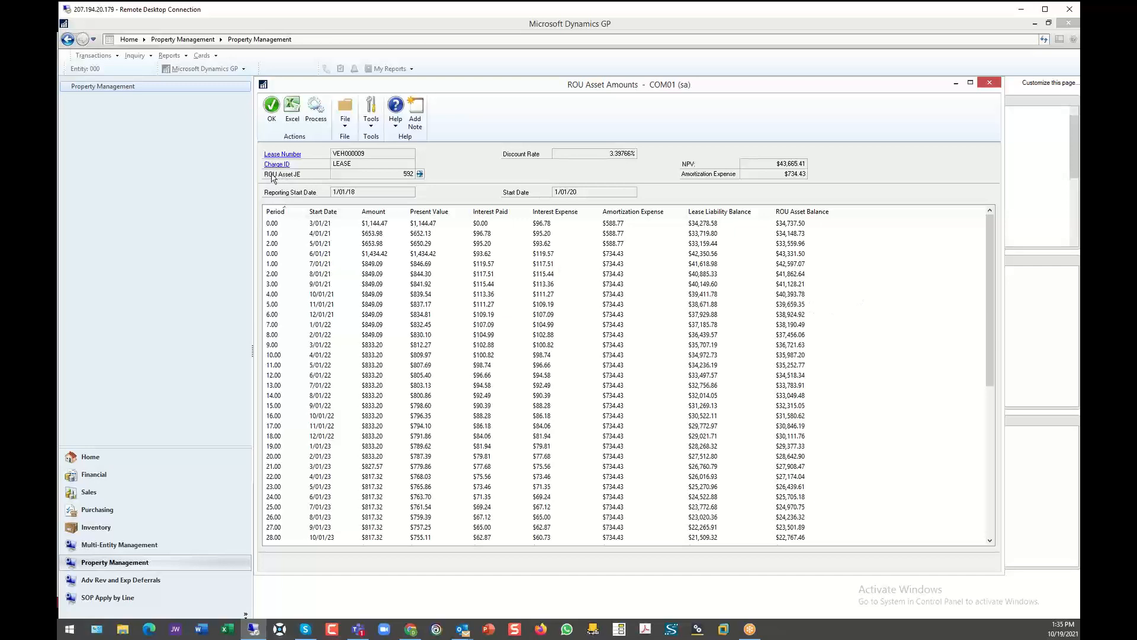
click(420, 174)
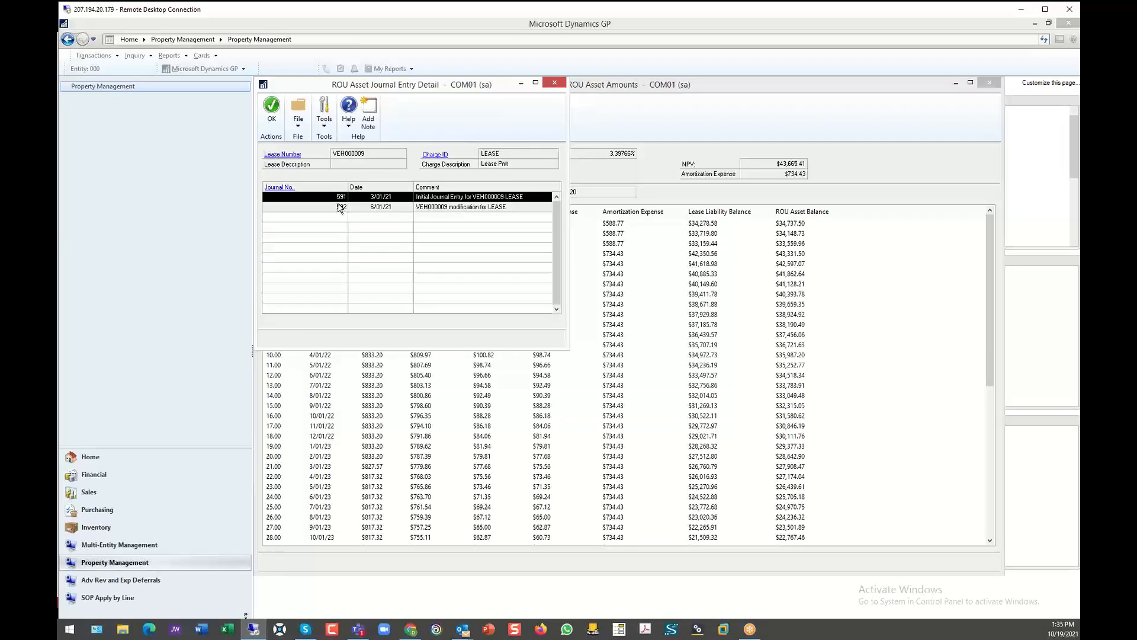
double_click(283, 196)
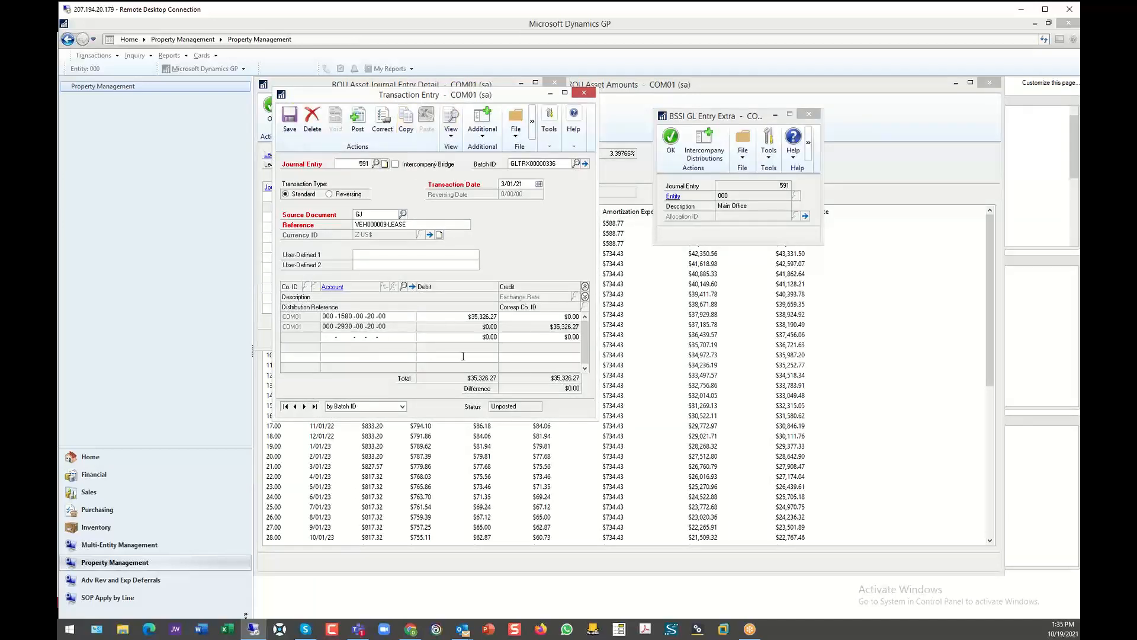
click(586, 93)
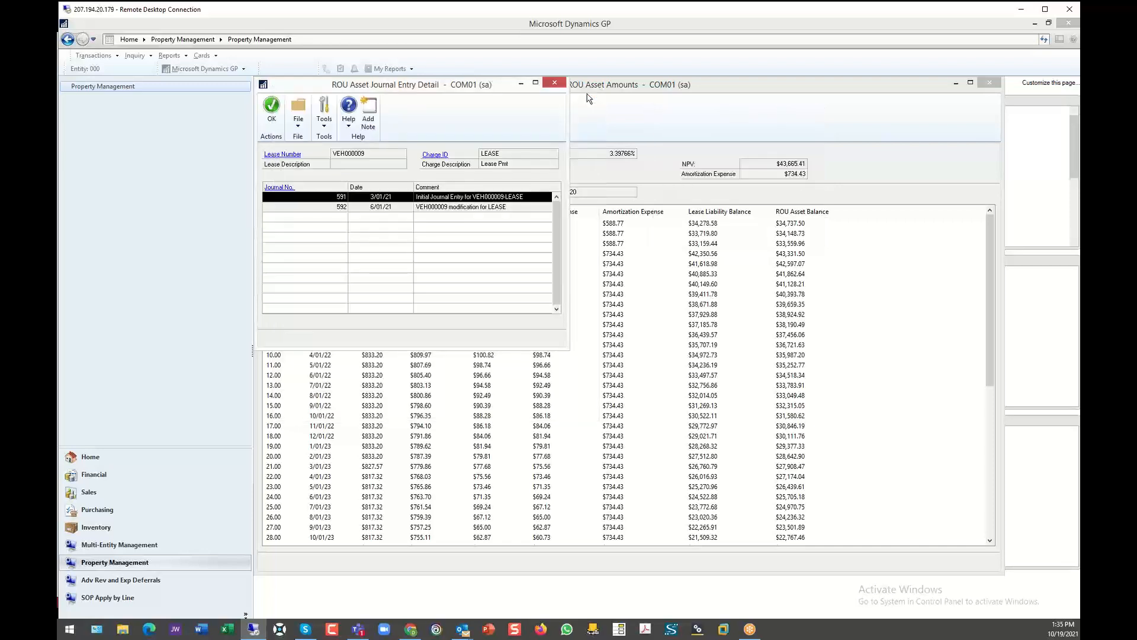
click(337, 207)
click(275, 187)
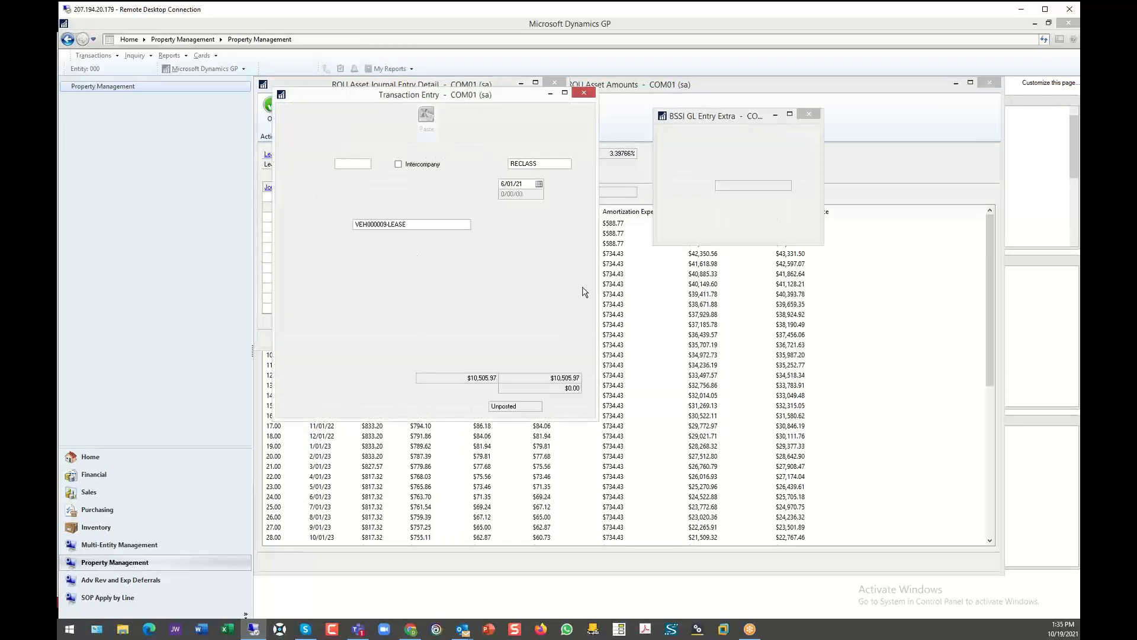
click(583, 94)
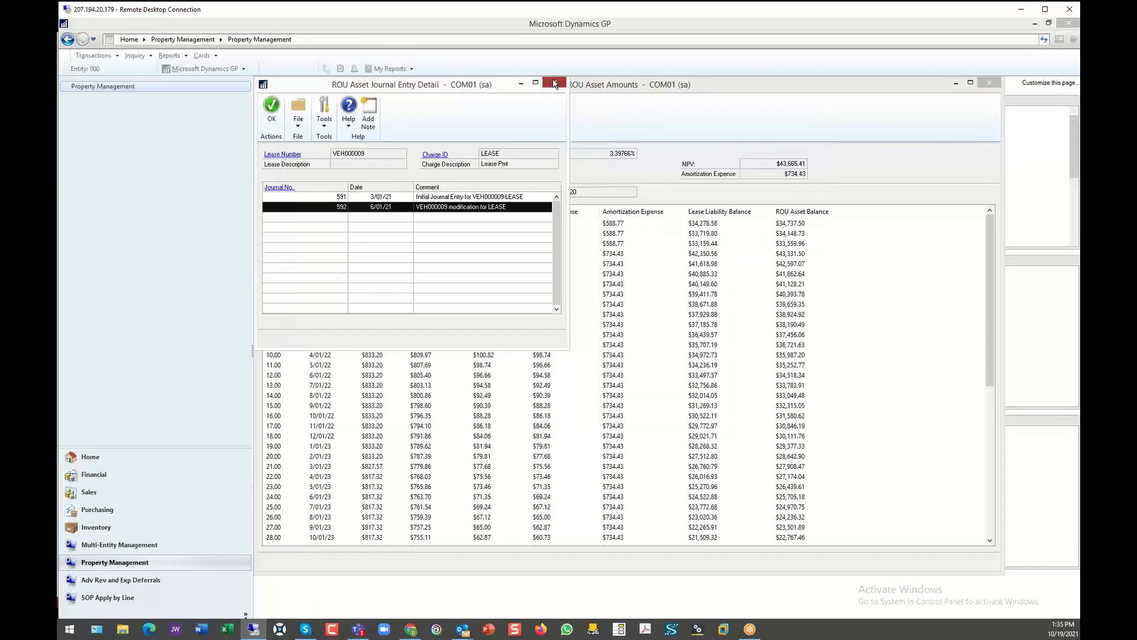
click(555, 85)
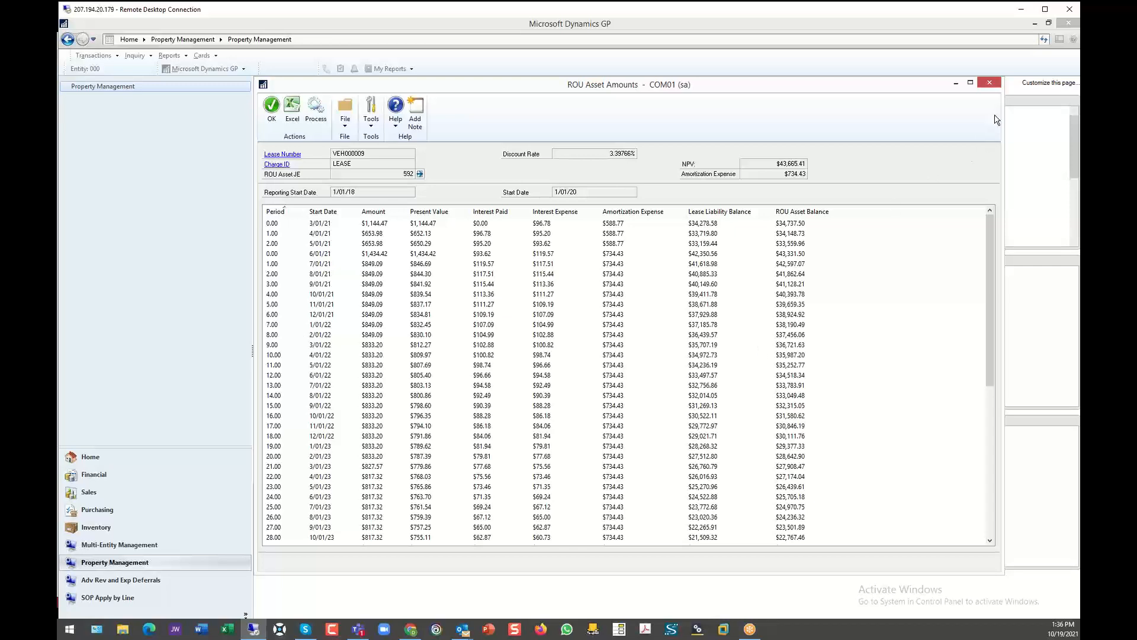
- Close the ROU asset amounts, charge details and expense lease, and open the revenue lease invoice creation window
click(989, 82)
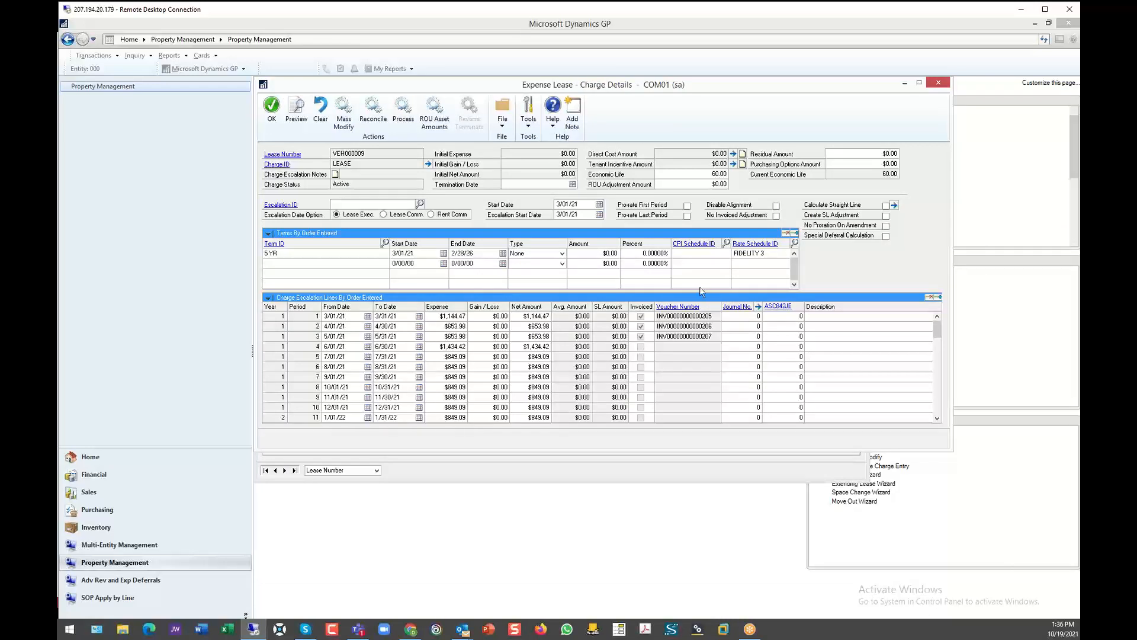
click(938, 84)
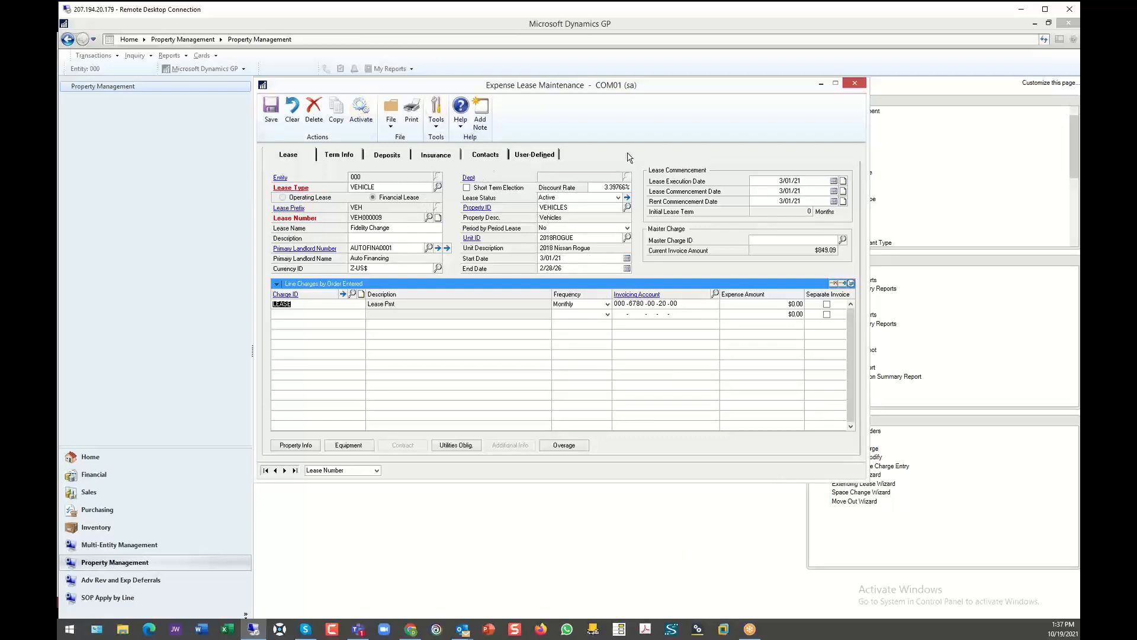
click(855, 83)
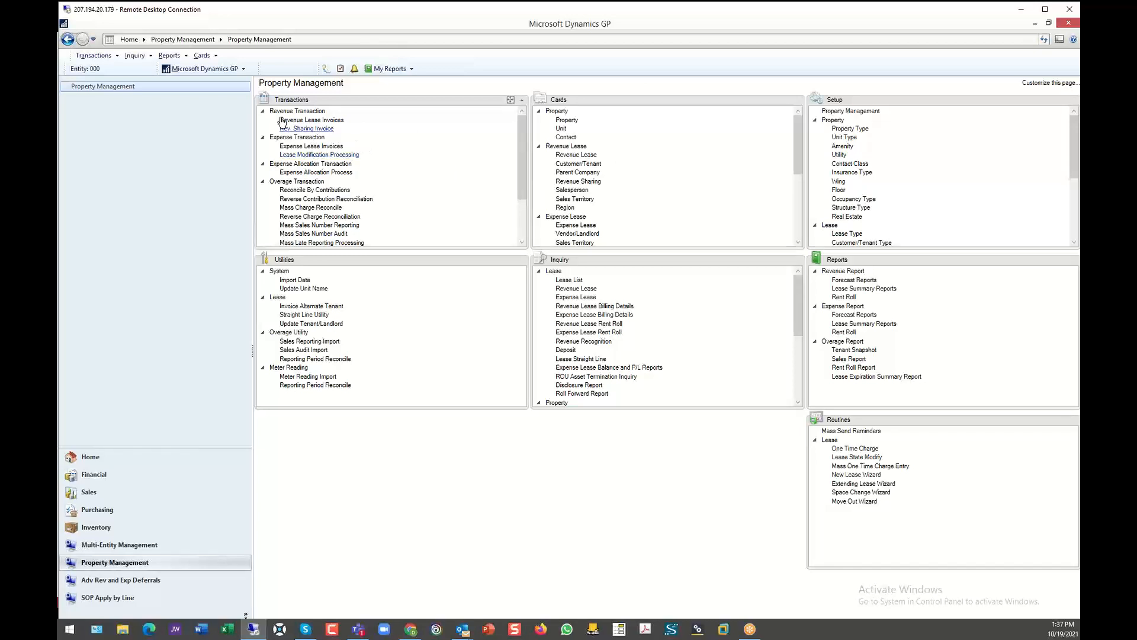
click(309, 119)
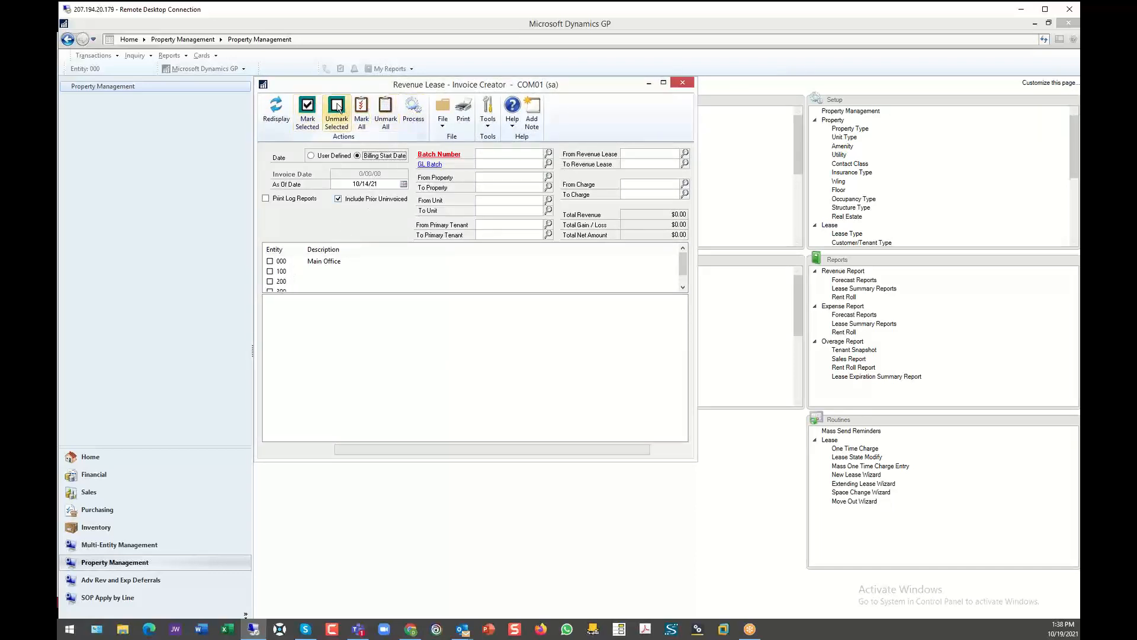
- Mark all entities for revenue lease invoicing and set the as-of date to 10/01/2021
click(361, 113)
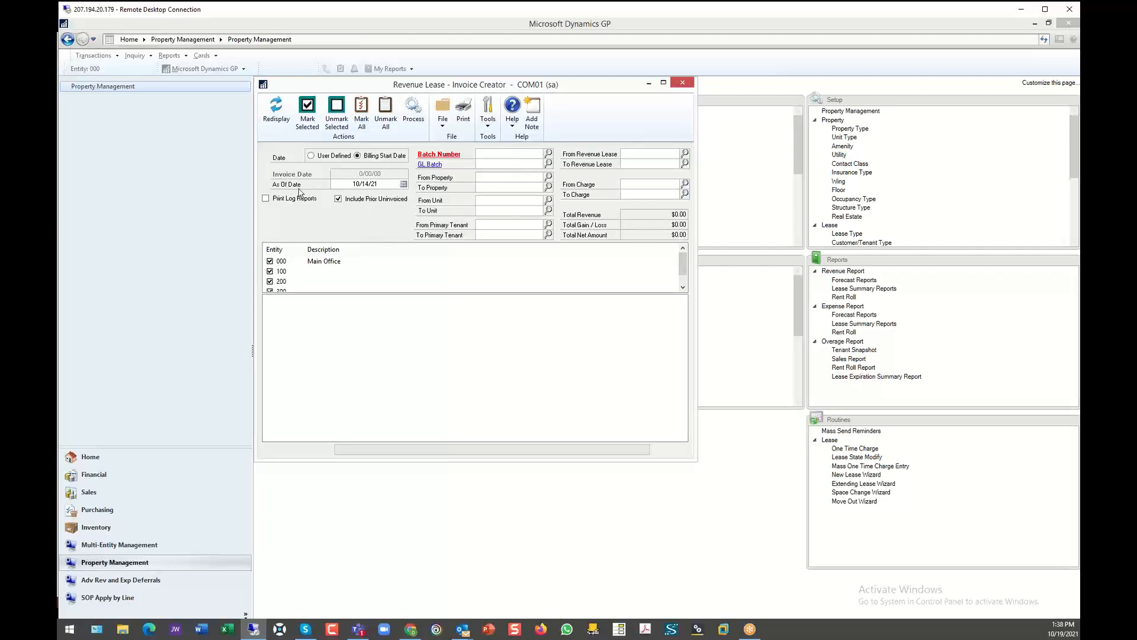
click(340, 183)
text(10012021)
key(Tab)
- Assign sales batch 010116_000 to the invoice run and review its batch entry record
click(548, 154)
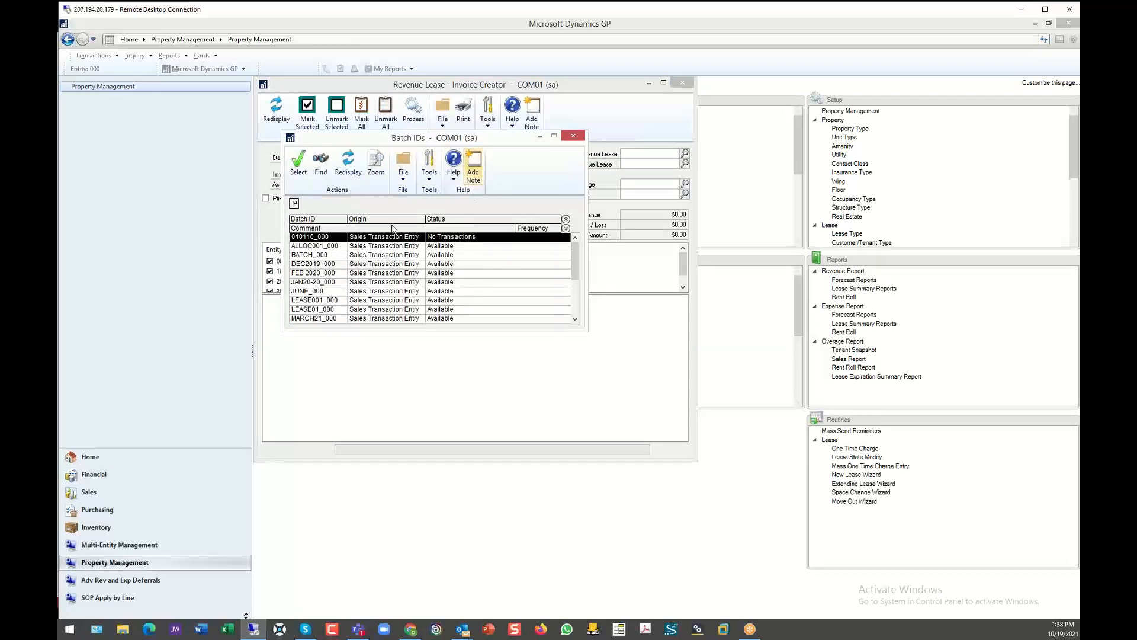
double_click(321, 237)
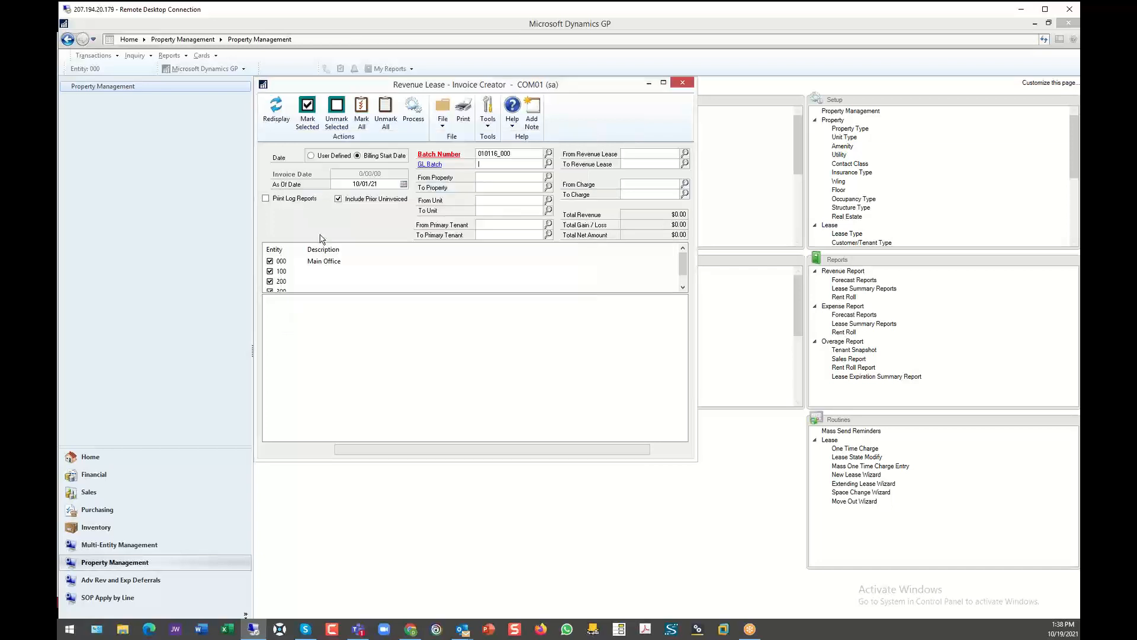
click(443, 154)
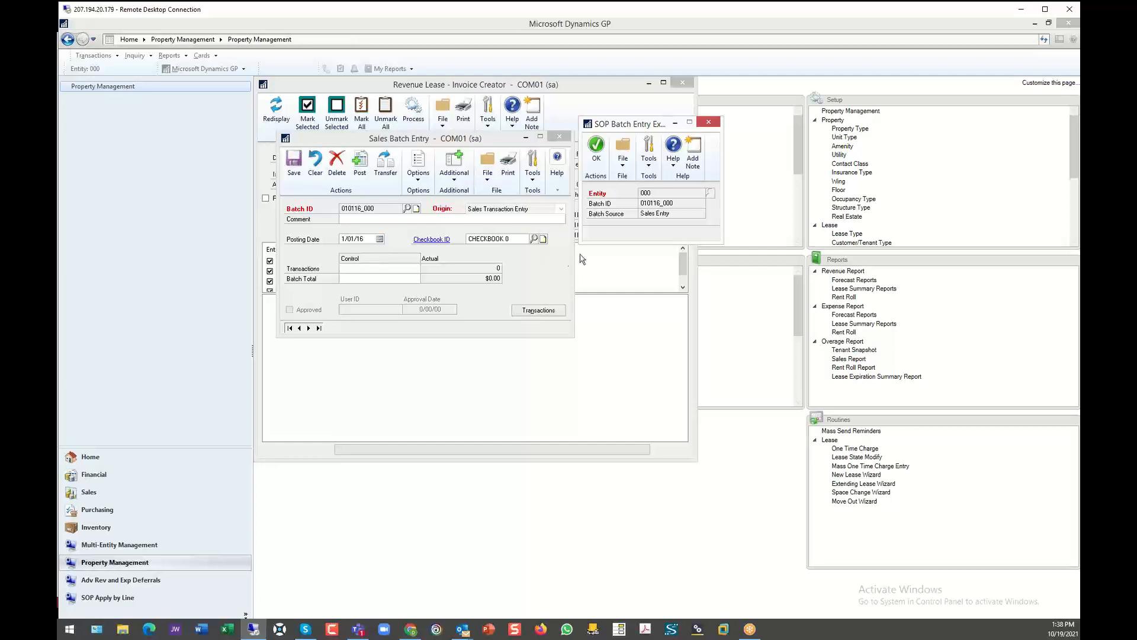
click(559, 138)
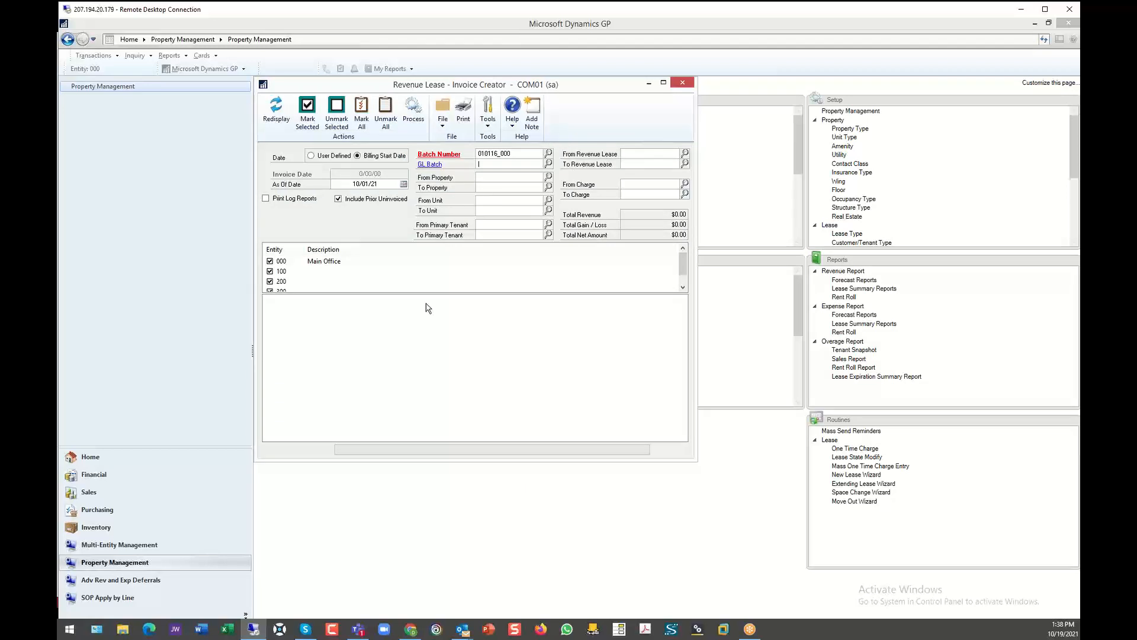
- Redisplay the invoice lines without a filter and mark the second, sixth and tenth POWER charge lines of lease EXP00001
click(273, 110)
click(543, 363)
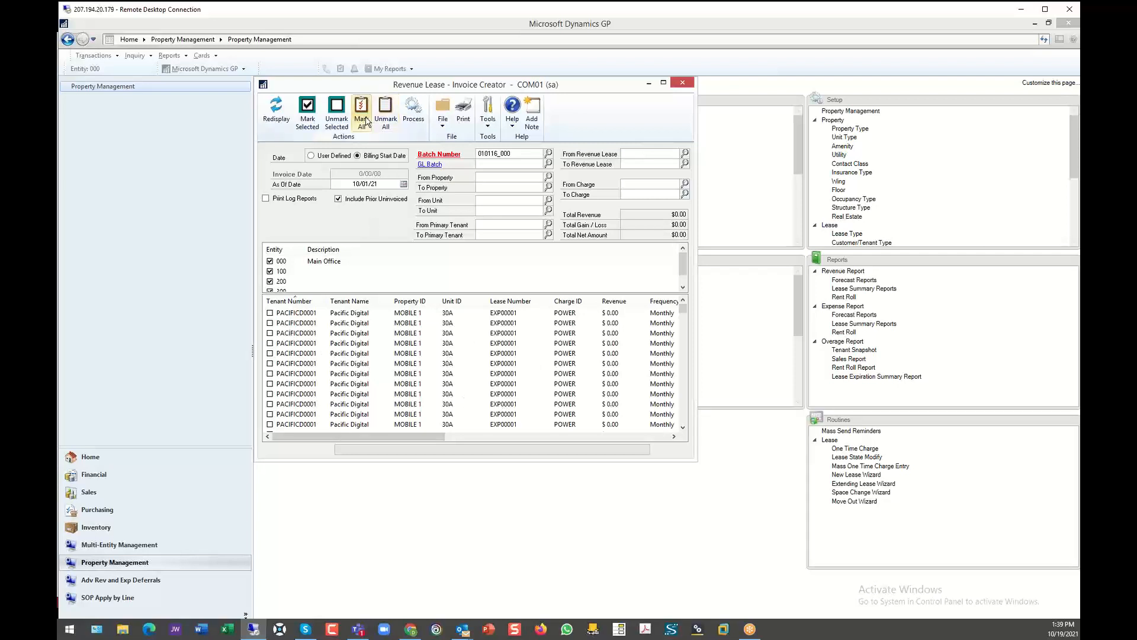
click(308, 324)
ctrl+click(310, 363)
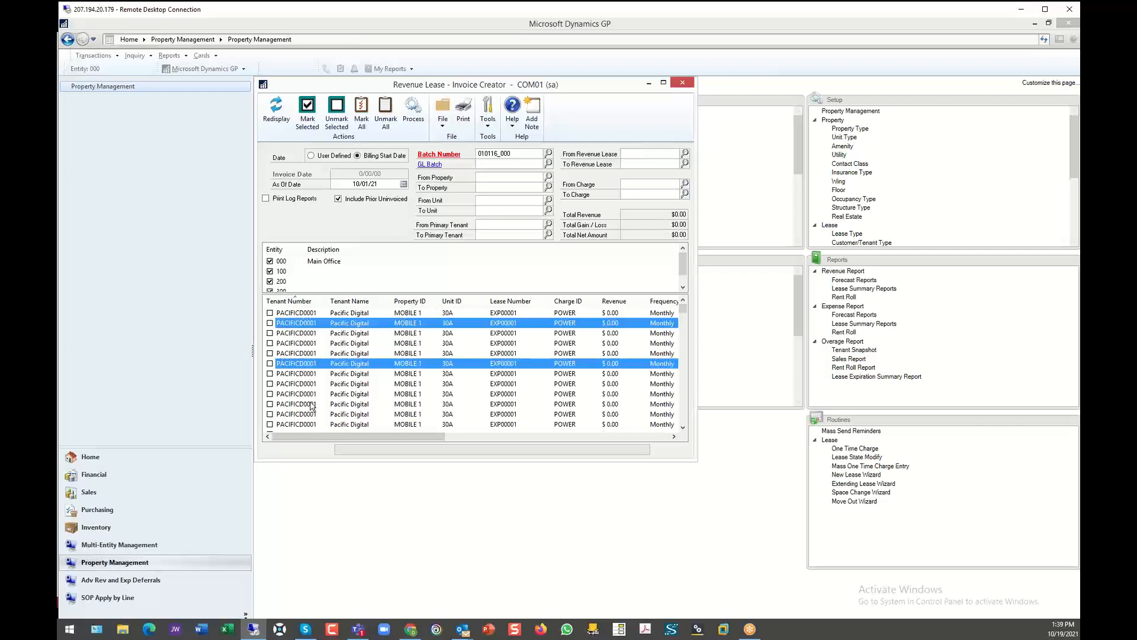
ctrl+click(316, 405)
click(307, 112)
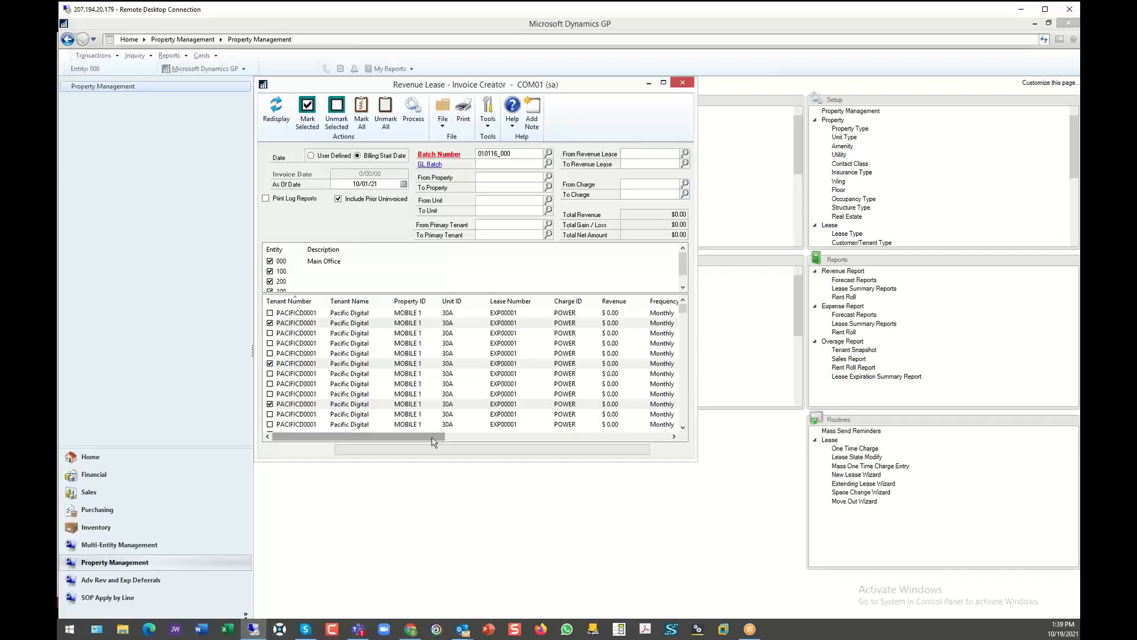
drag(442, 437, 379, 437)
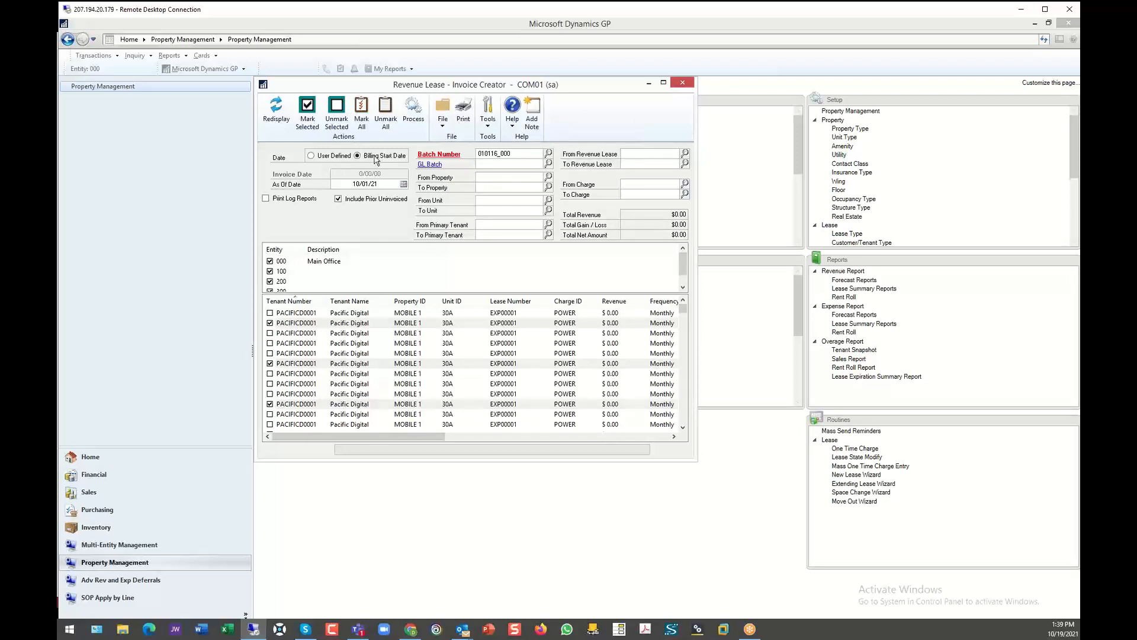
- Switch the invoice date option to User Defined and enter 10/31/2021 as the invoice date
click(310, 157)
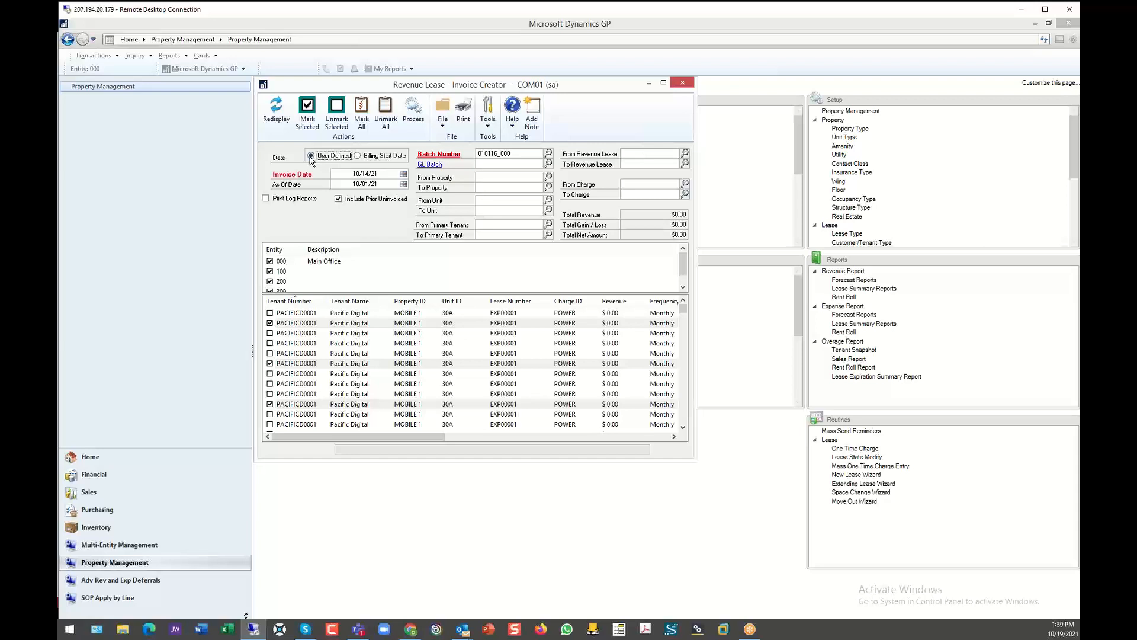
click(366, 174)
text(10312021)
key(Tab)
- Set the invoice date to 11/01/2020 and the as-of date to 11/30/2021, and redisplay the invoice lines without a filter
click(346, 175)
text(11012020)
key(Tab)
text(11302021)
key(Tab)
click(279, 129)
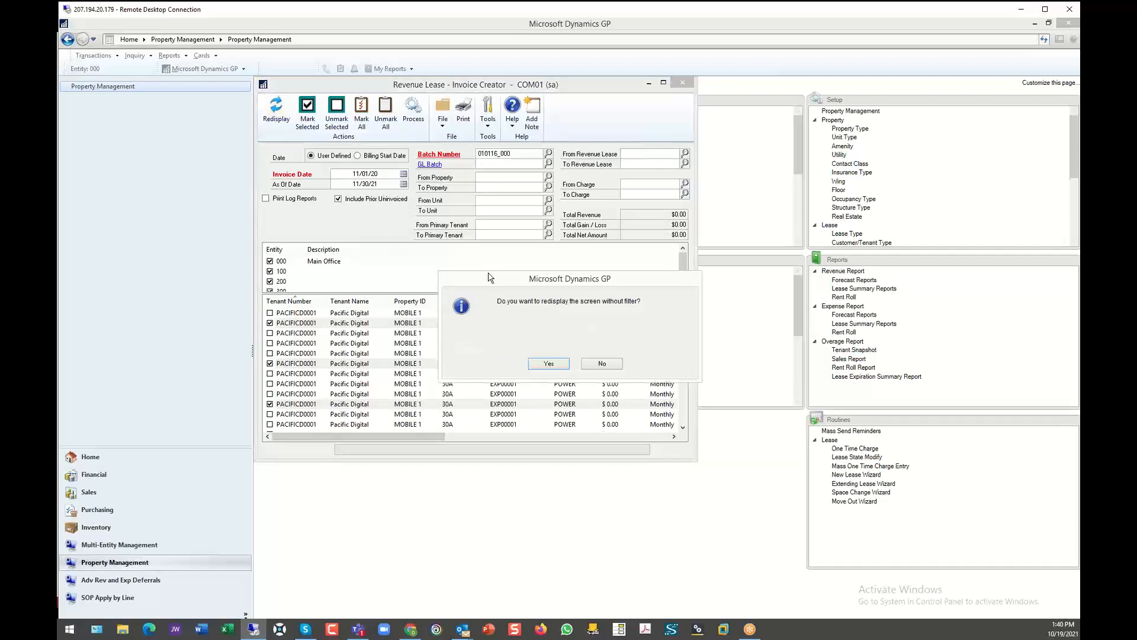
click(549, 363)
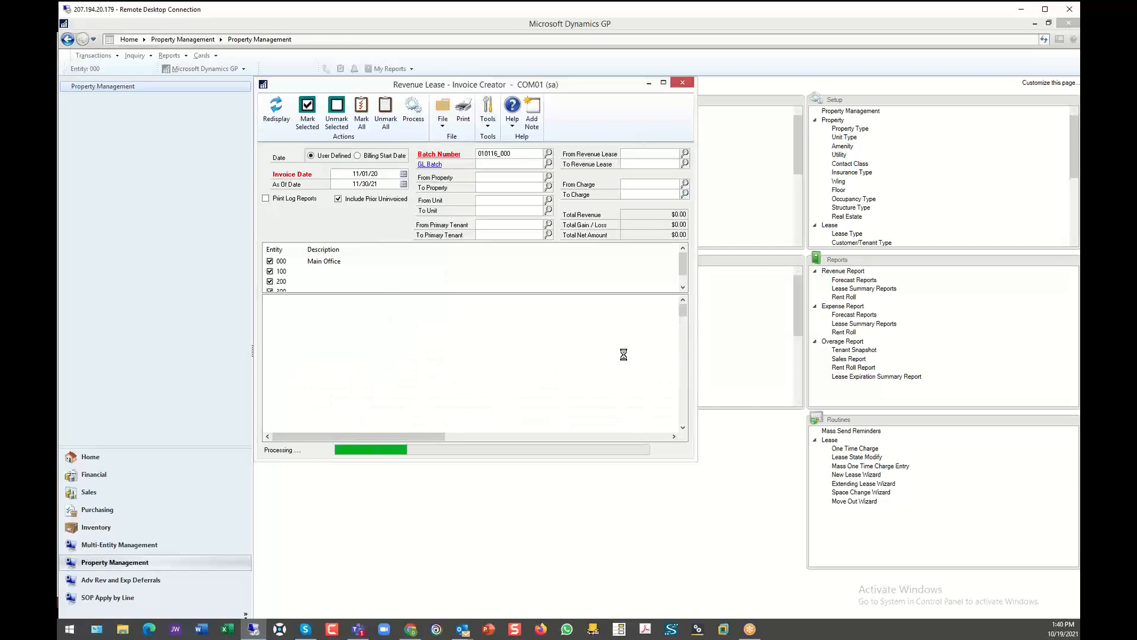
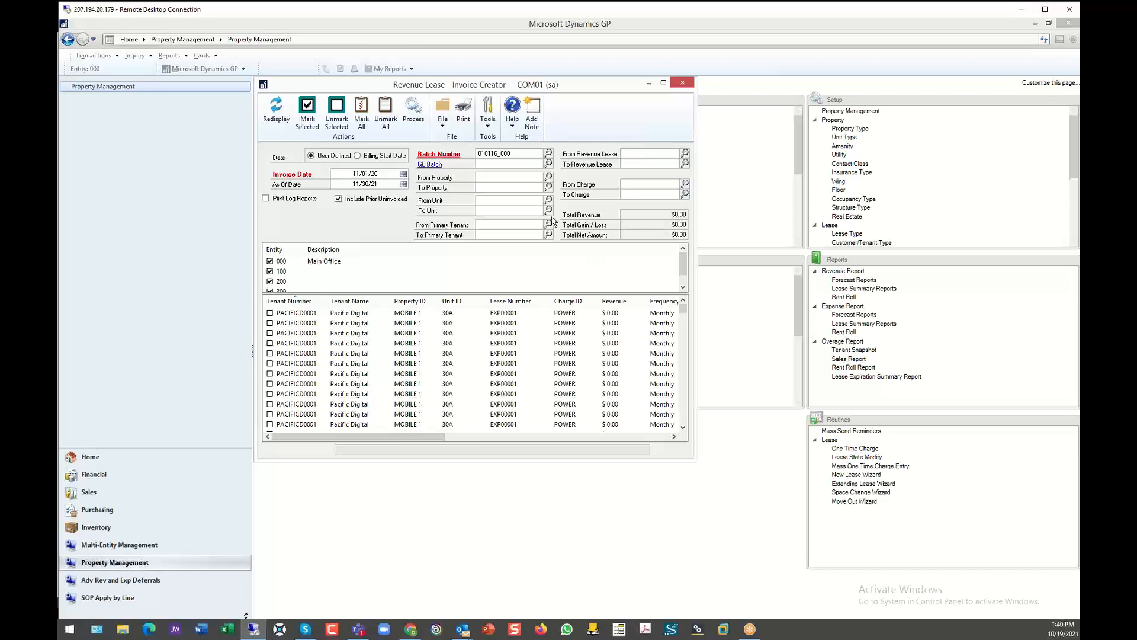
- Close the revenue invoice creator and assign payables batch 618_000 in the expense lease AP invoice creator
click(346, 180)
click(683, 89)
click(683, 89)
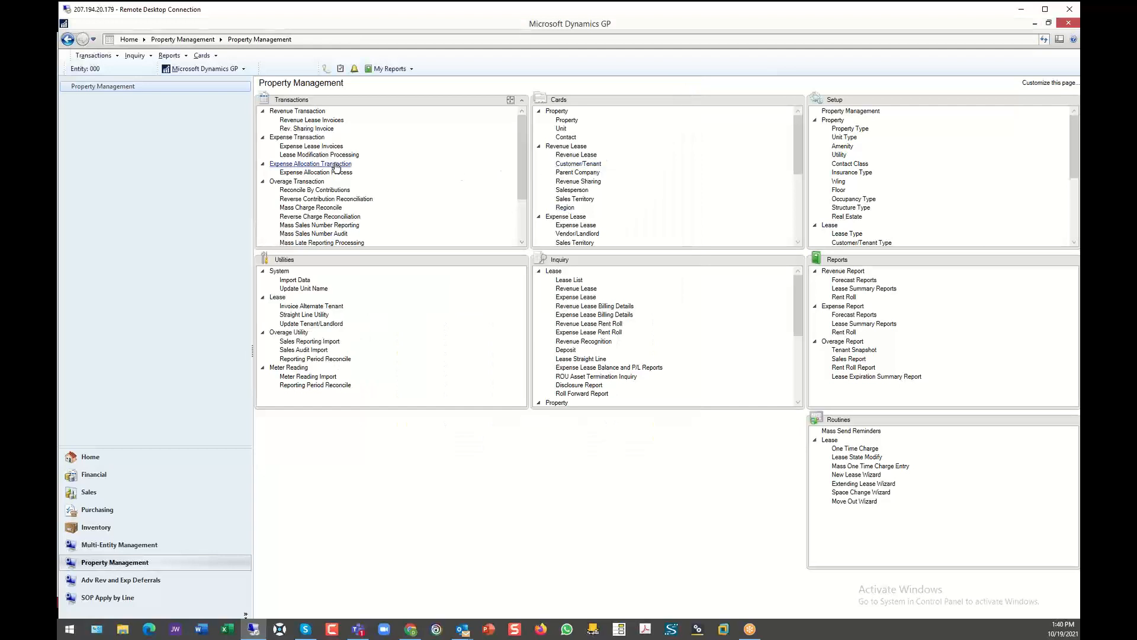
click(306, 147)
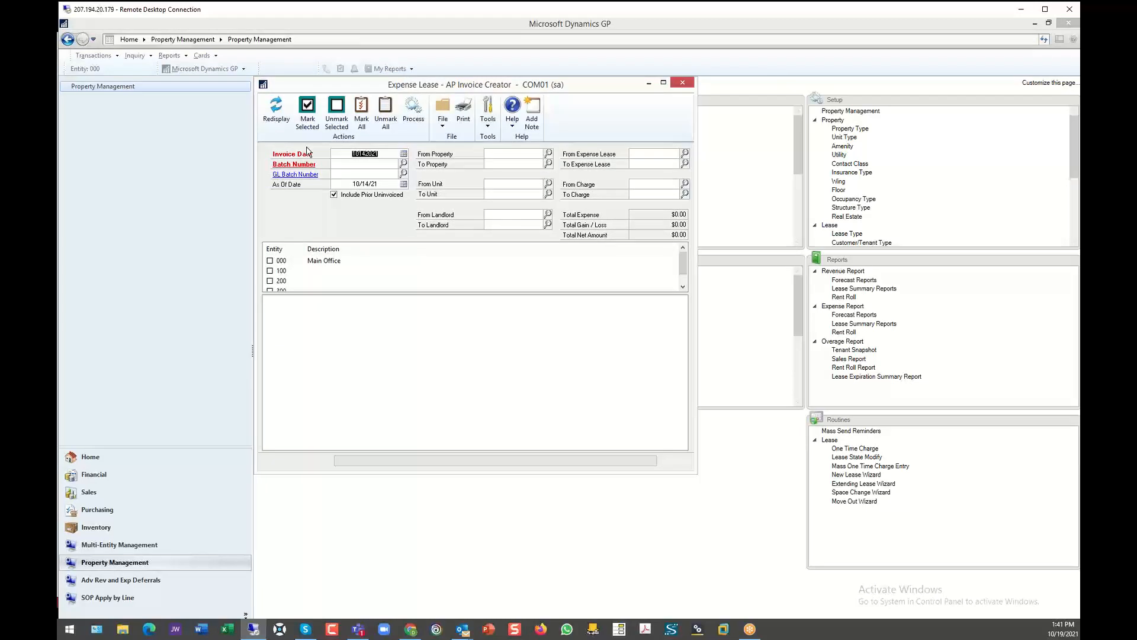
click(357, 164)
click(403, 163)
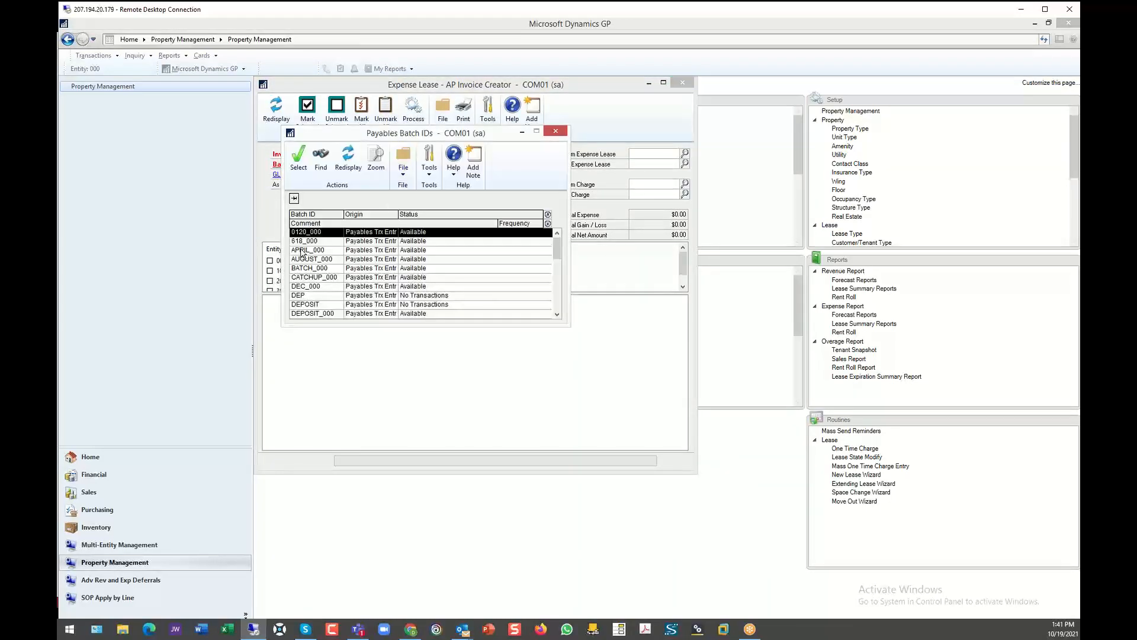
double_click(370, 244)
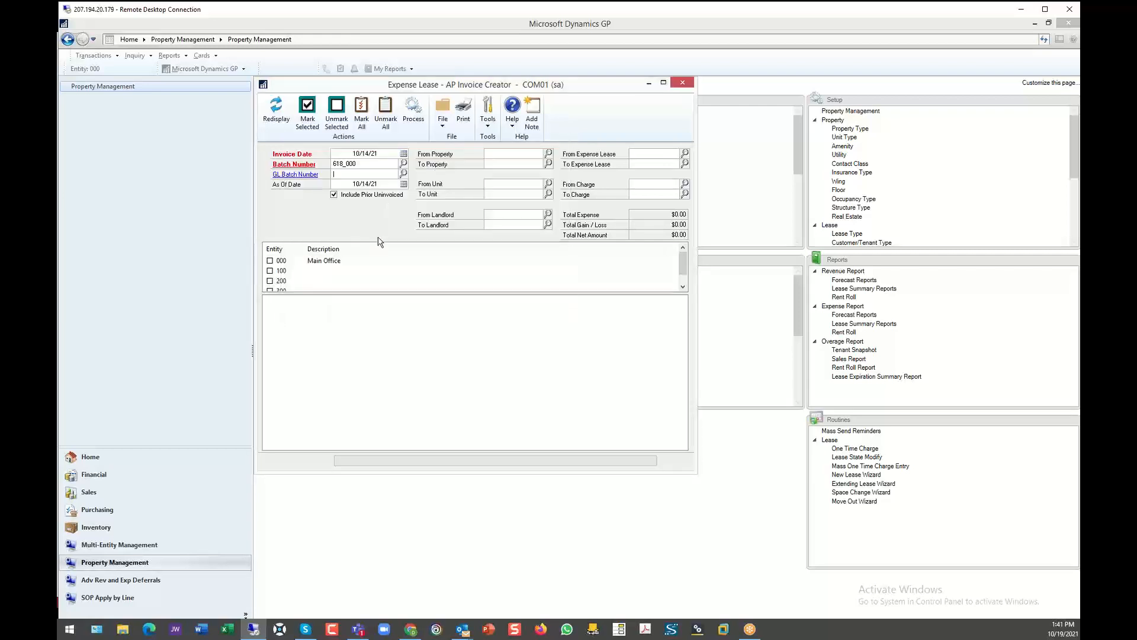
- Review the payables batch entry record of batch 618_000, and close it together with the expense lease invoice creator
click(286, 164)
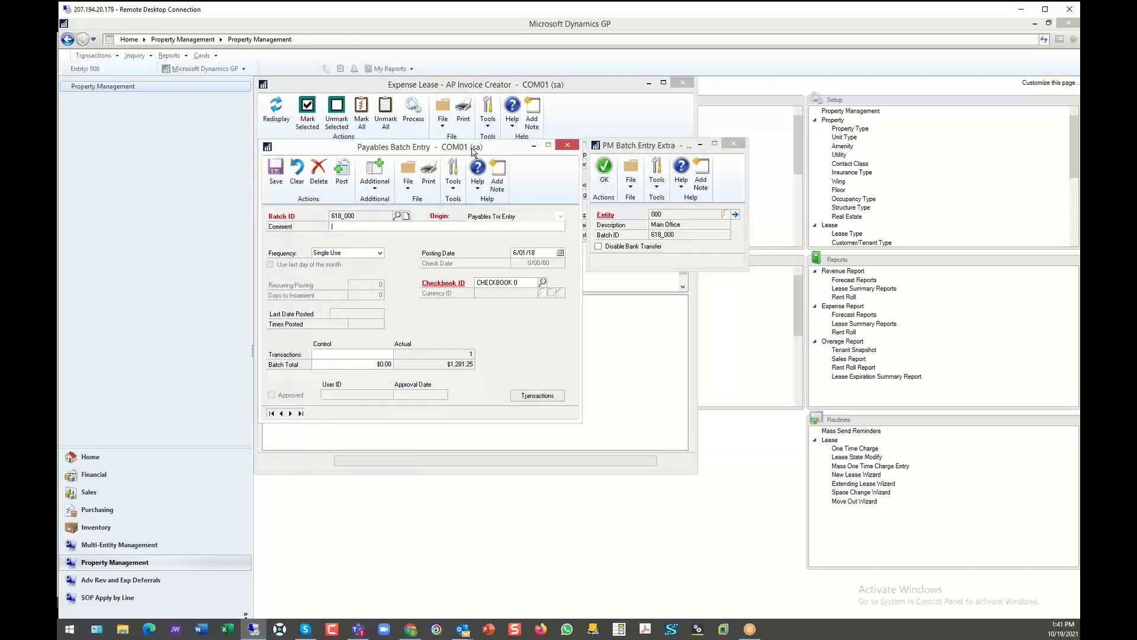
click(567, 145)
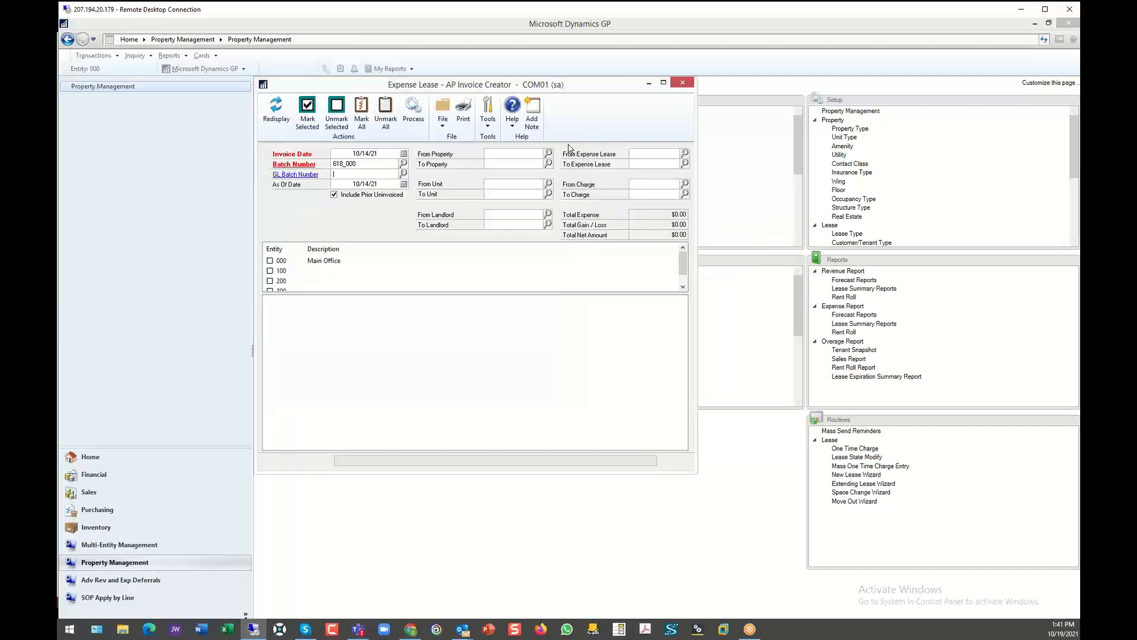
click(682, 82)
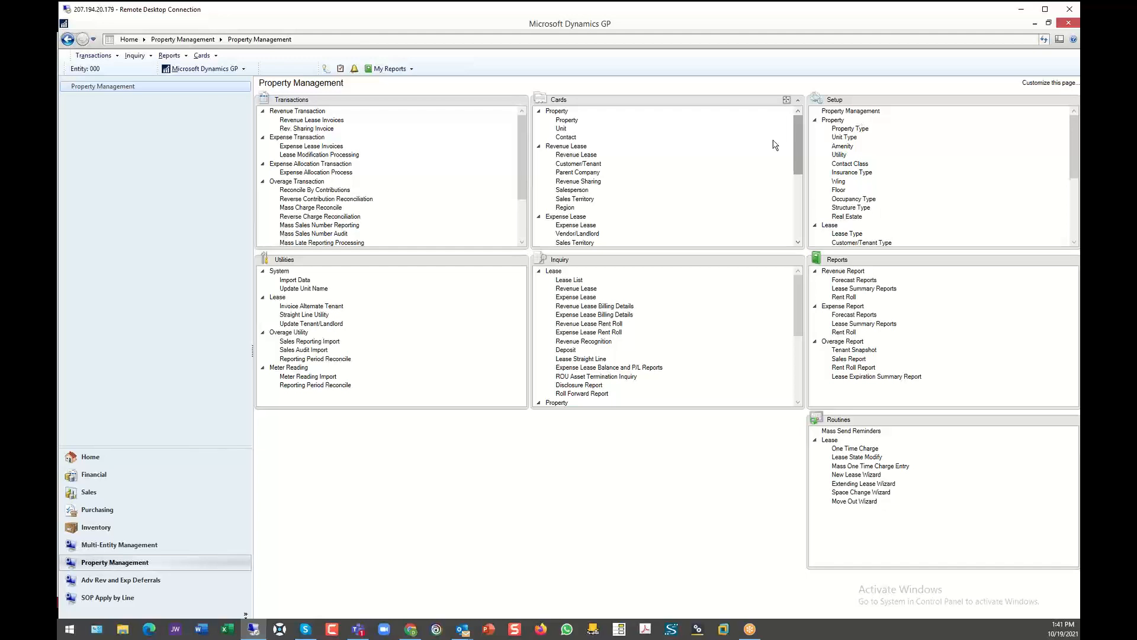
- Try a reconciliation by contributions for property 757 NEW HAMPSHIRE with charge CAM EXPENSE and reconcile year 2017
scroll(524, 182, down, 2)
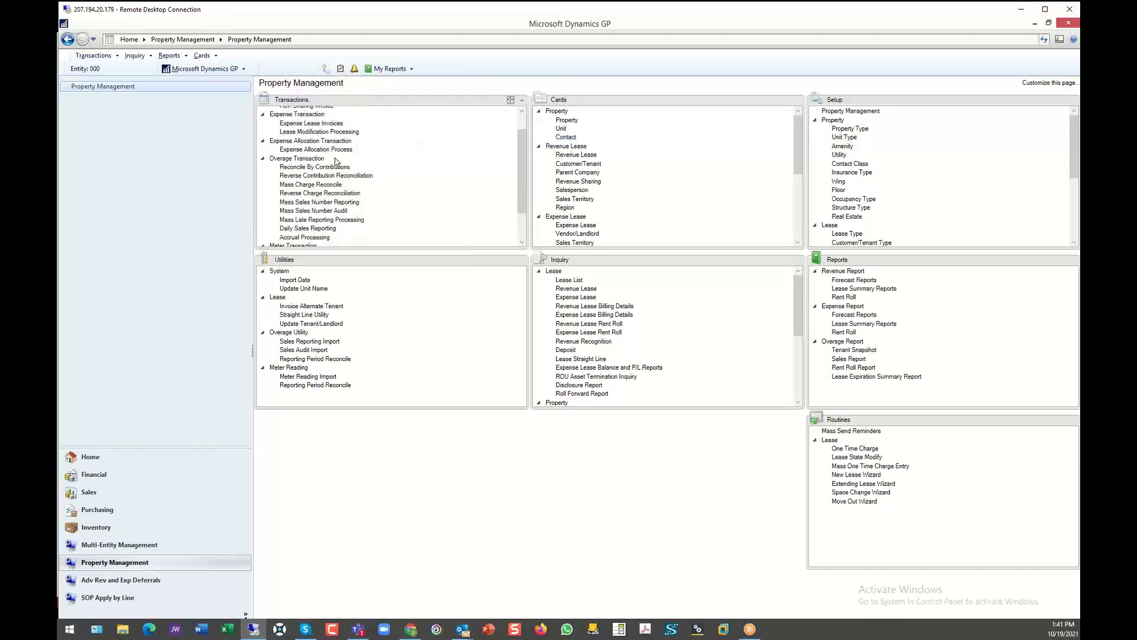
click(301, 168)
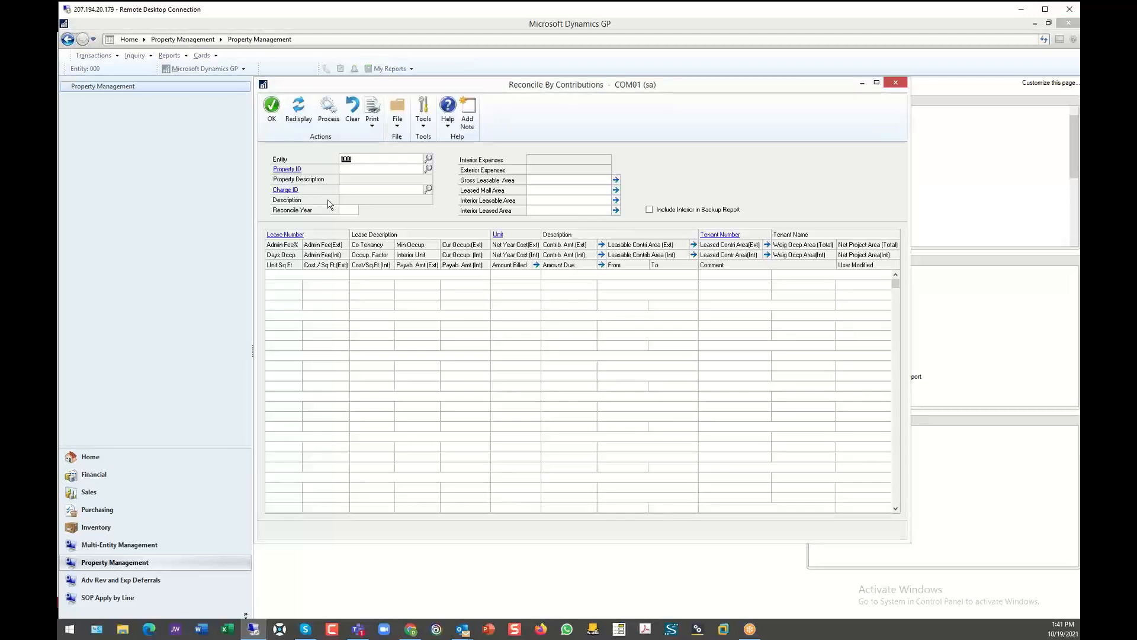
click(429, 189)
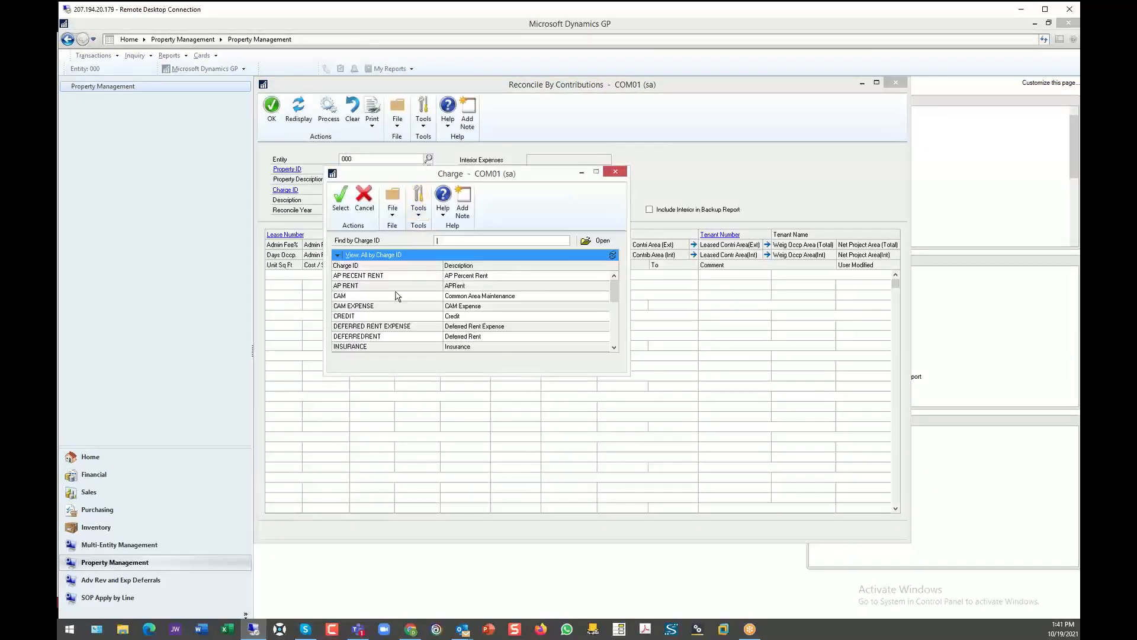
double_click(348, 306)
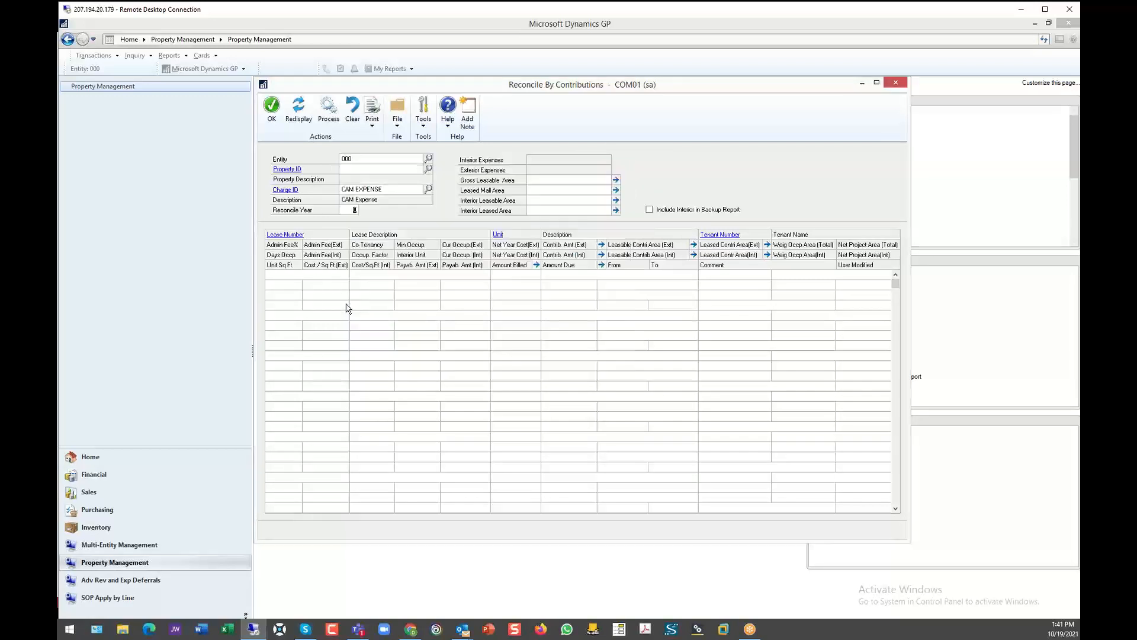
text(2017)
key(Tab)
click(428, 169)
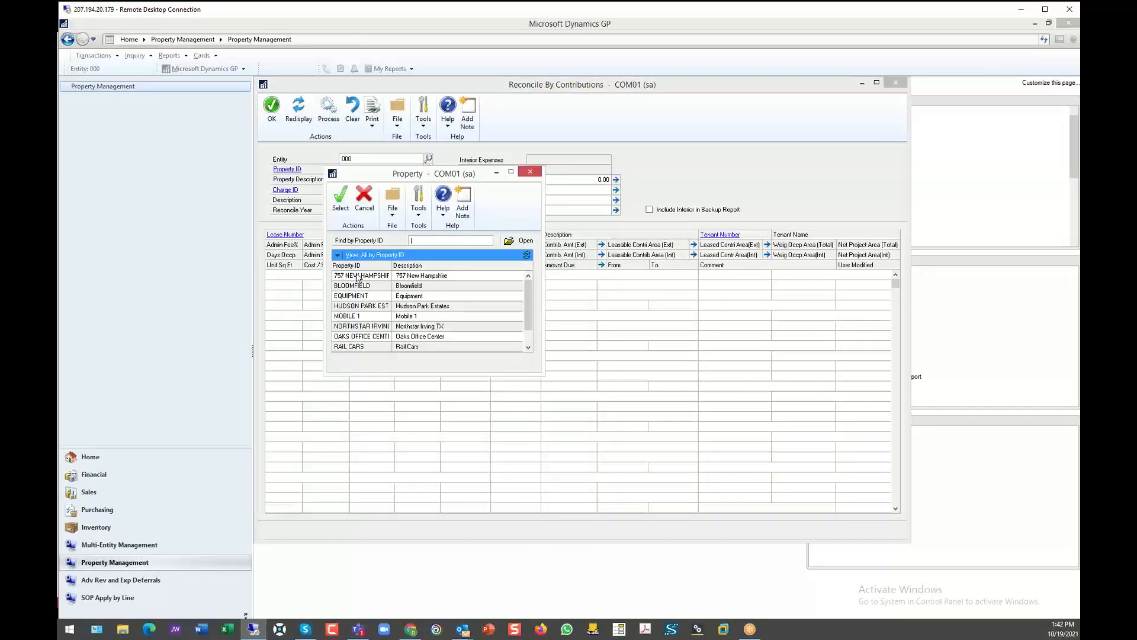
double_click(358, 276)
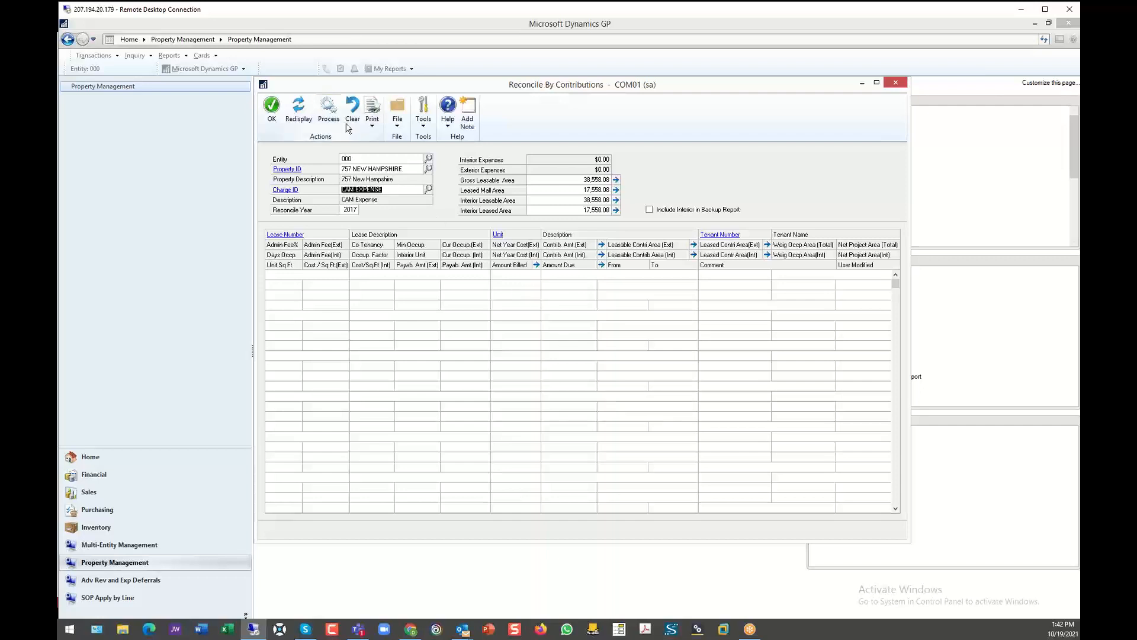
click(279, 111)
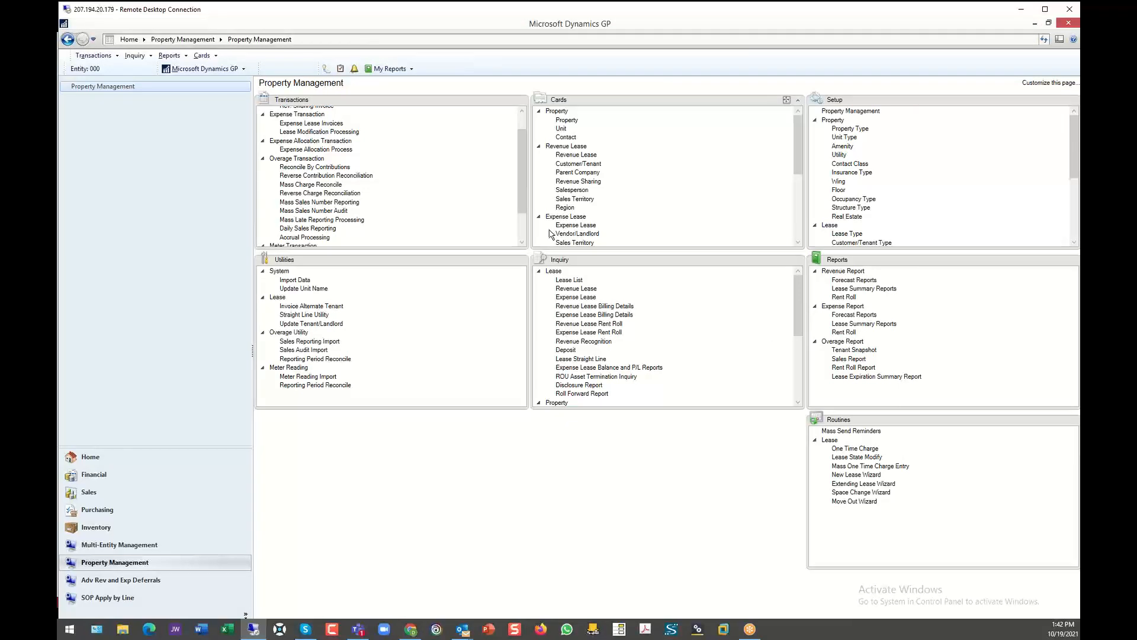
- Display the contribution reconciliation for property 757 NEW HAMPSHIRE with charge CAM and reconcile year 2018
click(328, 168)
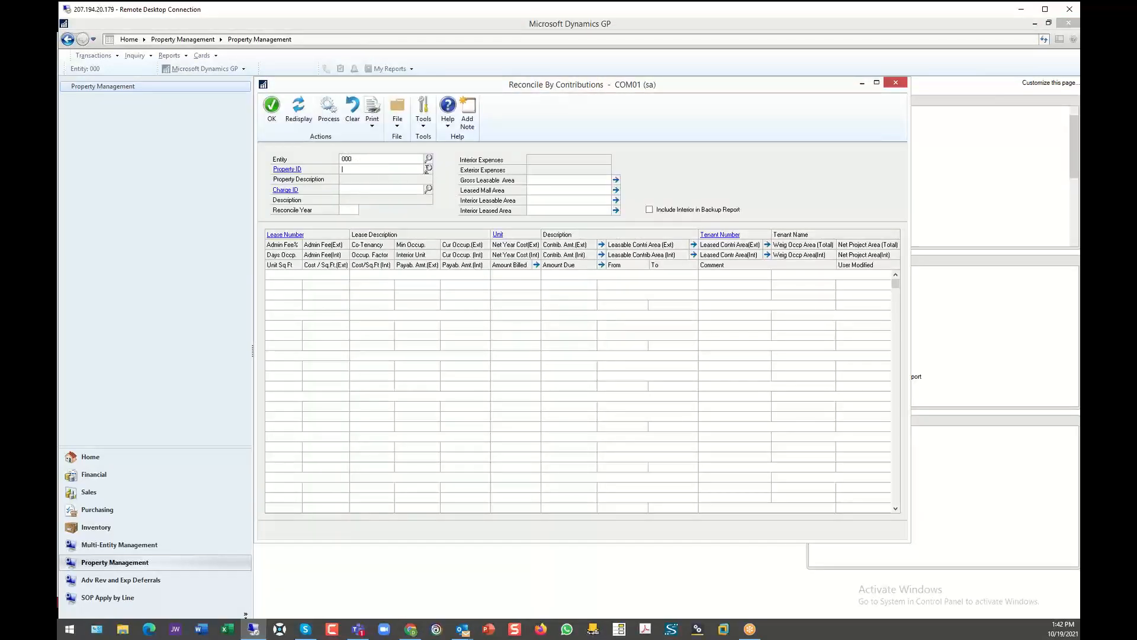
click(428, 168)
double_click(369, 277)
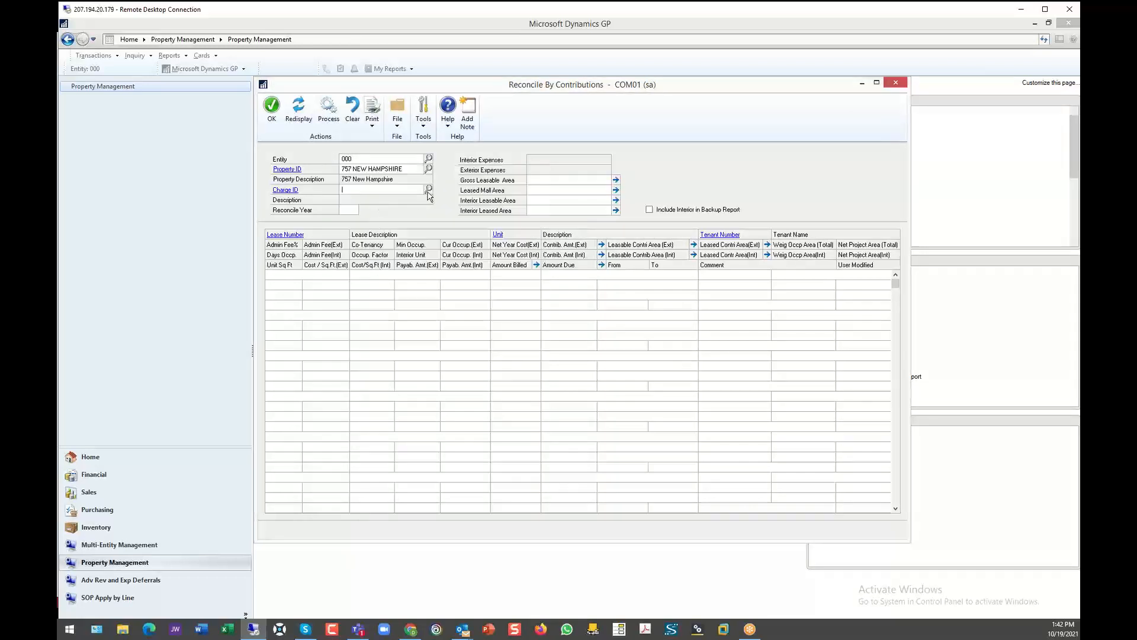
click(427, 191)
double_click(356, 296)
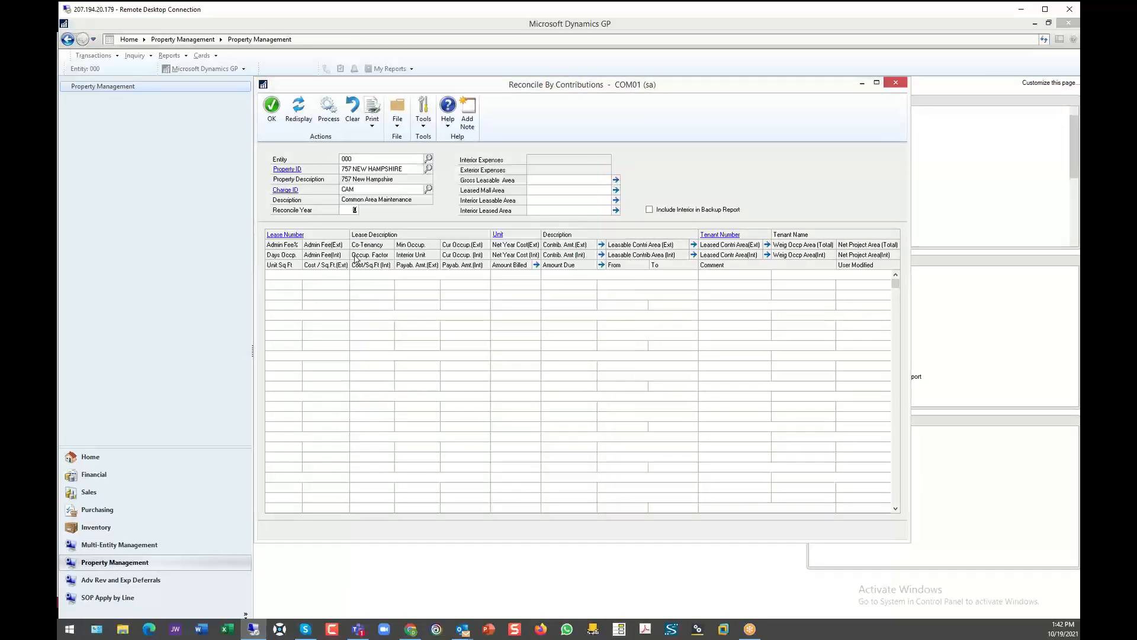
text(2018)
key(Tab)
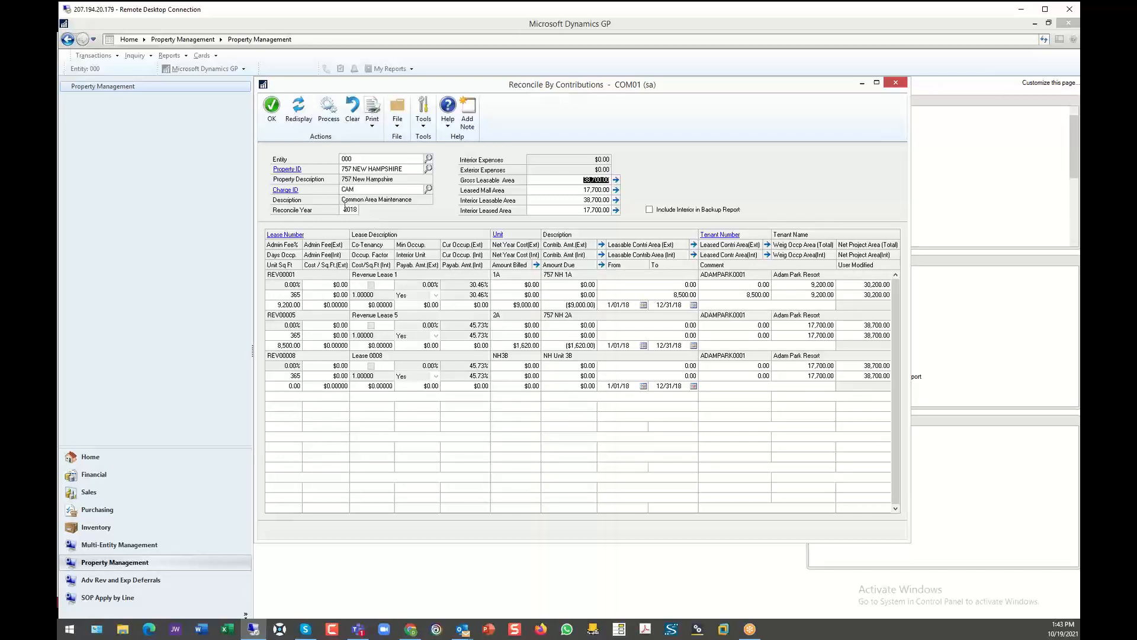
- Change the reconcile year to 2017, review the recalculated CAM contribution lines and close the reconciliation
click(363, 209)
text(2017)
key(Tab)
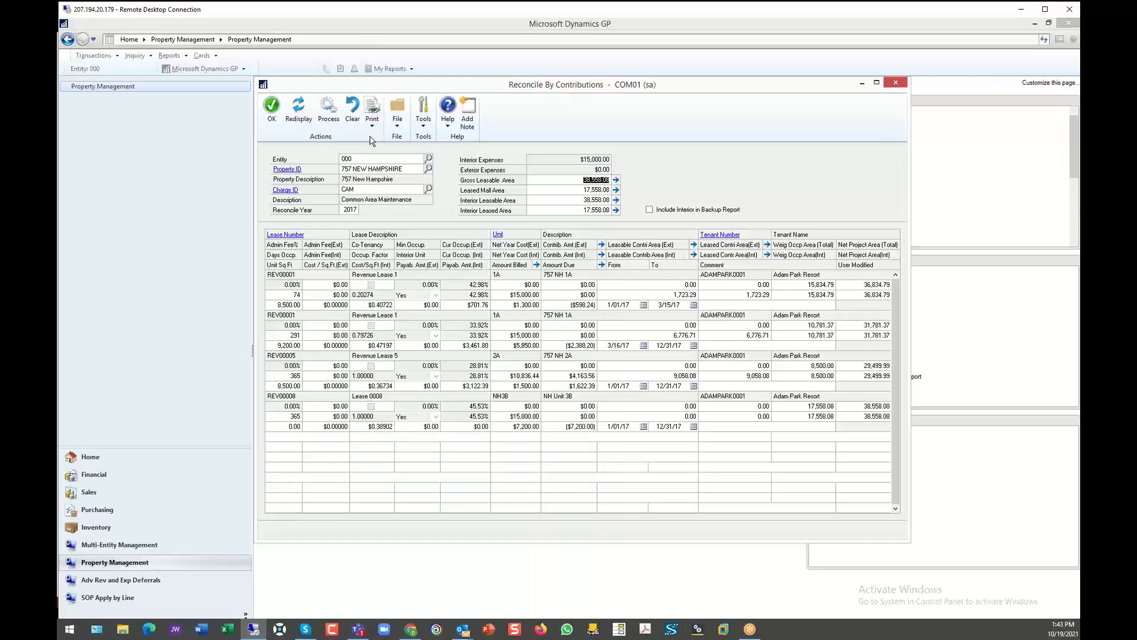
click(271, 105)
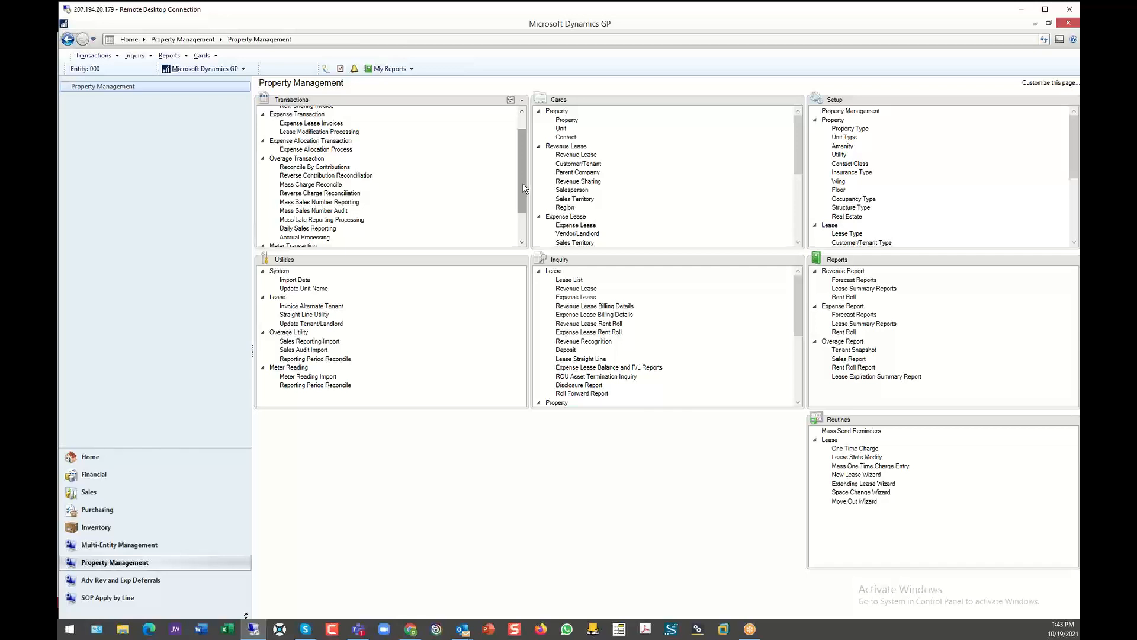
- Bring up the last revenue lease record, REV00018, and examine the origin options for its equipment lines
drag(523, 187, 520, 186)
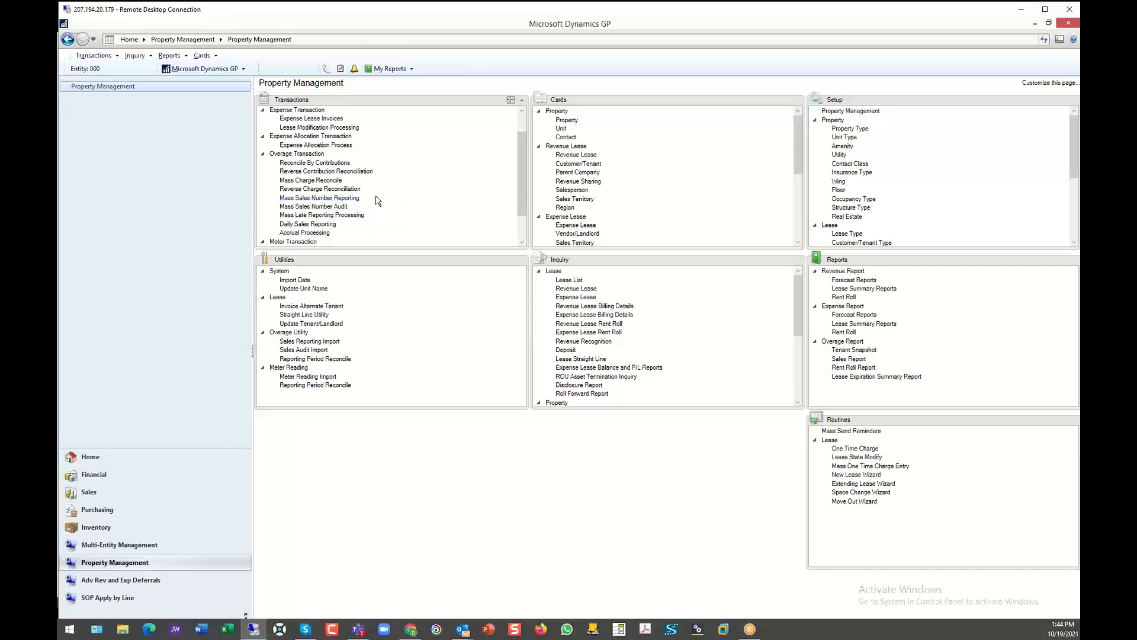
drag(520, 155, 527, 208)
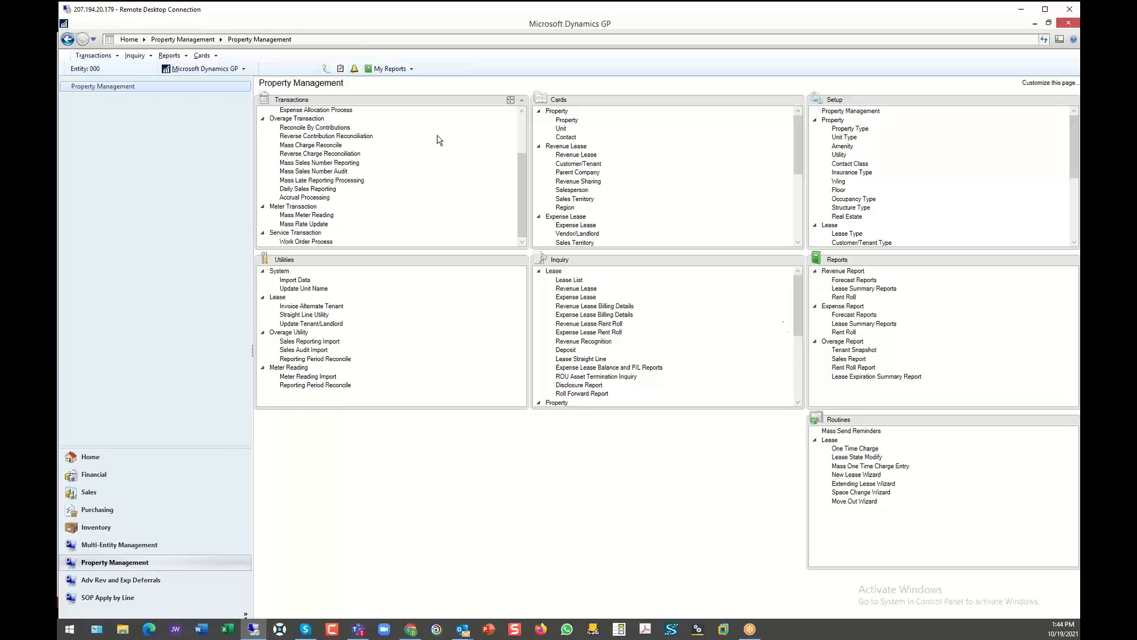
click(580, 155)
click(305, 482)
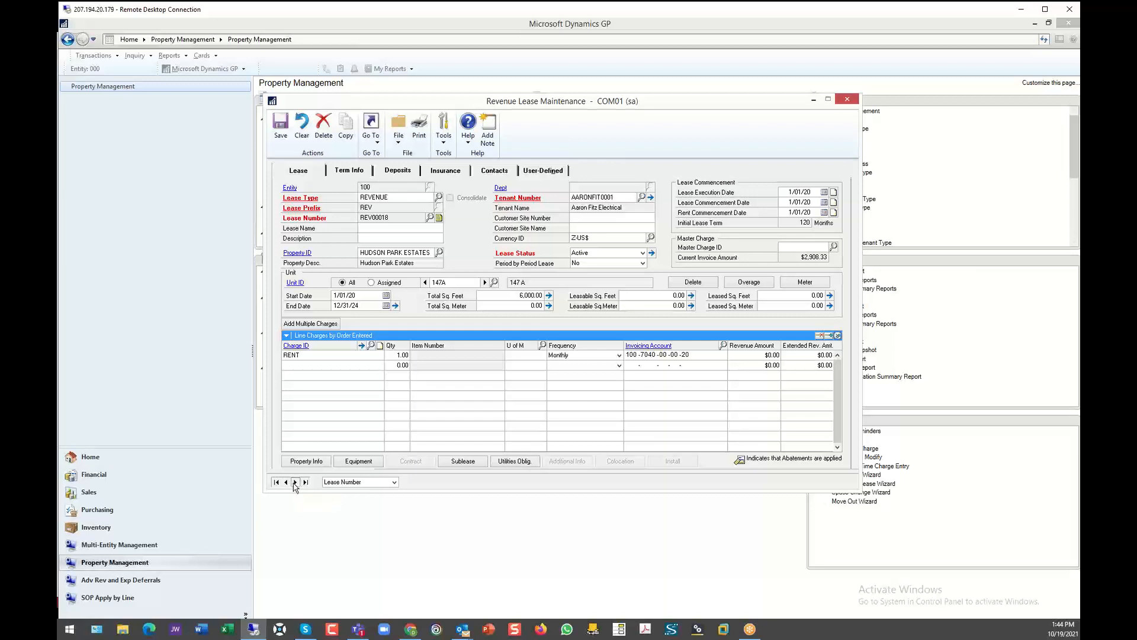
click(359, 461)
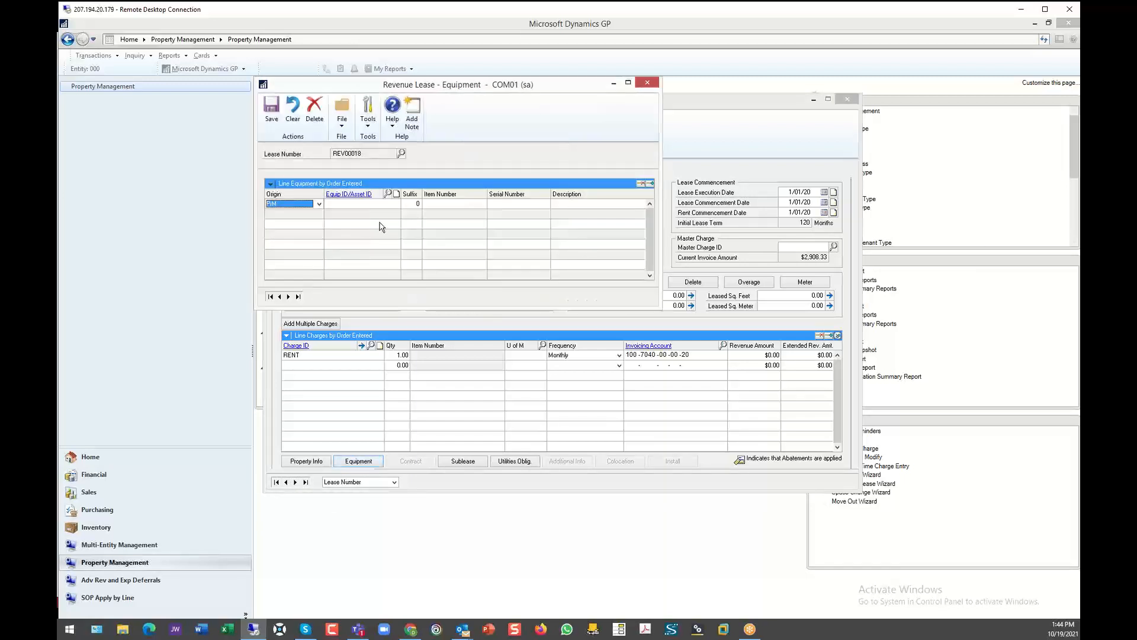
click(318, 204)
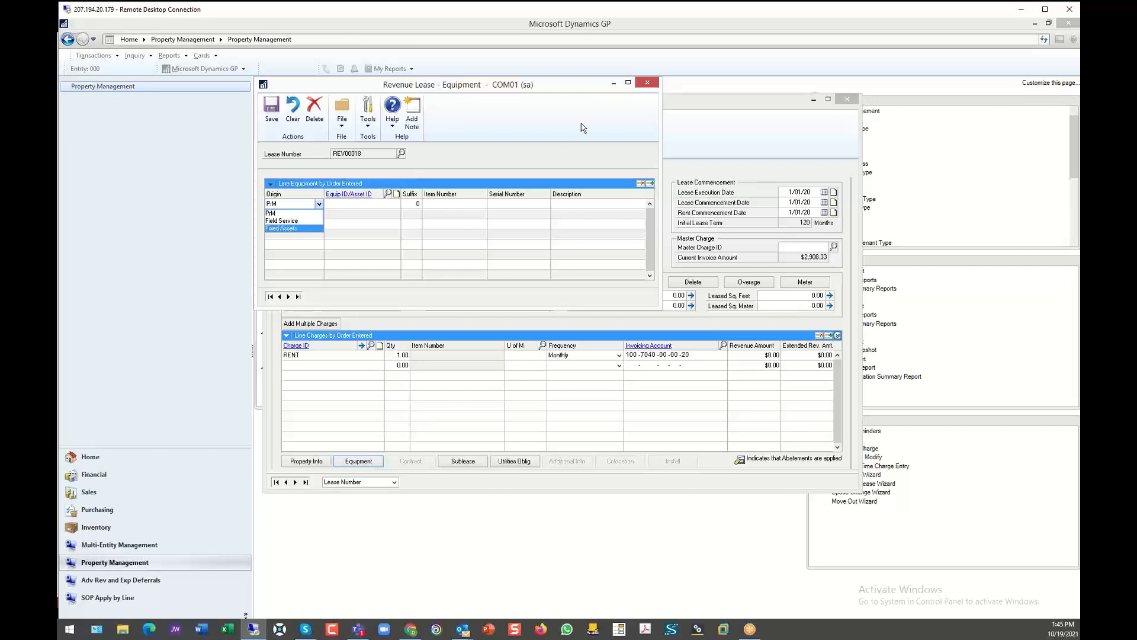
click(647, 86)
click(646, 86)
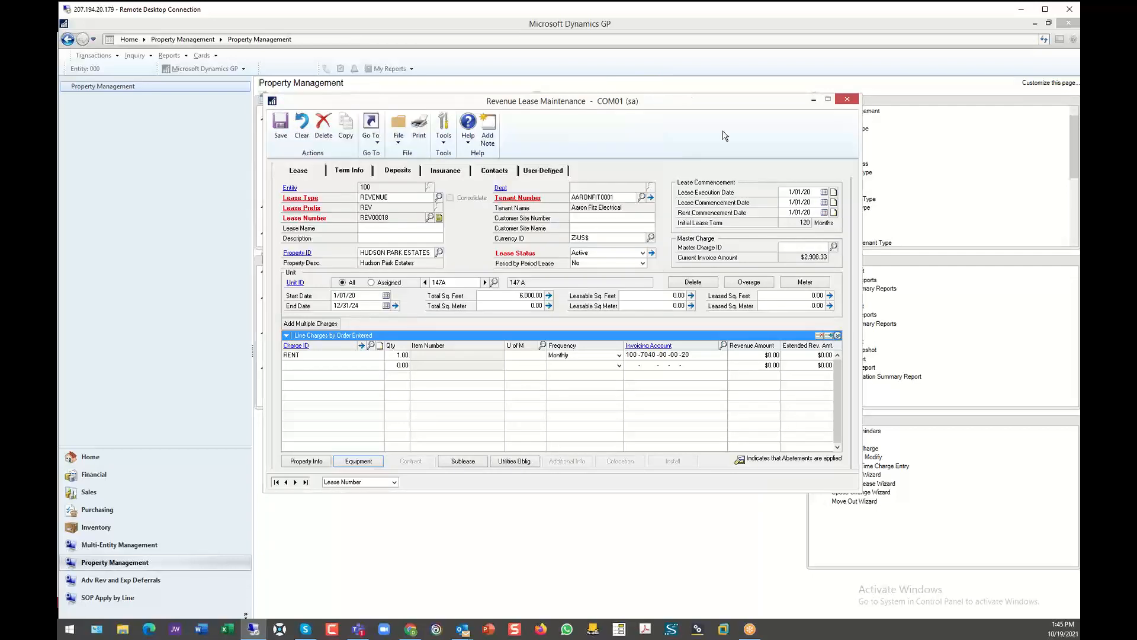
- Examine the equipment assigned to unit 147A of the lease, and close the unit and revenue lease records
click(296, 282)
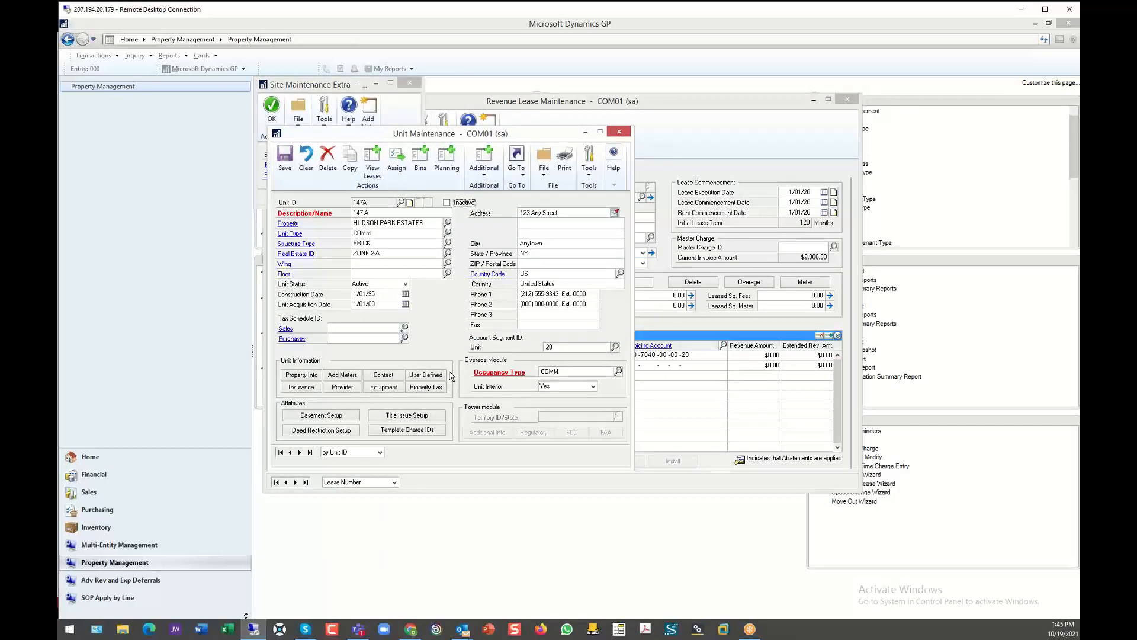
click(382, 388)
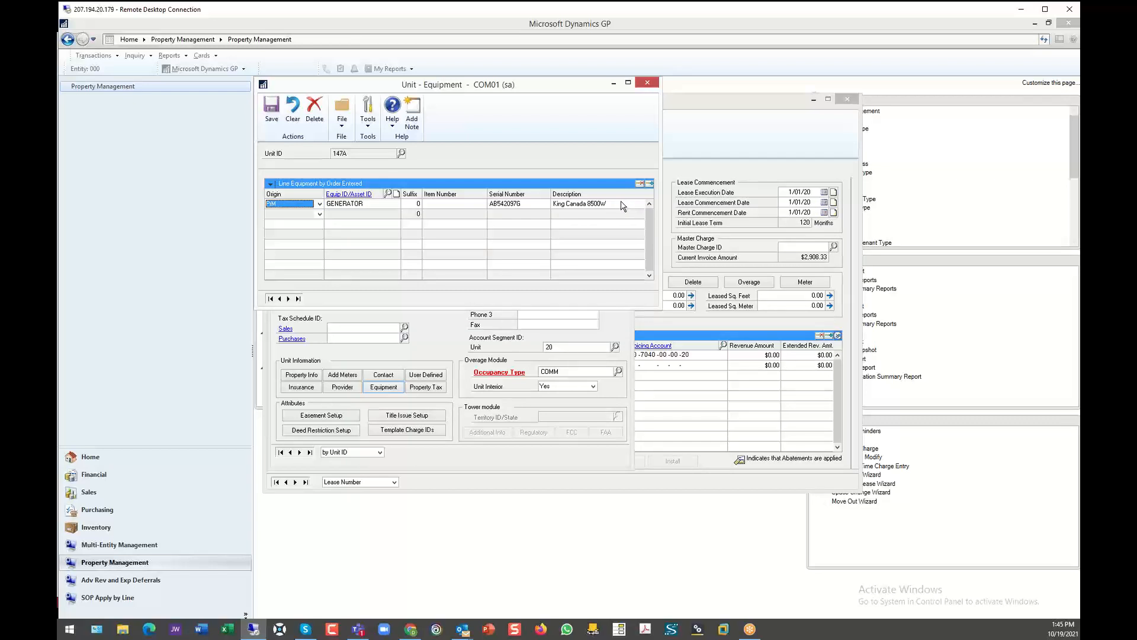
click(647, 85)
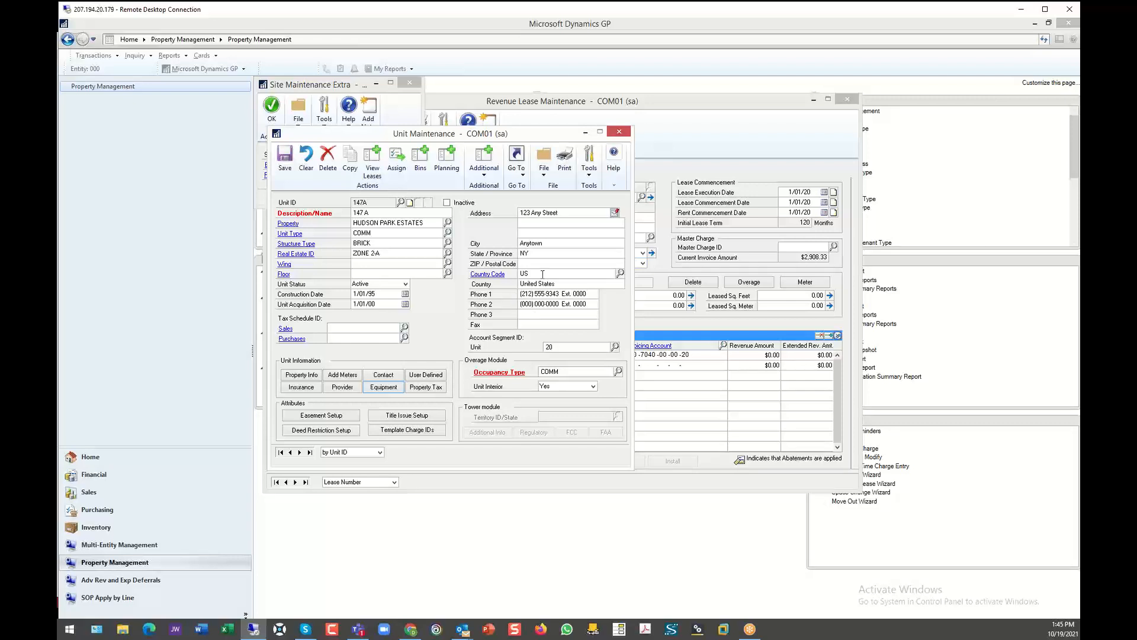
click(619, 131)
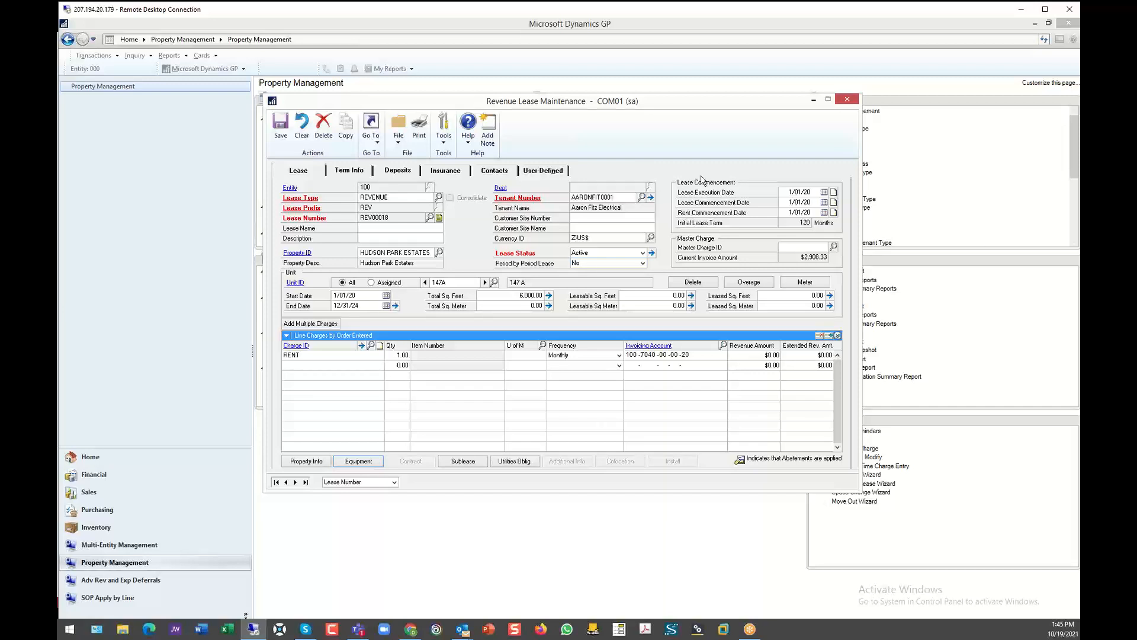
click(847, 99)
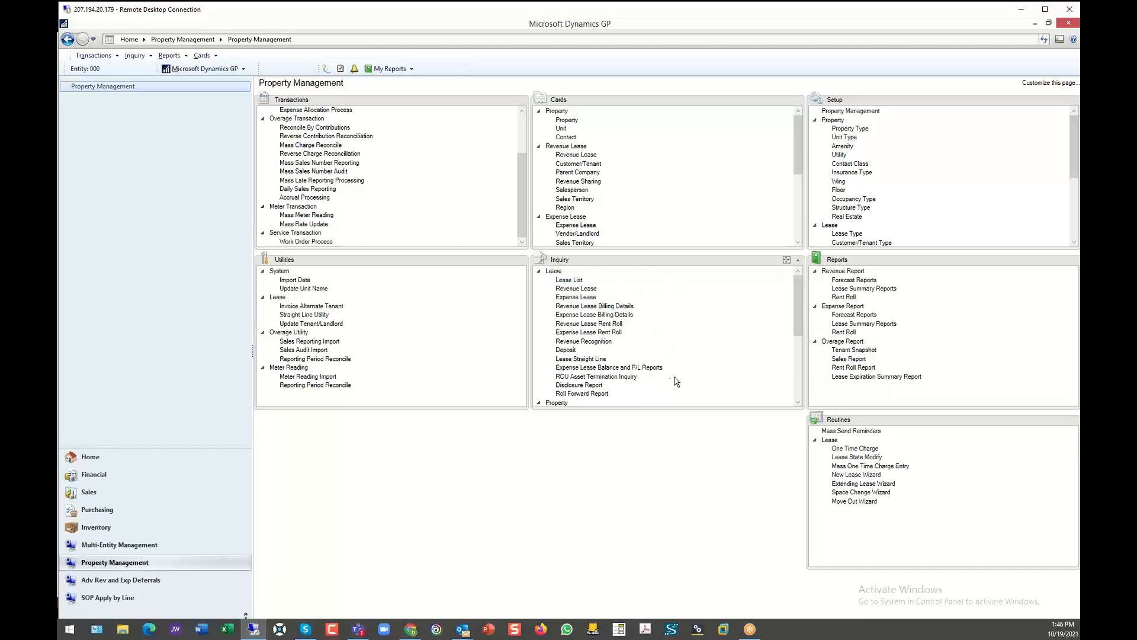
- Open the Disclosure Report inquiry and include entities 000, 100, 200 and 300
click(578, 386)
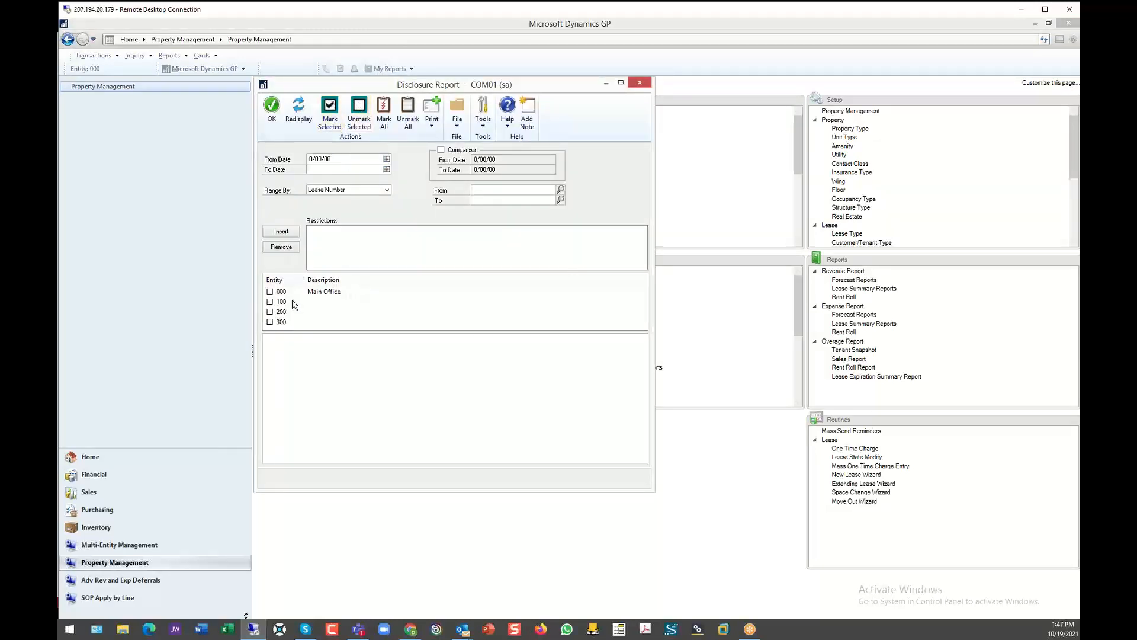
click(270, 292)
click(270, 302)
click(270, 312)
click(270, 322)
click(302, 119)
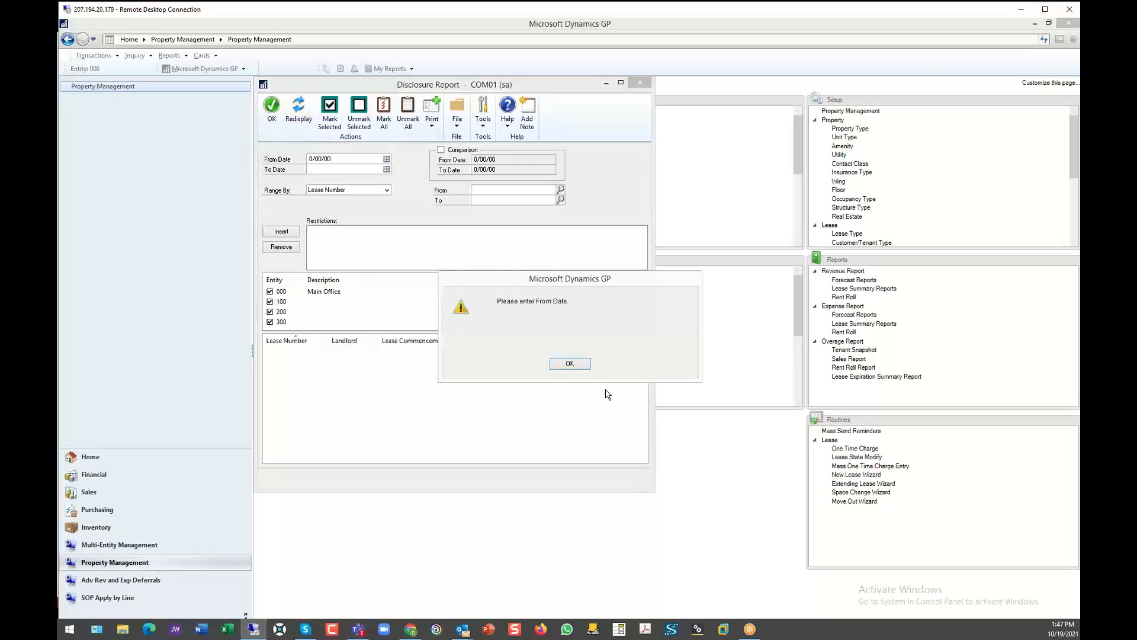
click(576, 365)
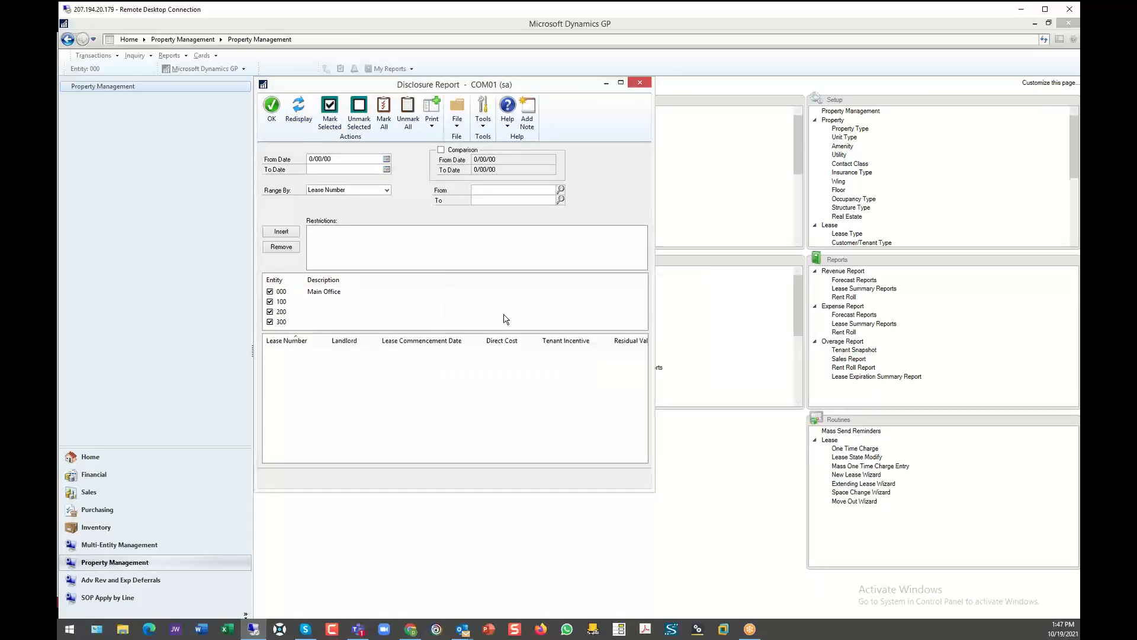
- Set the disclosure report's From Date and To Date to 1/01/21 and redisplay the lease list
click(342, 159)
text(12)
key(BackSpace)
key(BackSpace)
text(0101020)
key(Tab)
click(298, 121)
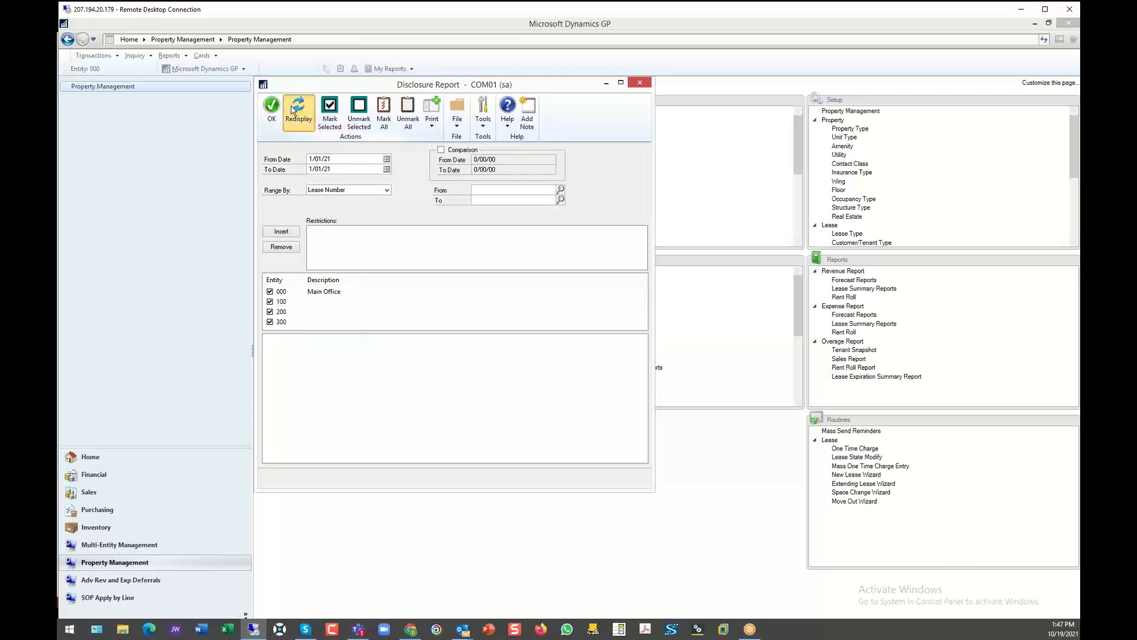
- Set the disclosure report's To Date to 12/31/21, redisplay the lease list and close the Disclosure Report
click(344, 170)
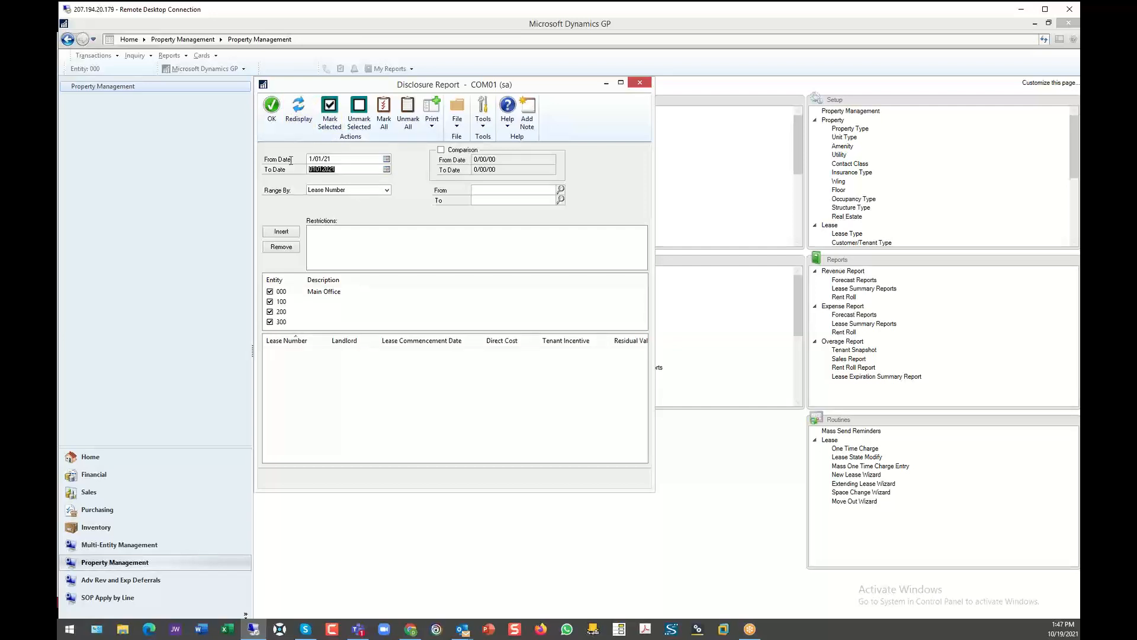
text(1231)
text(2021)
click(304, 114)
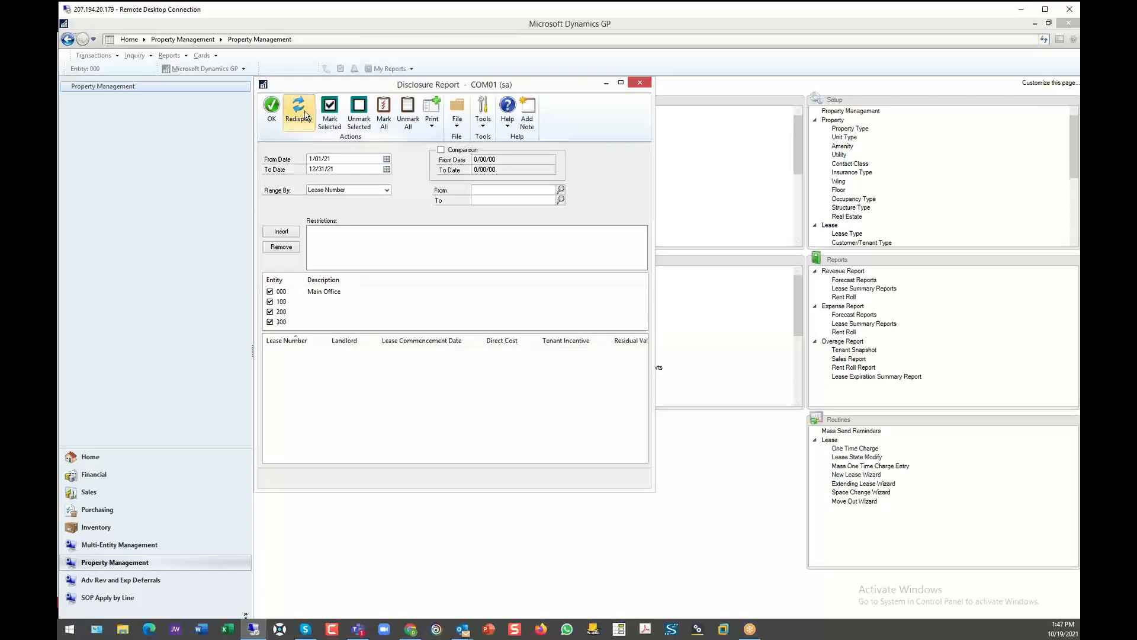
click(640, 82)
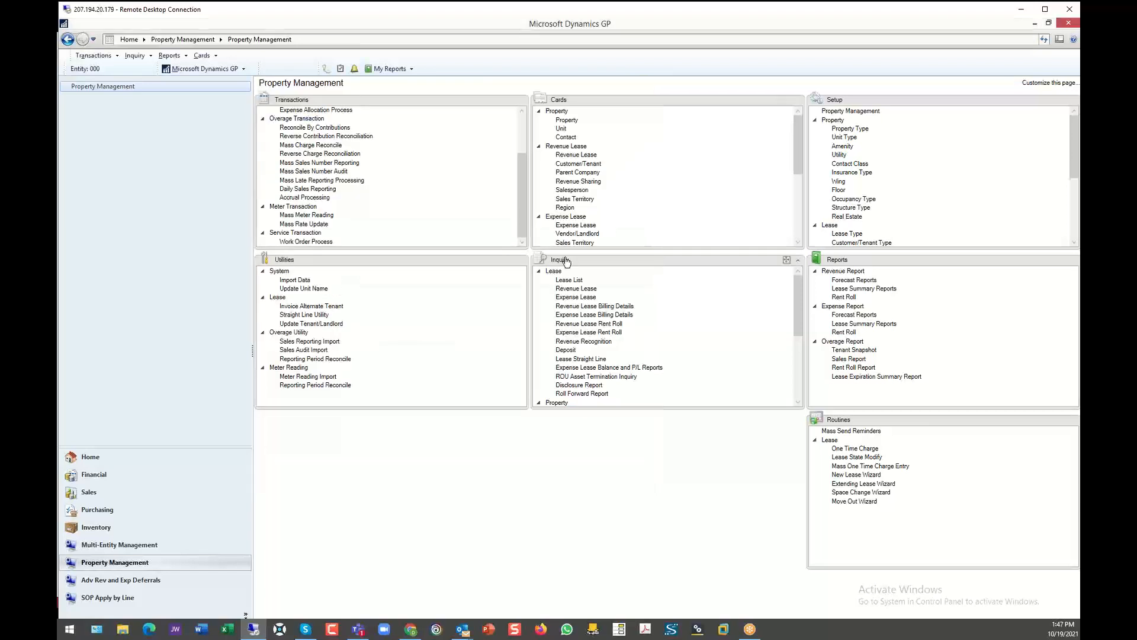
- Bring up the ROU Asset Termination Inquiry, restrict it to Charge ID from CAM to CAM and redisplay the list
click(579, 376)
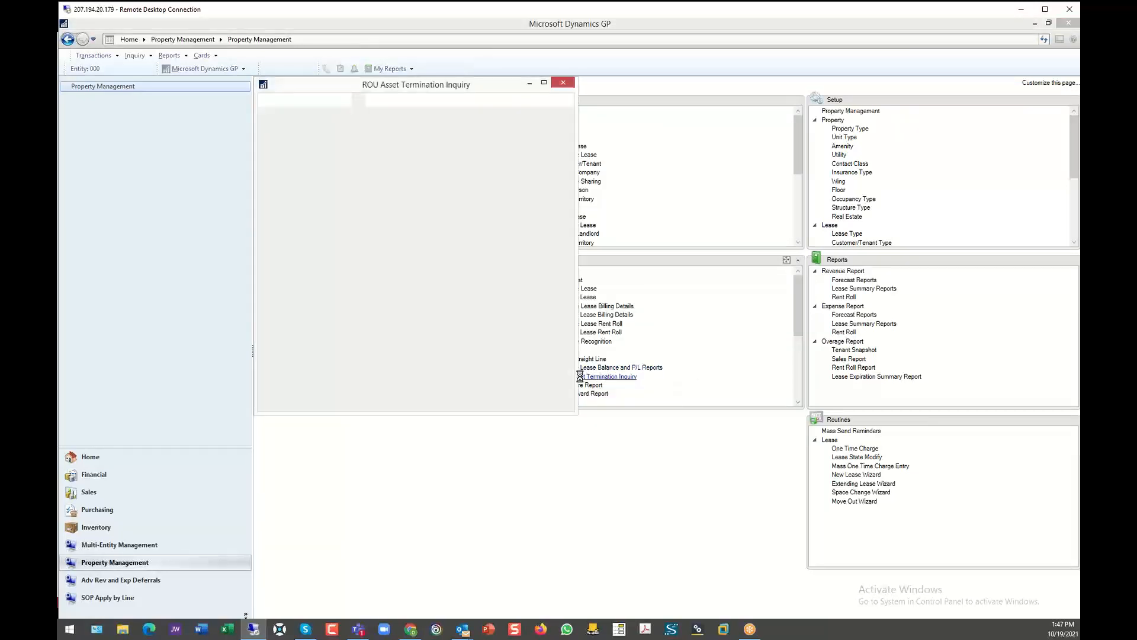
click(385, 154)
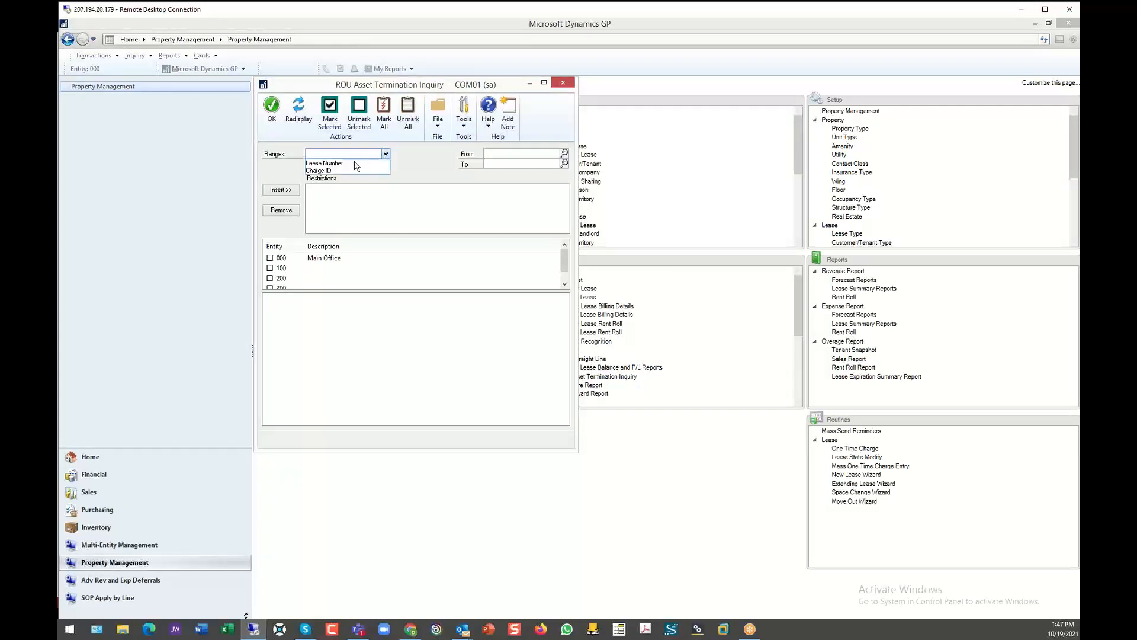
click(348, 171)
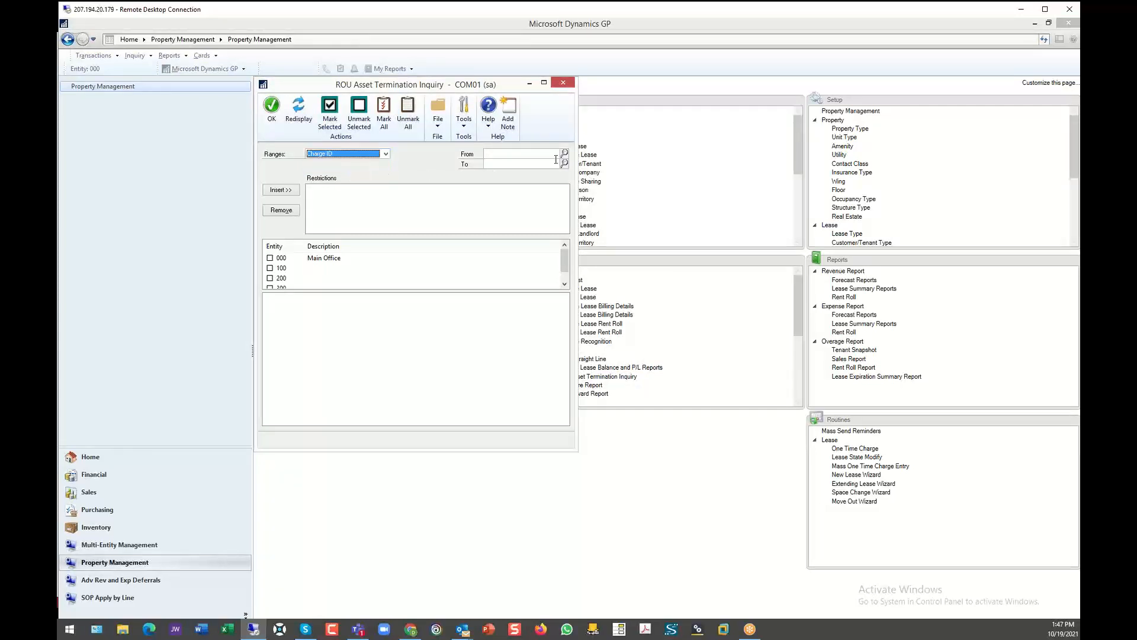
click(565, 153)
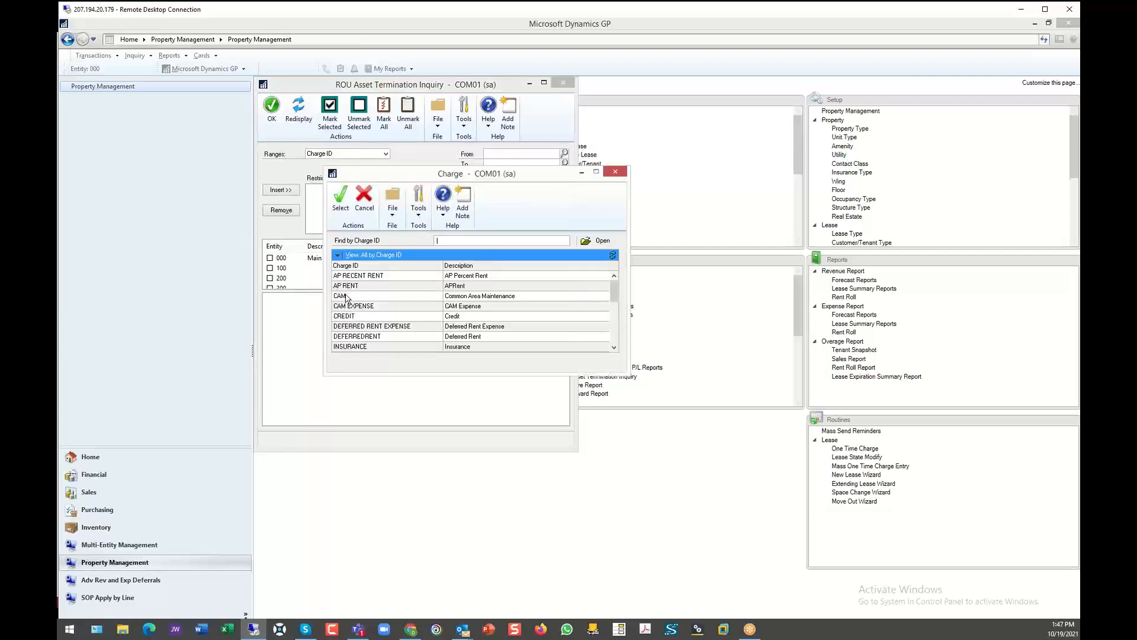
double_click(350, 296)
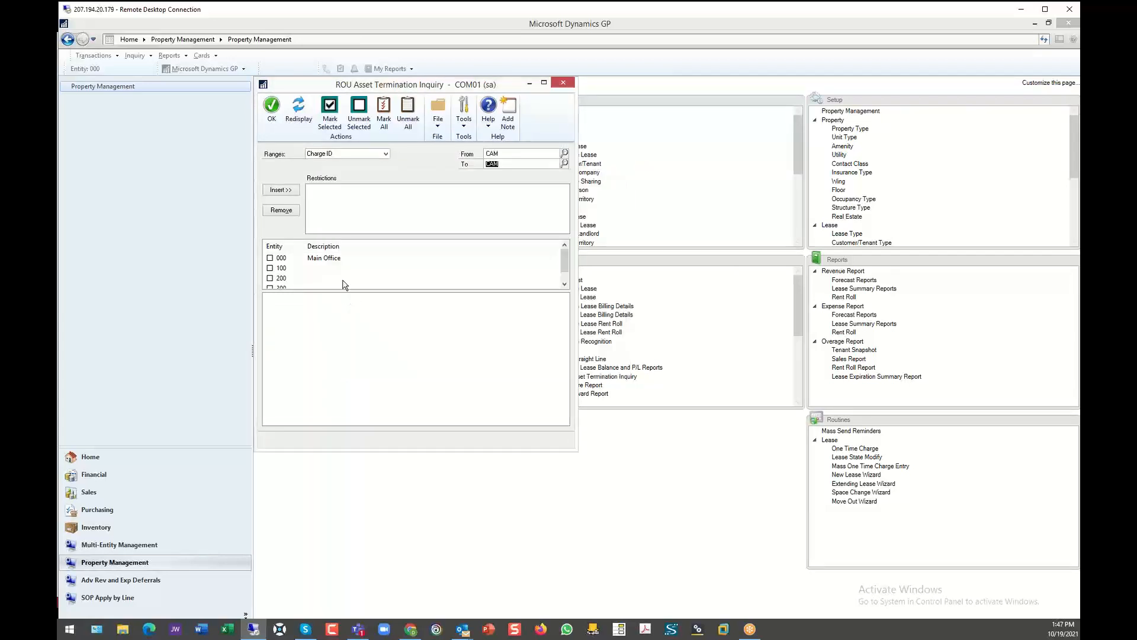
click(281, 190)
click(298, 112)
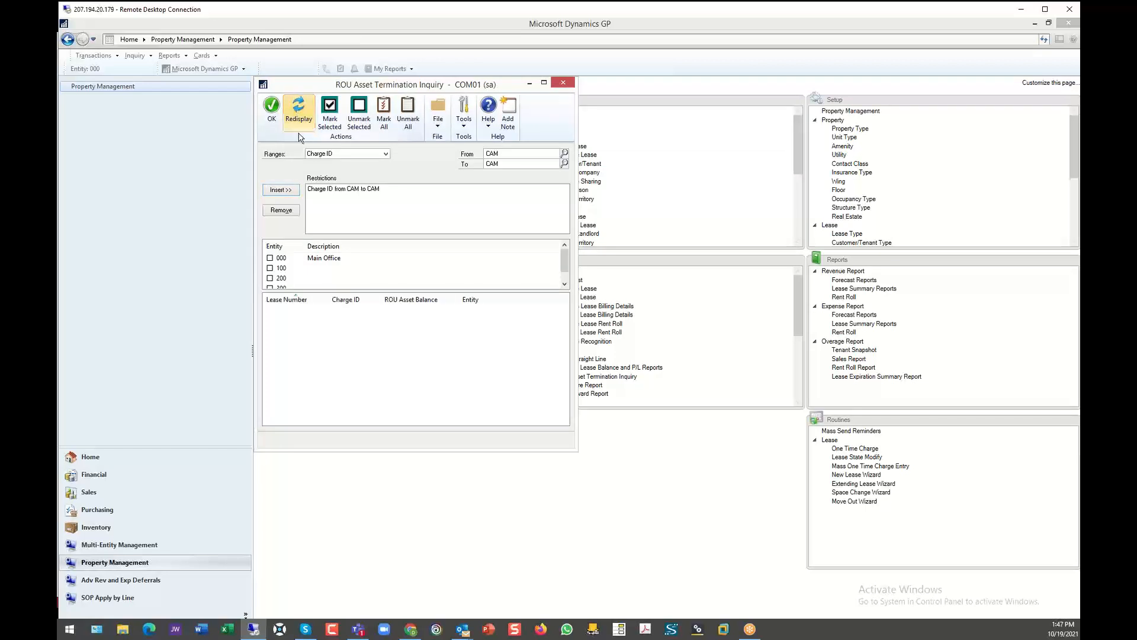
- Include entities 000, 100, 200 and 300 in the termination inquiry, redisplay the results and close it
click(270, 258)
click(270, 268)
click(270, 277)
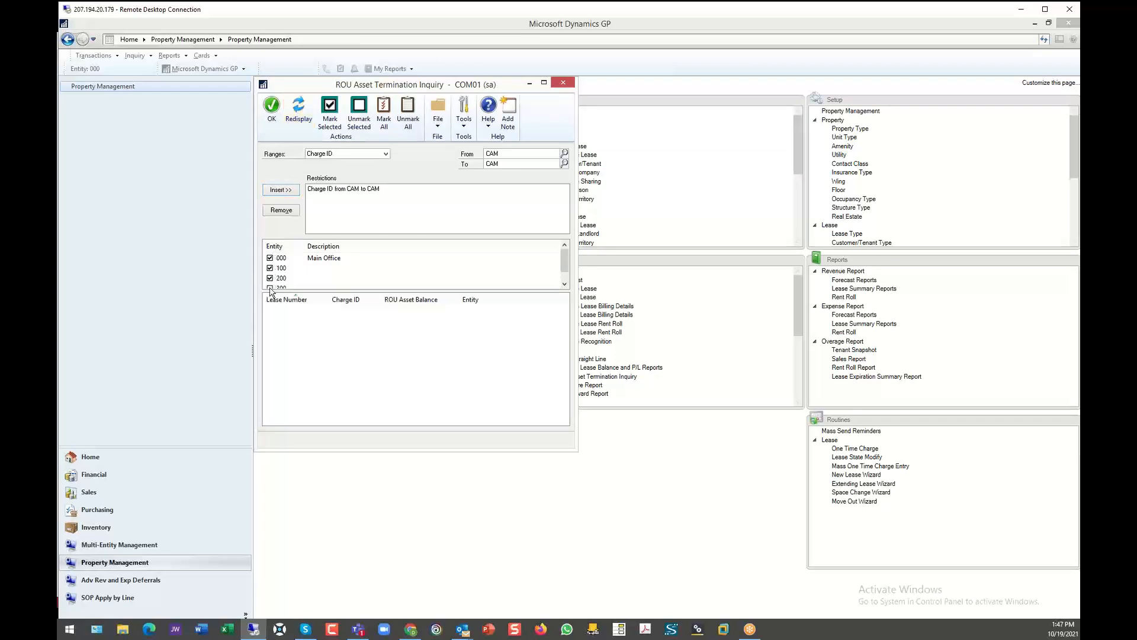
click(270, 288)
click(300, 112)
click(562, 82)
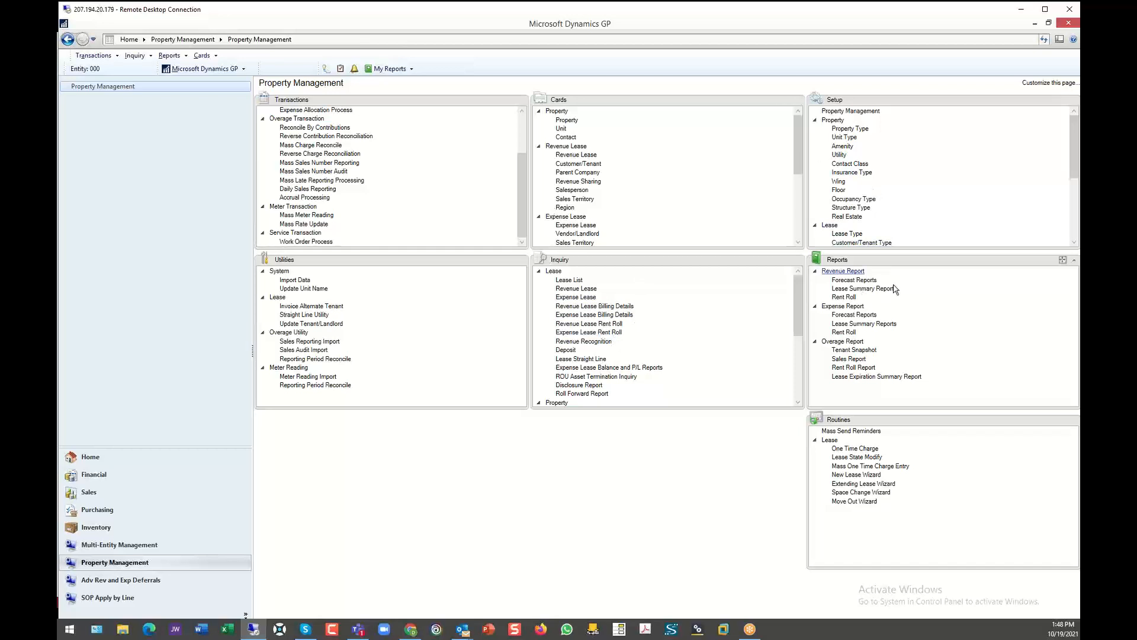
- Bring up the revenue Forecast Reports, load the saved DEMO report and print it to the screen
click(865, 279)
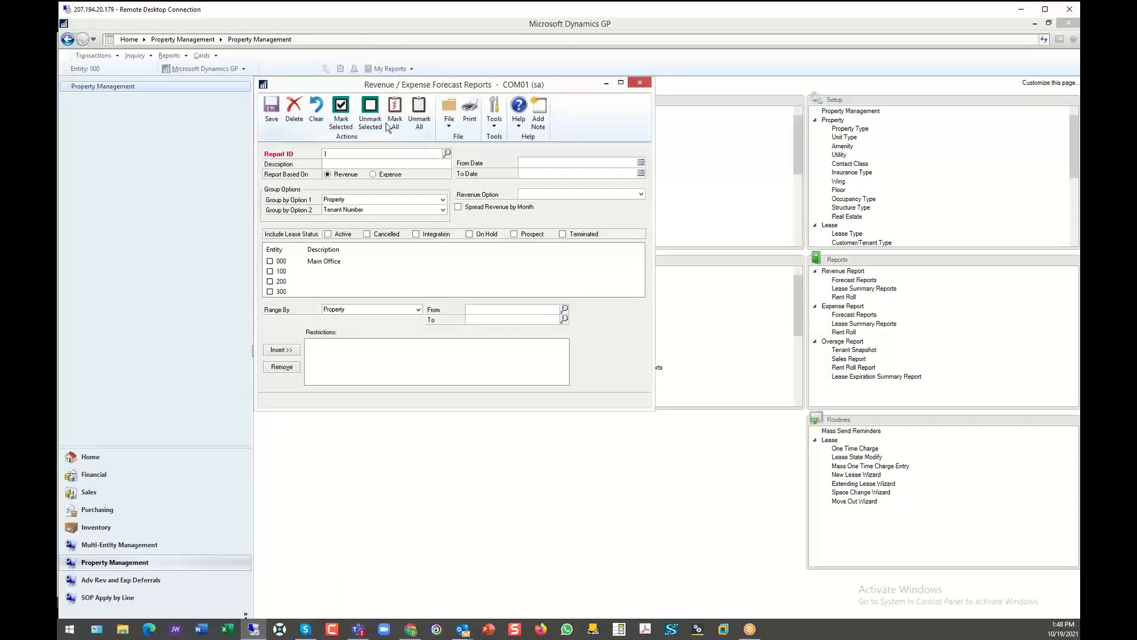
click(395, 116)
click(448, 154)
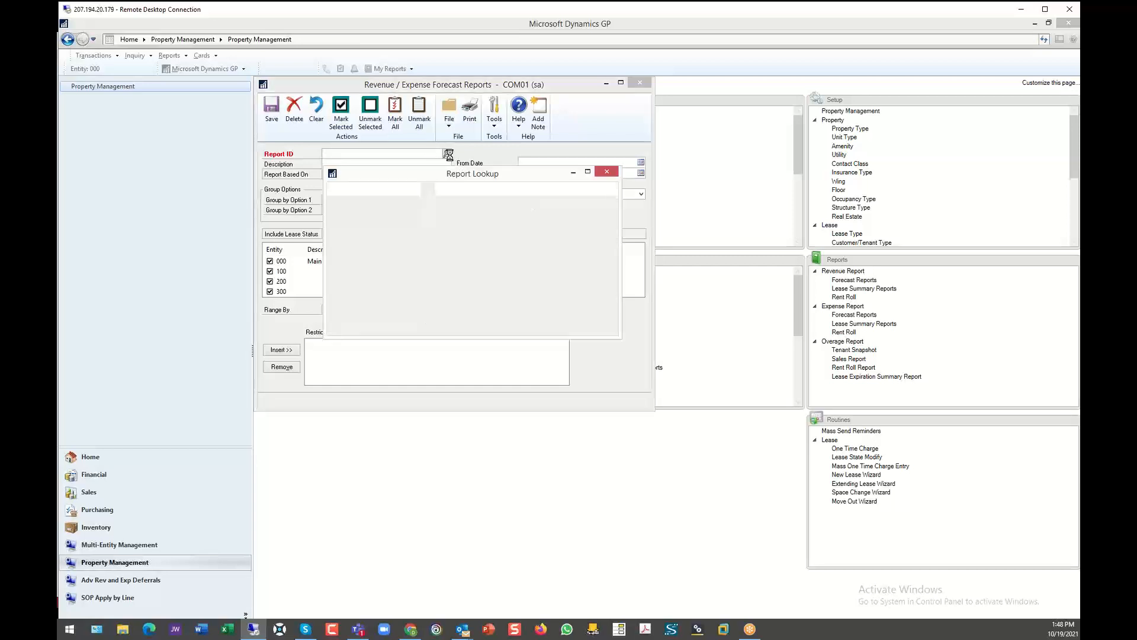
double_click(349, 277)
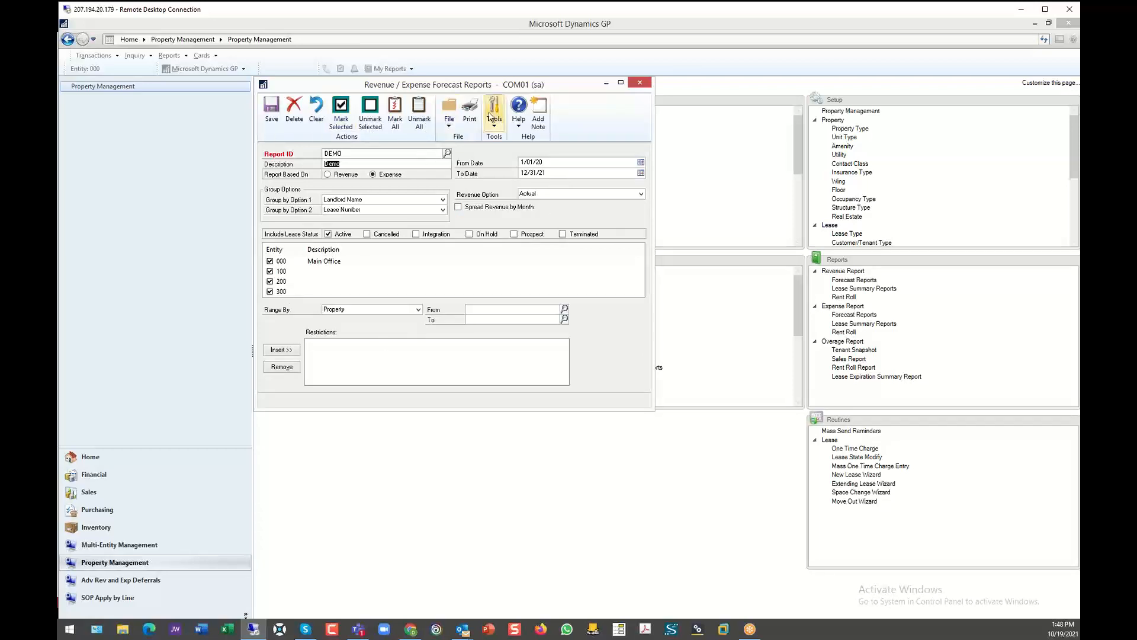
click(469, 109)
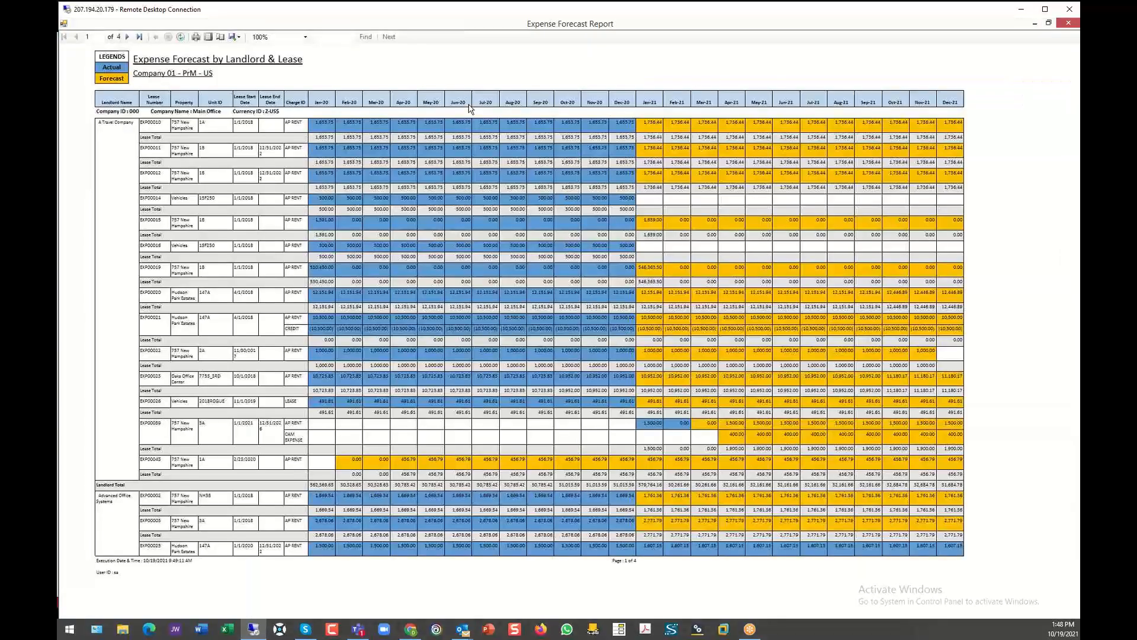
- Examine the expense forecast report at 150% zoom, and close both the report and the forecast setup
click(306, 38)
click(277, 80)
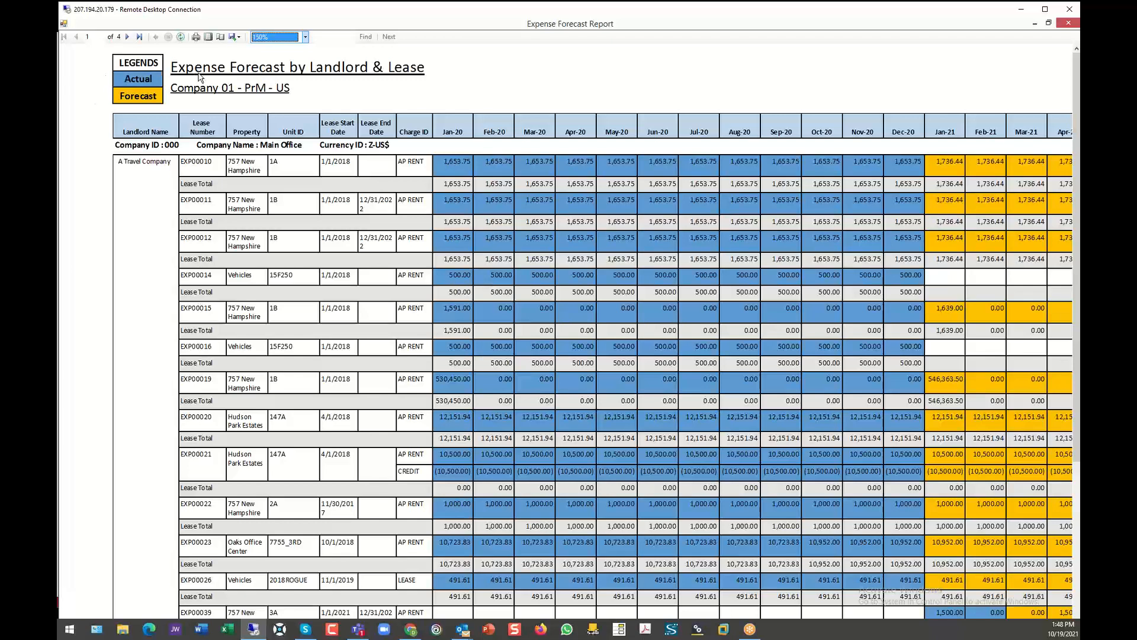
click(1068, 23)
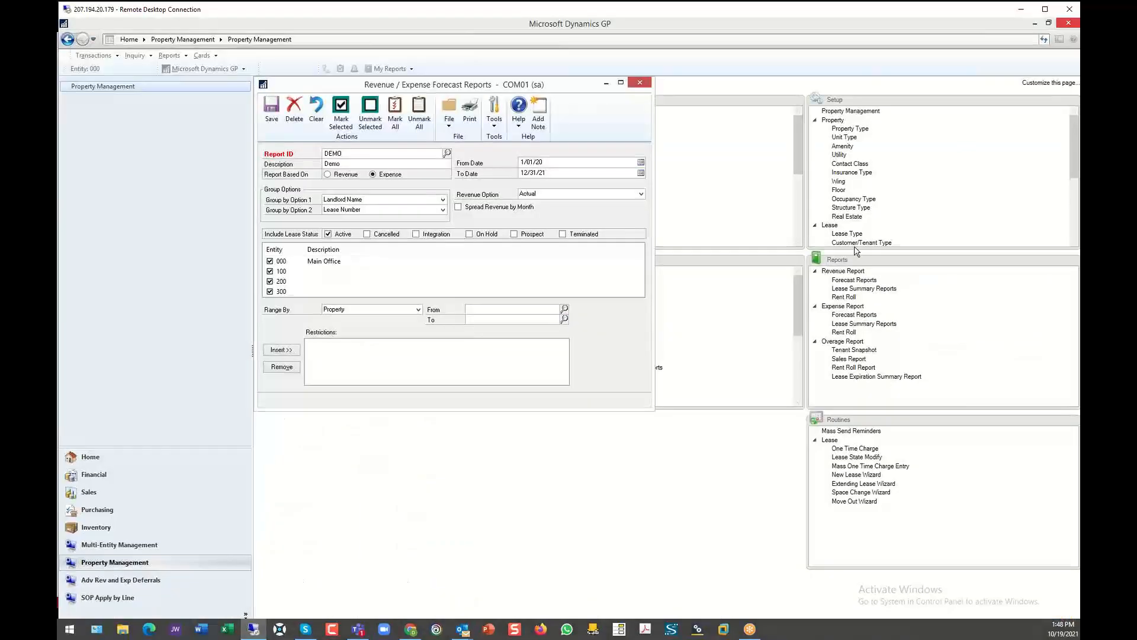
click(845, 335)
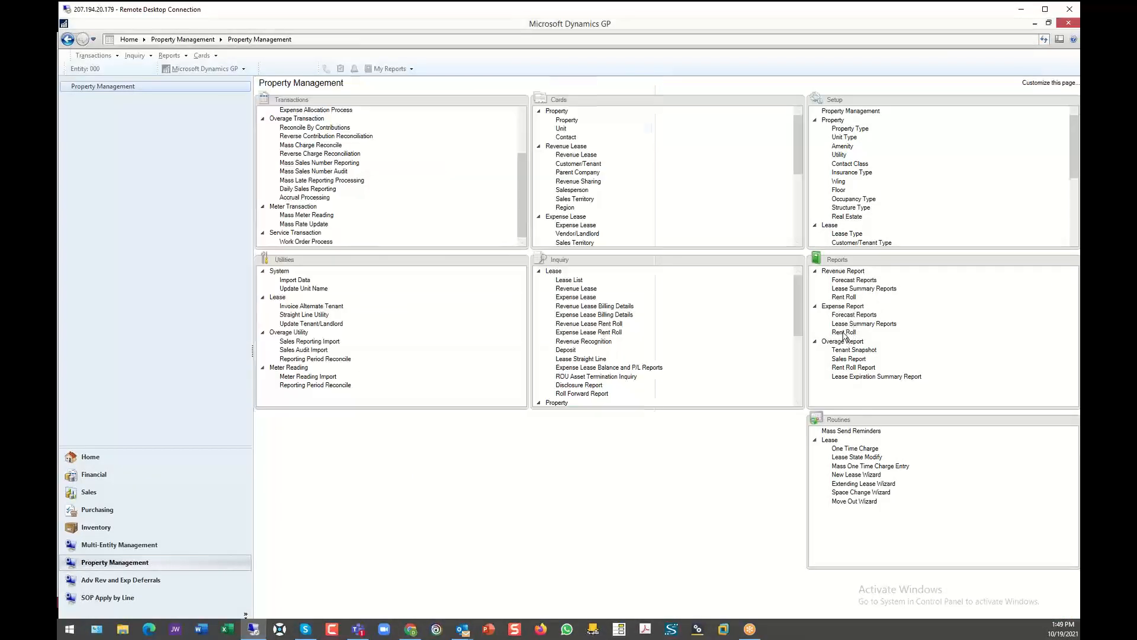
- Bring up the expense Rent Roll report, load the saved DEMO report and print it to the screen
click(842, 332)
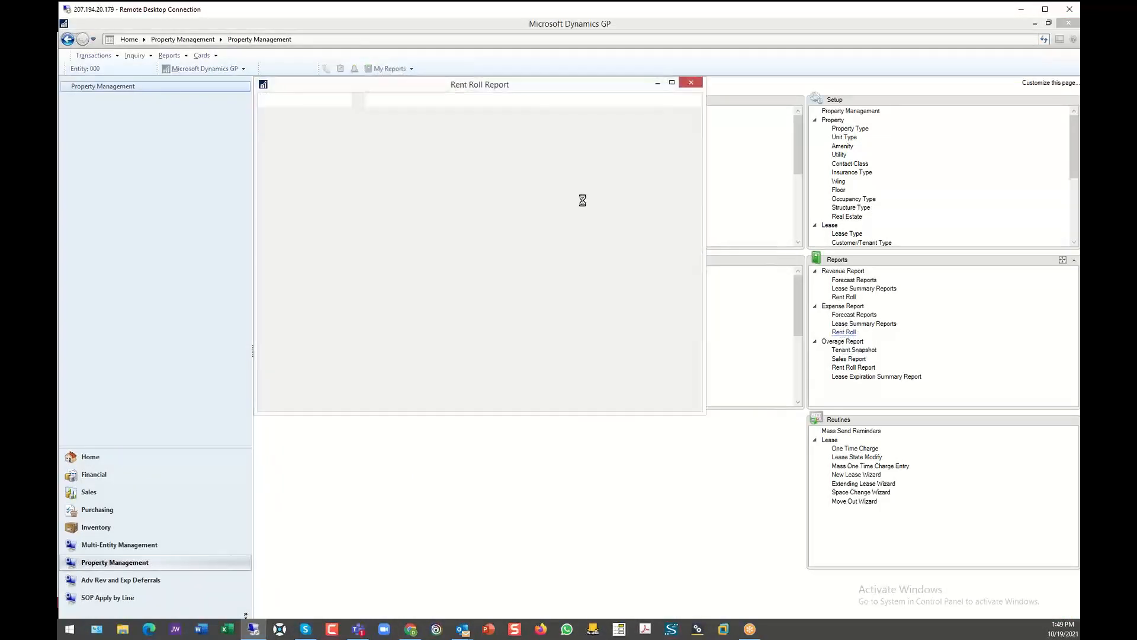
click(439, 154)
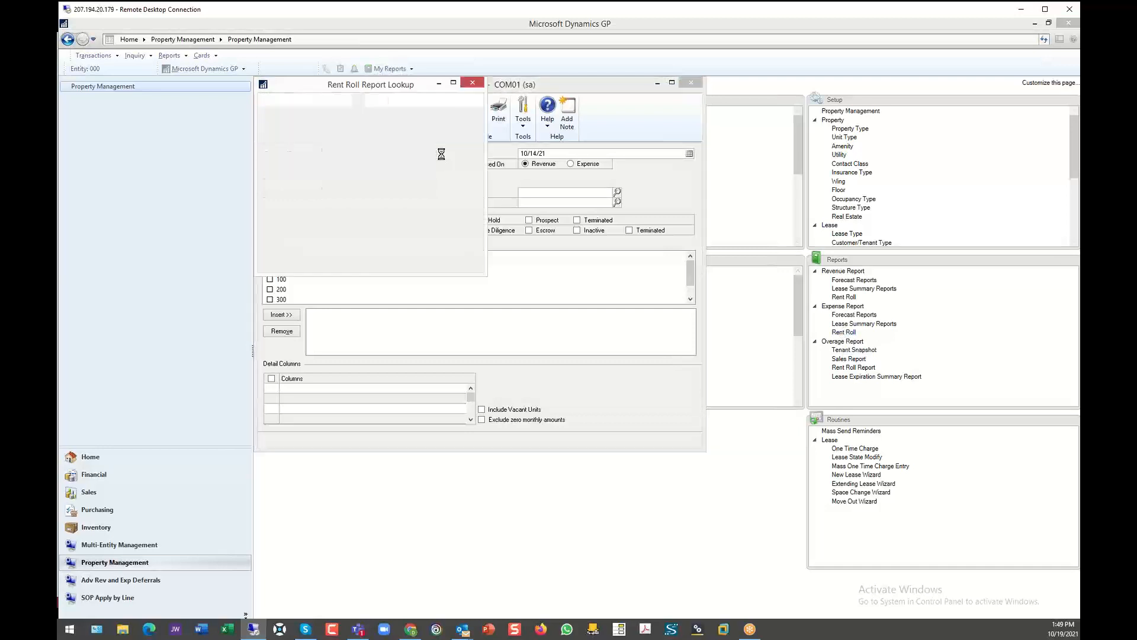
double_click(276, 199)
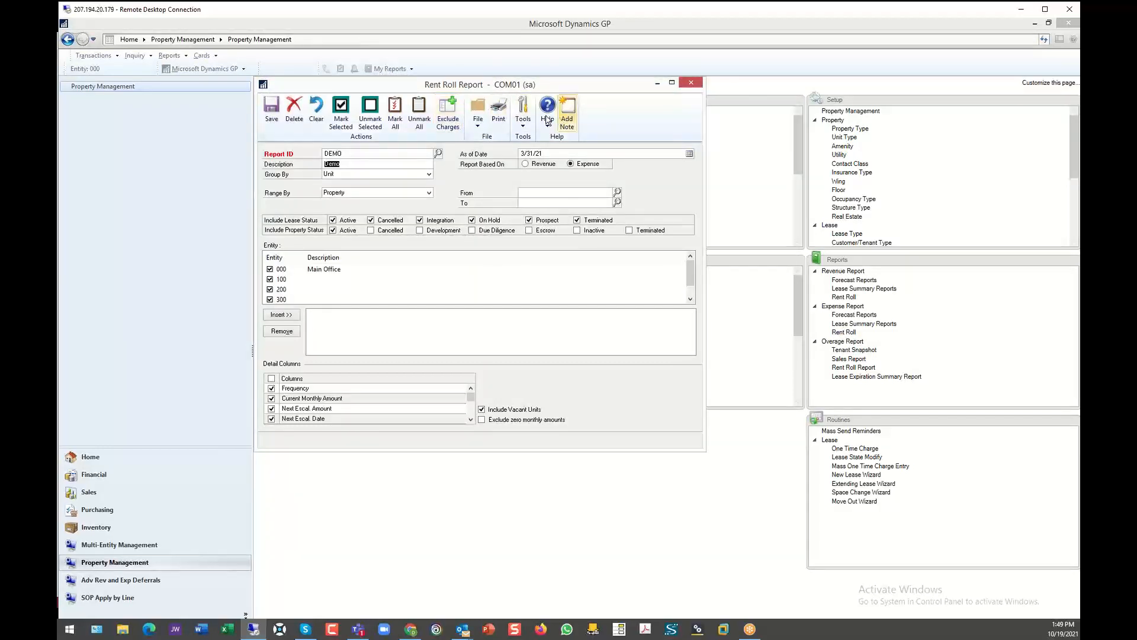
click(499, 113)
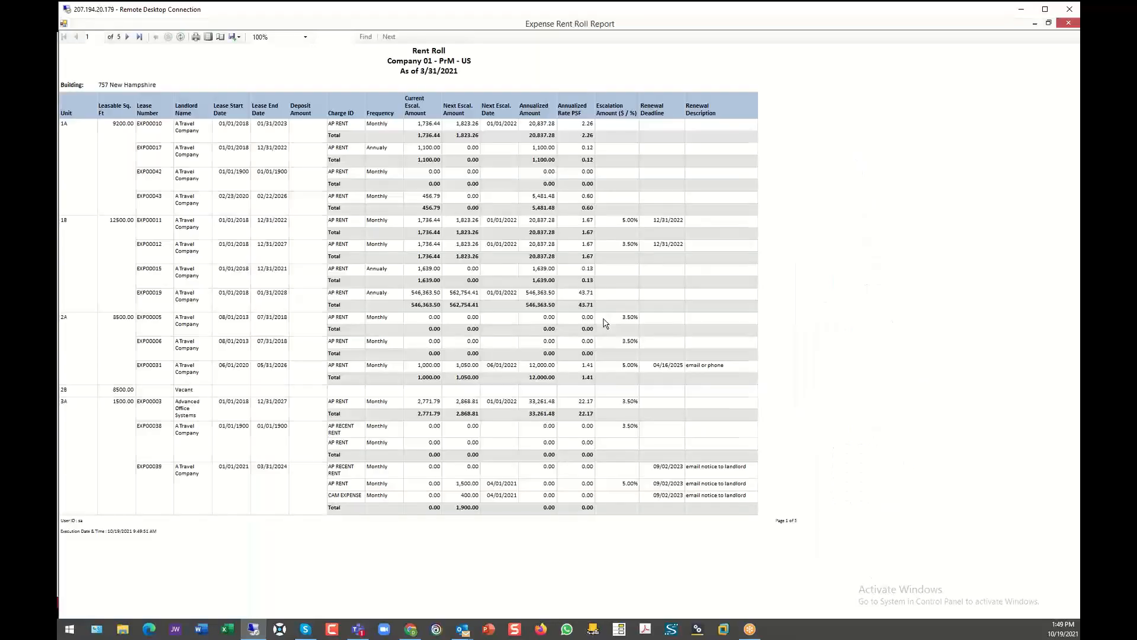
- Examine the units, charges and escalations on the rent roll report at 150% zoom
click(305, 37)
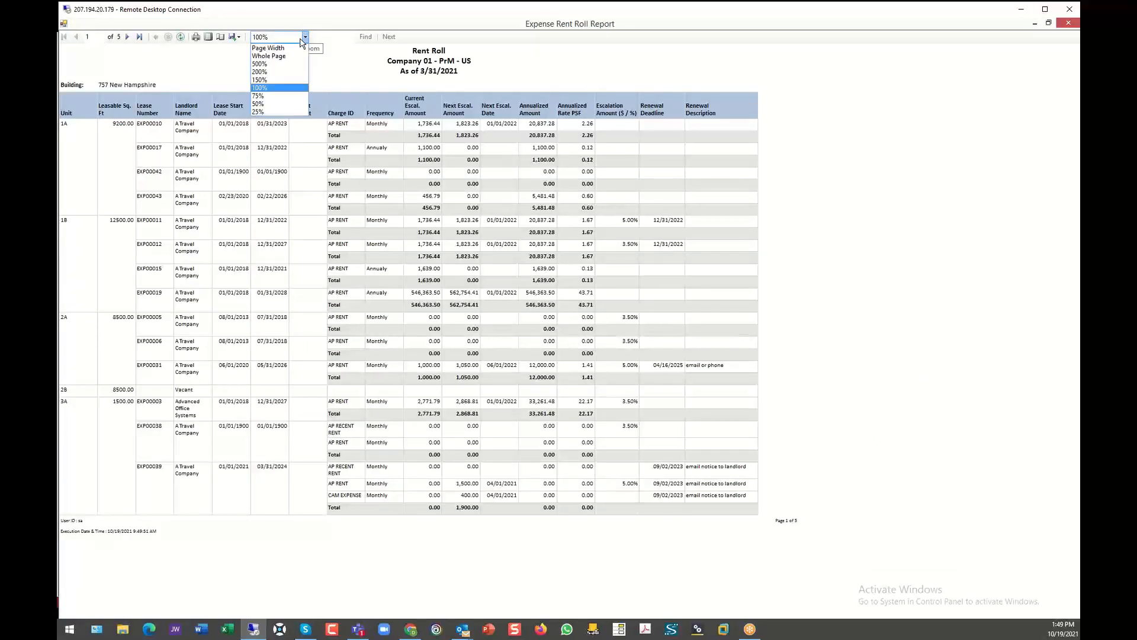
click(269, 81)
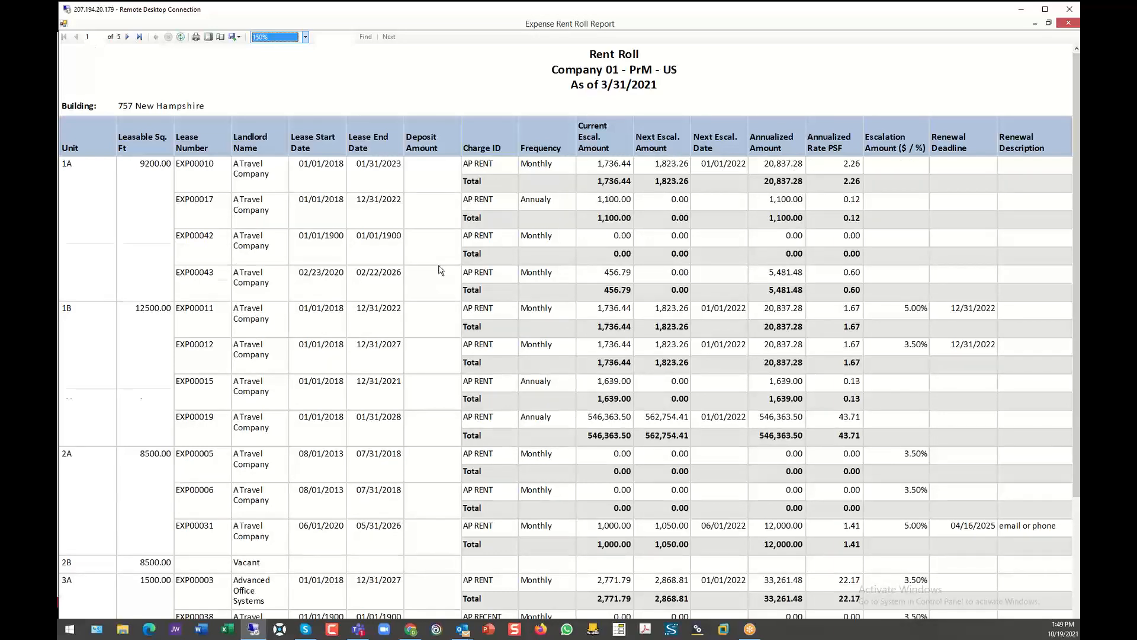
scroll(442, 271, down, 3)
scroll(441, 271, up, 3)
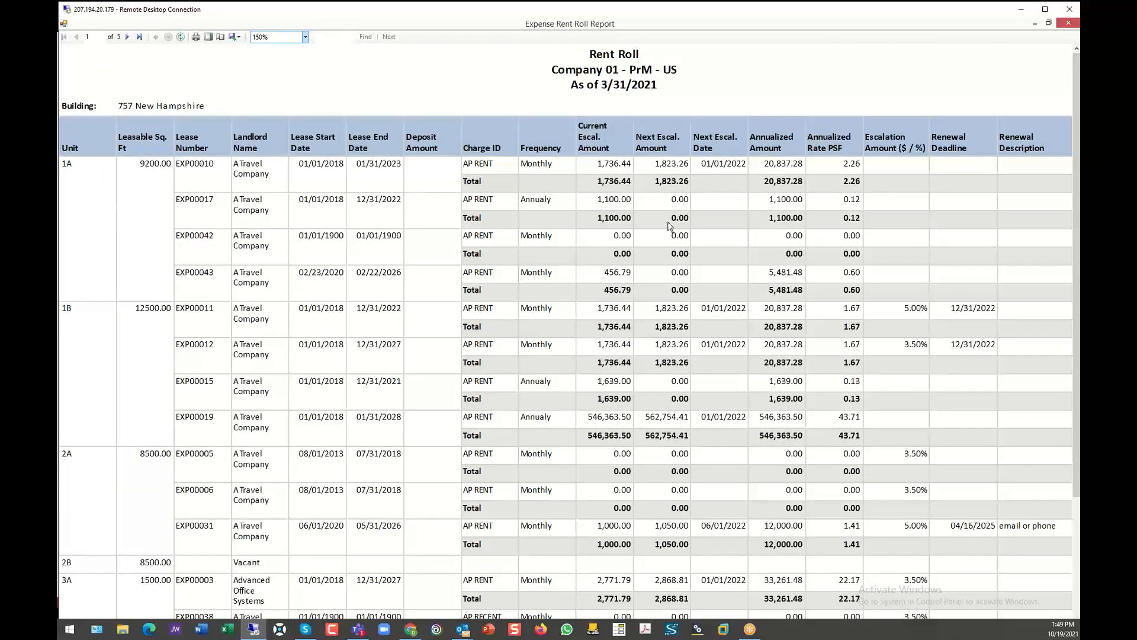
- Examine the rent roll's export formats, such as Excel, without exporting, and close the report and its setup
click(237, 37)
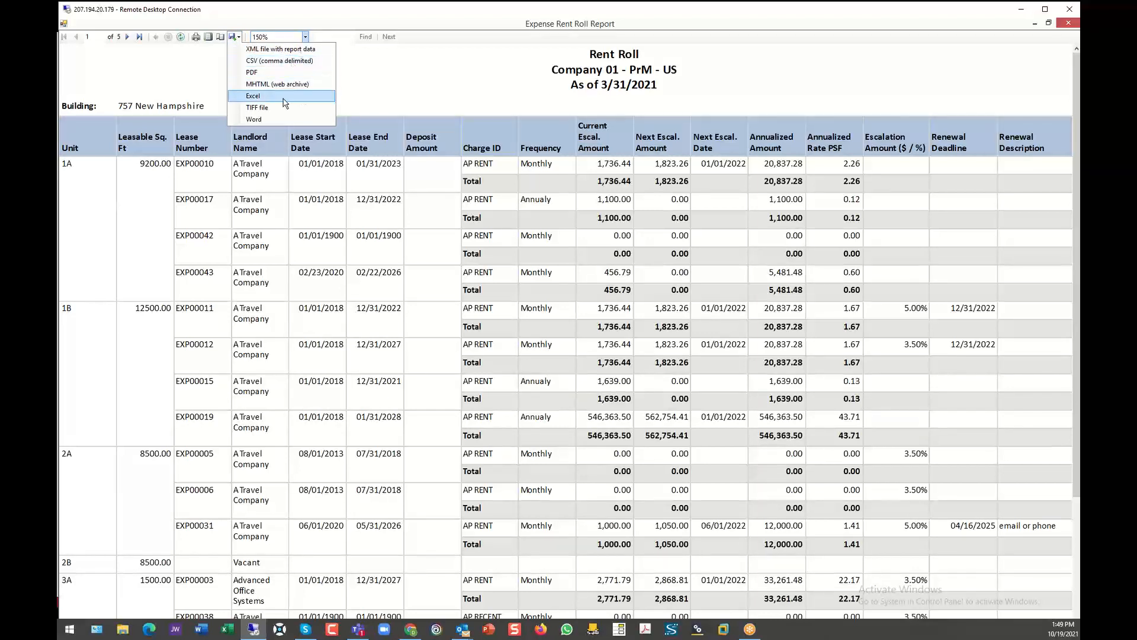
click(463, 95)
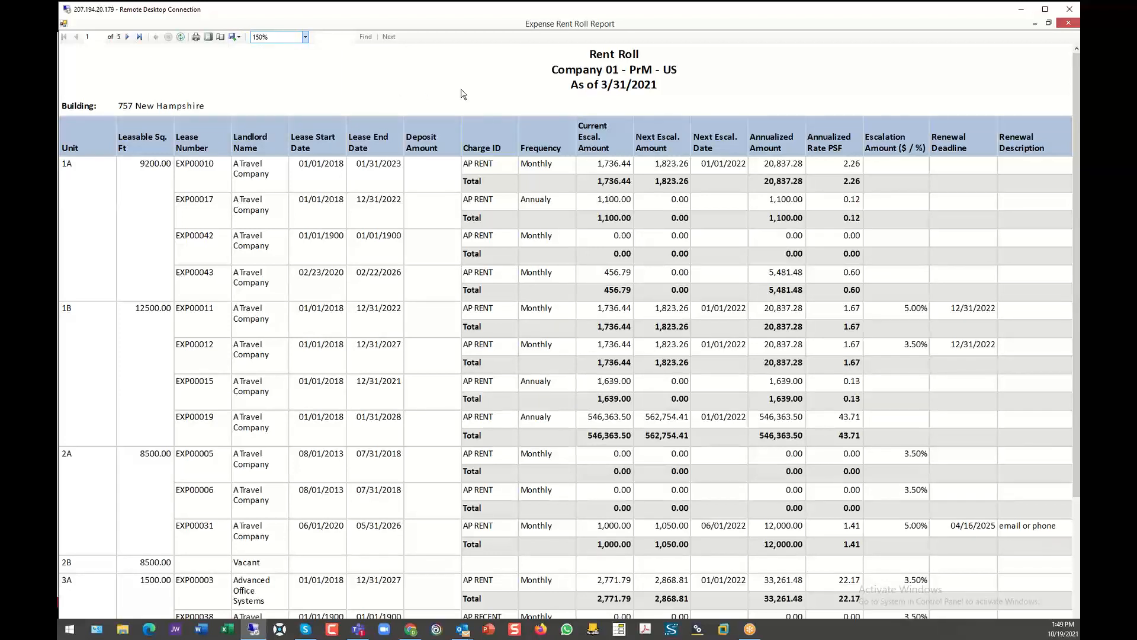
click(1067, 24)
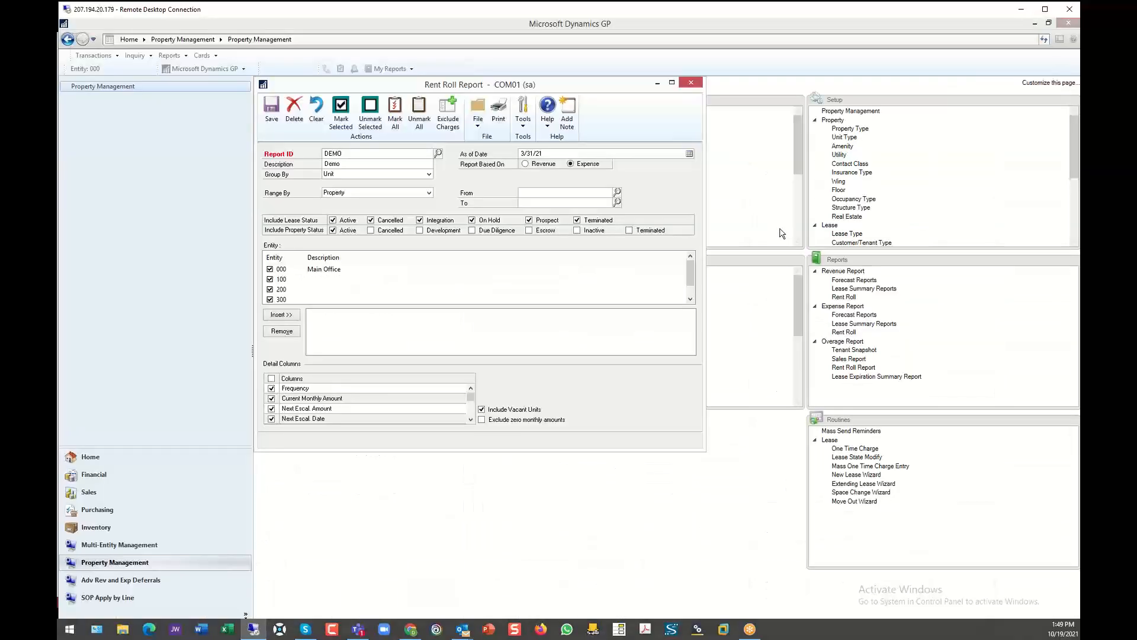
click(690, 82)
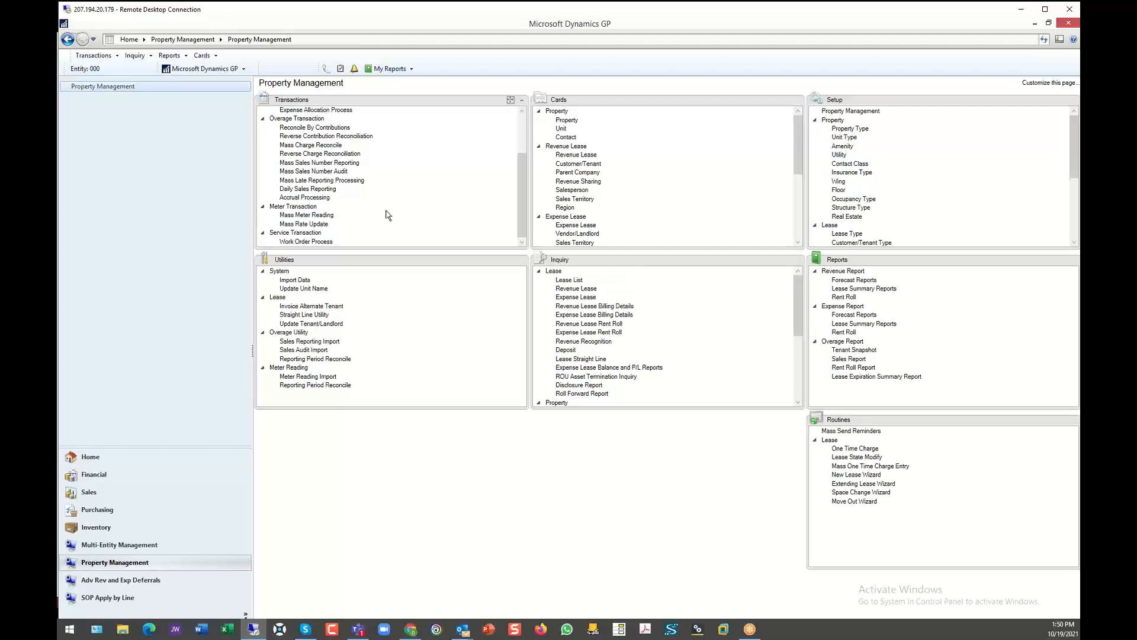
- Open SmartList and examine the lists available under Property Management
click(202, 69)
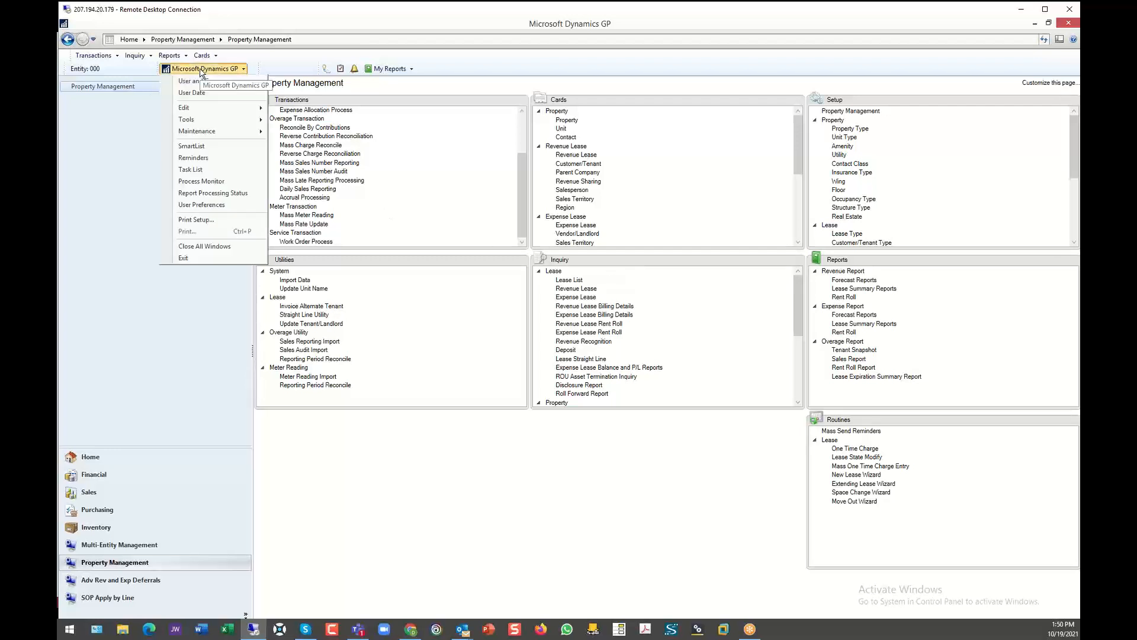
click(191, 146)
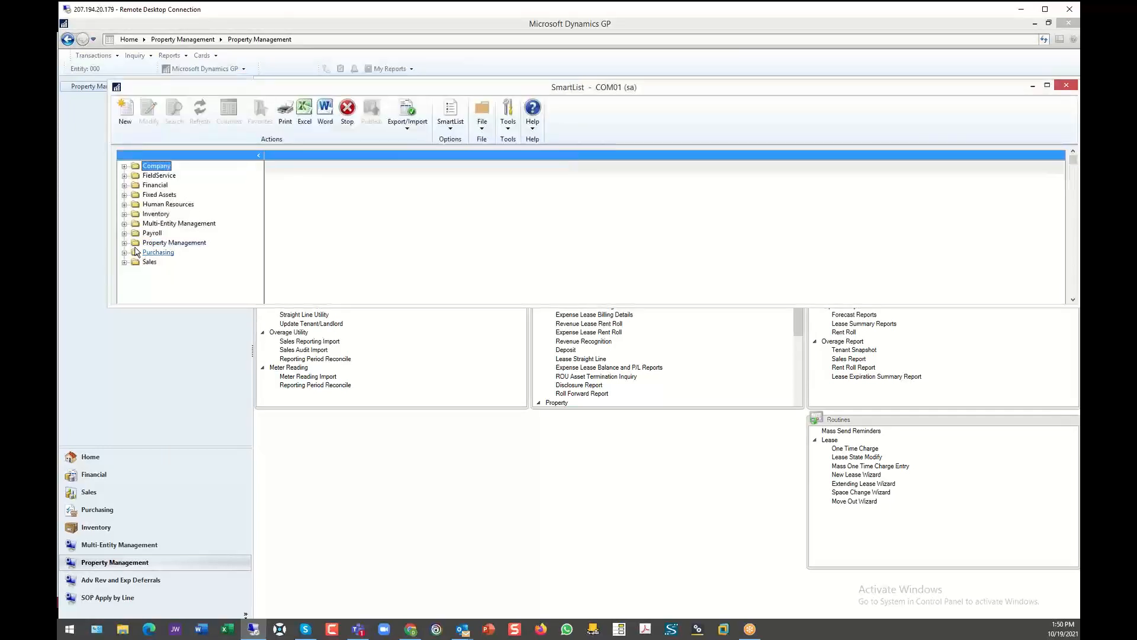
double_click(175, 243)
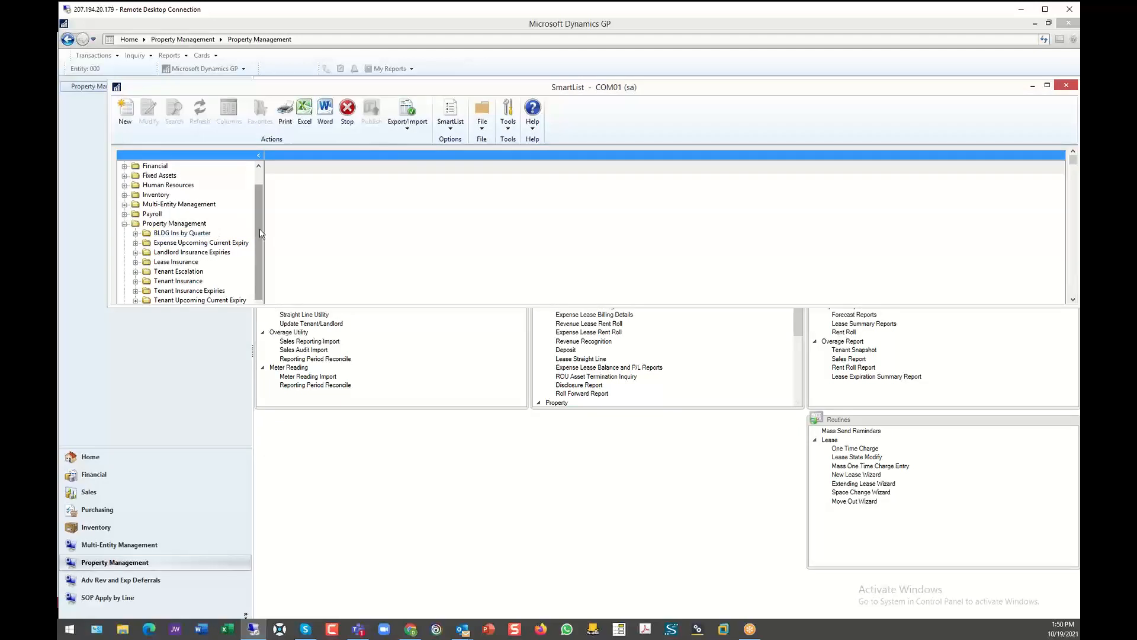
drag(259, 244, 260, 259)
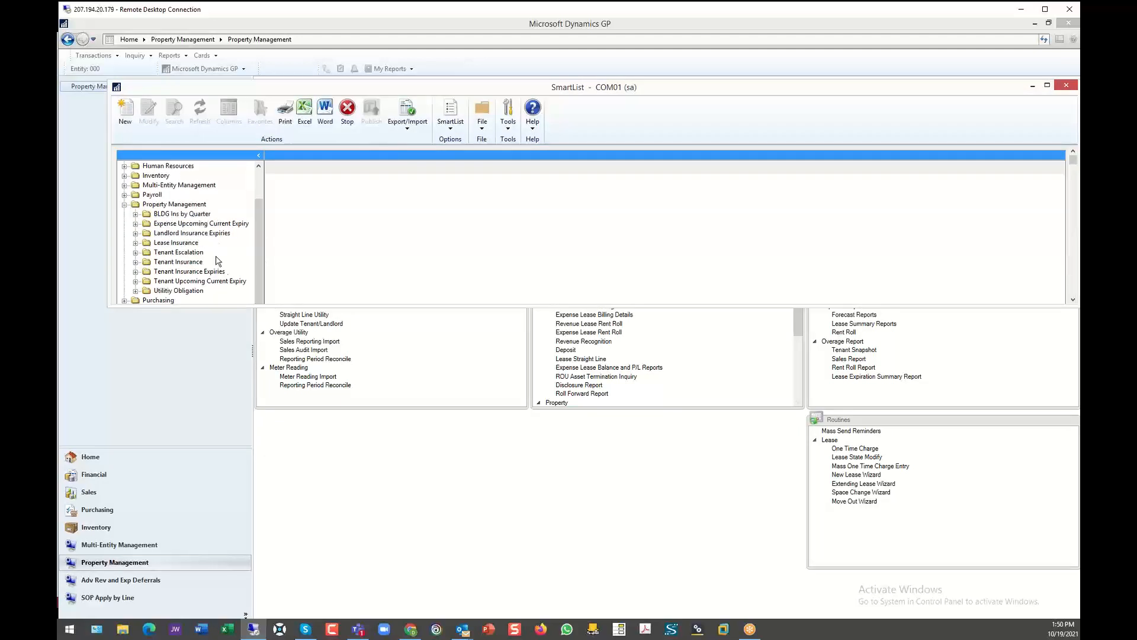
- Examine the Property Management project tables in SmartList Designer from the BLDG Ins by Quarter list, and close the designer and SmartList
click(178, 216)
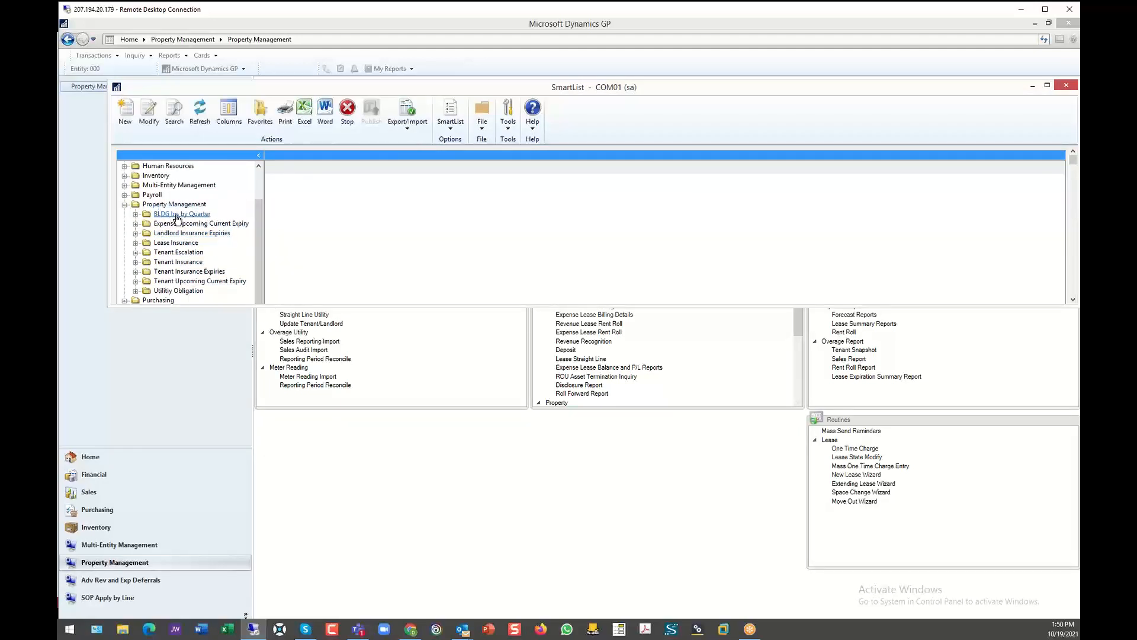
click(125, 112)
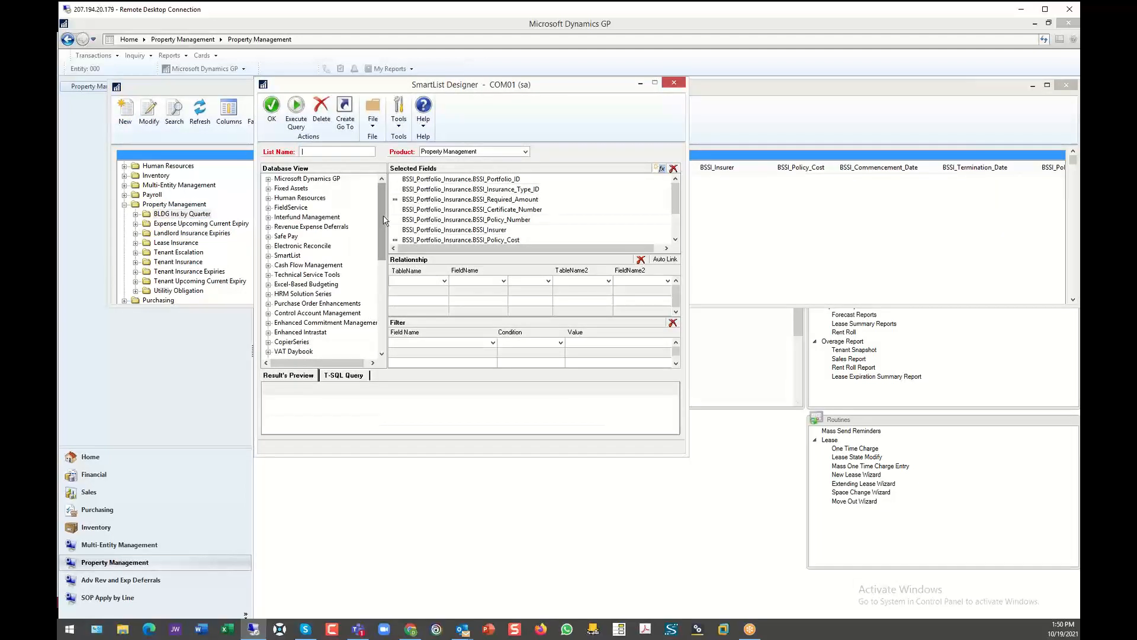
drag(381, 217, 385, 309)
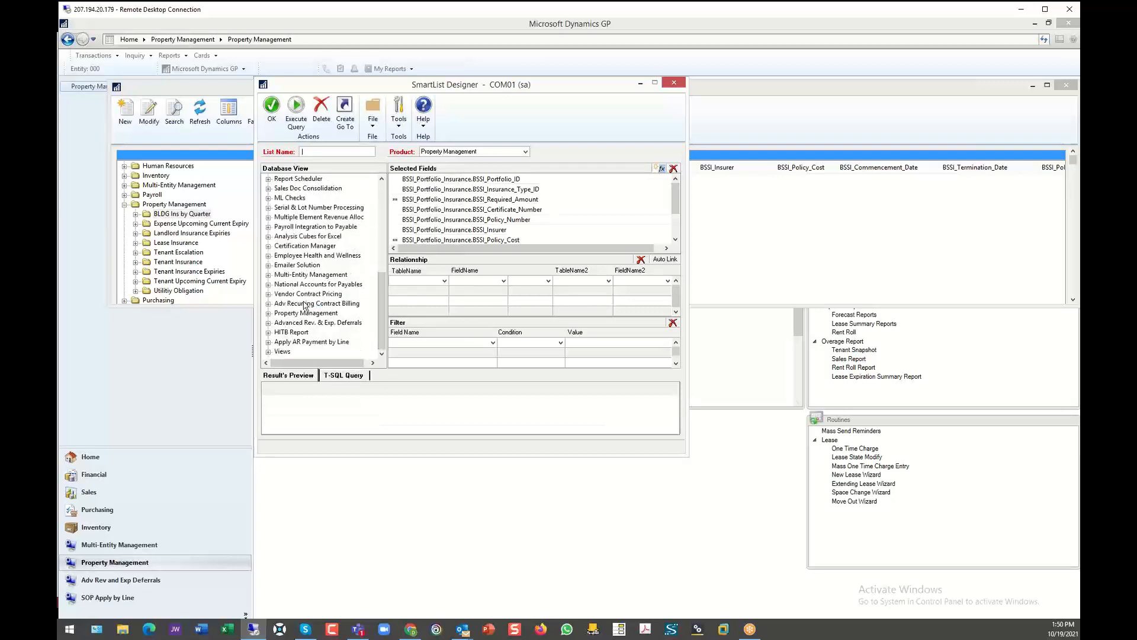
click(269, 313)
click(279, 324)
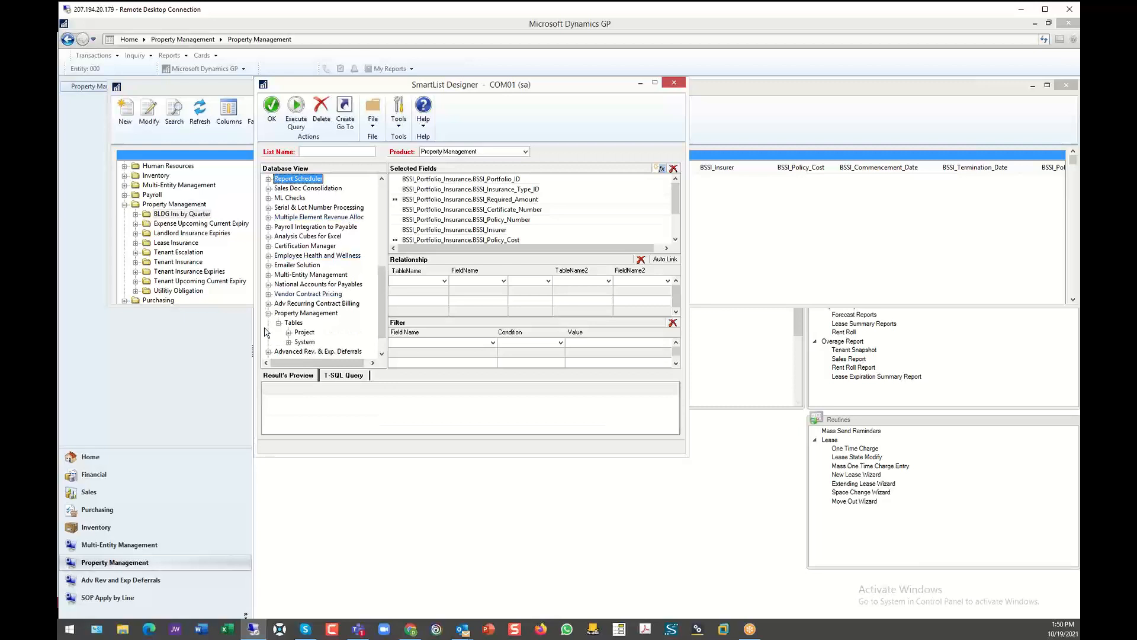
click(289, 332)
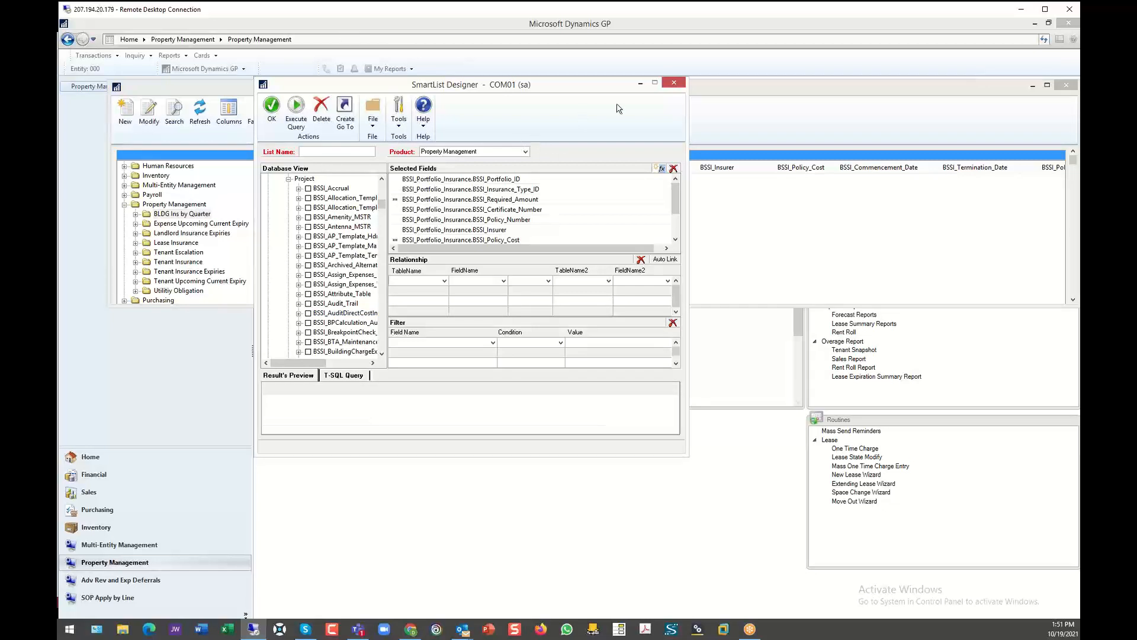
click(674, 83)
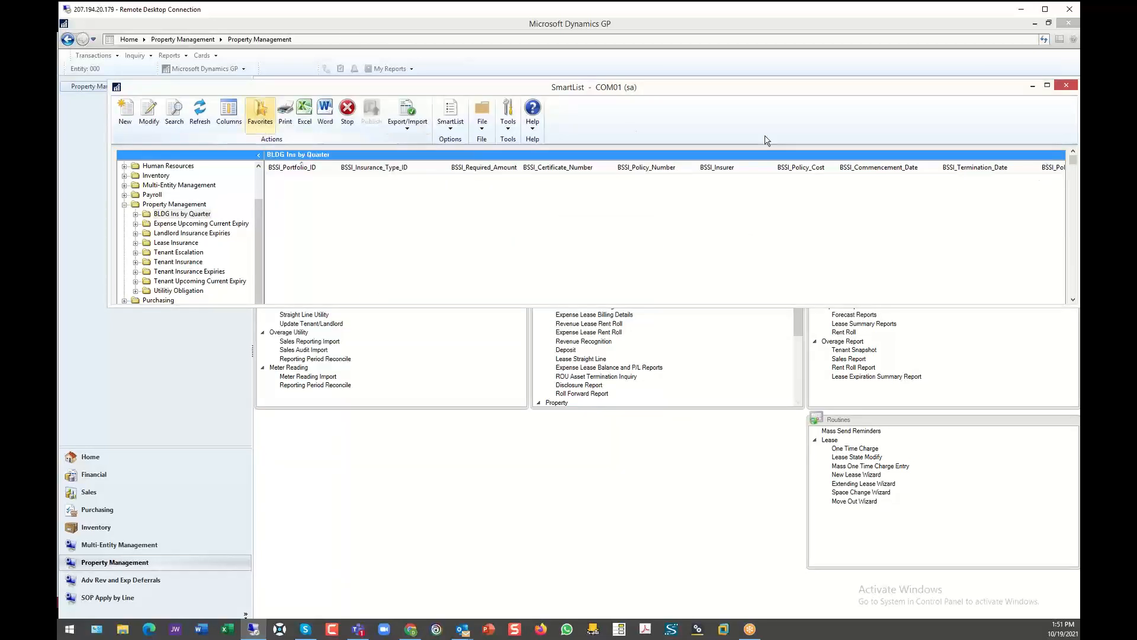
click(1066, 85)
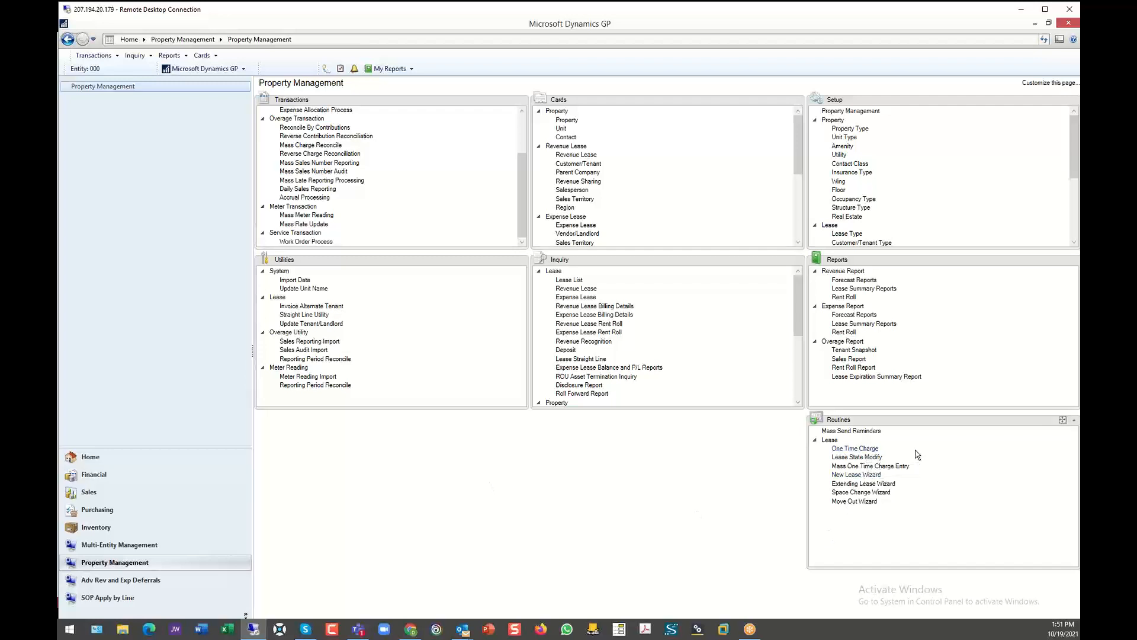
- Start a revenue One Time Charge for tenant Aaron Fitz Electrical, selecting its active Oaks Office Center lease and unit 7755_3RD
click(852, 448)
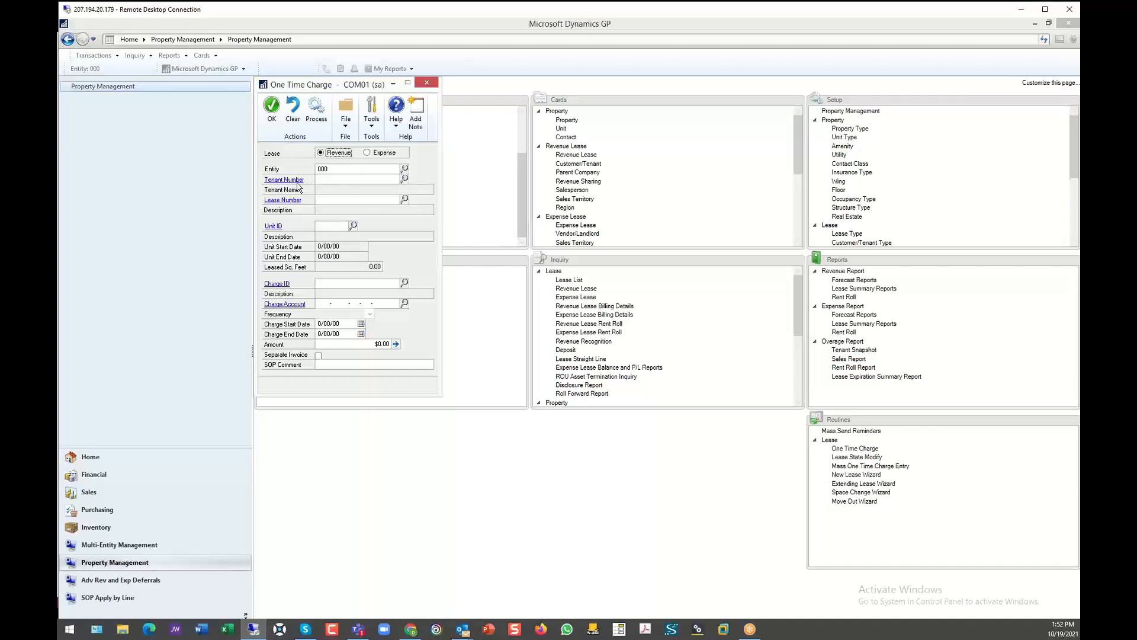
click(405, 179)
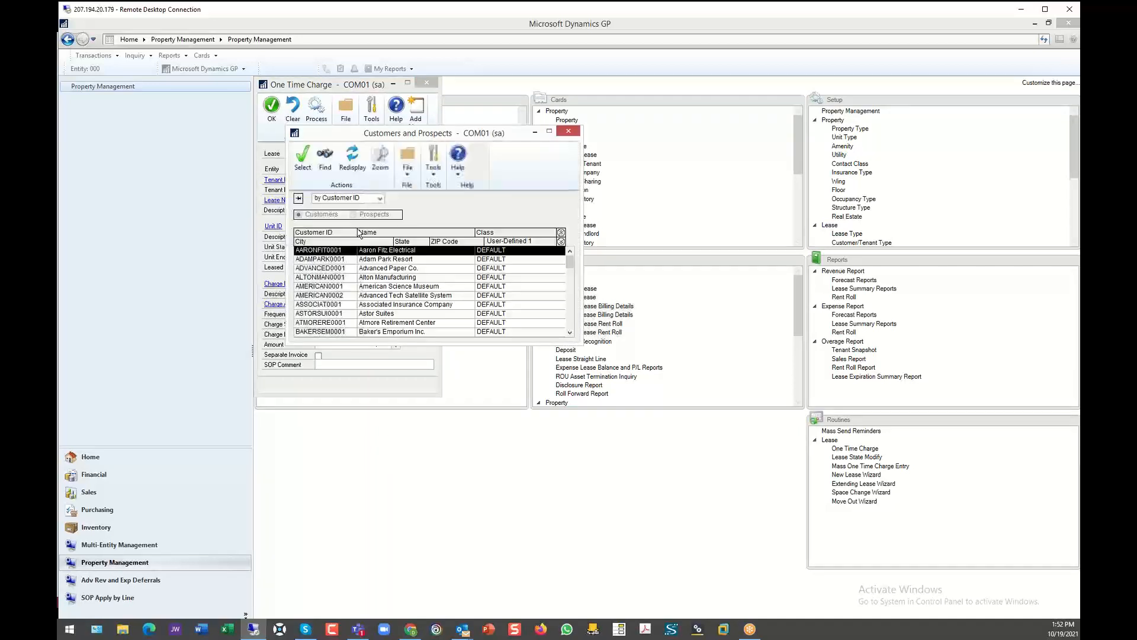
double_click(317, 254)
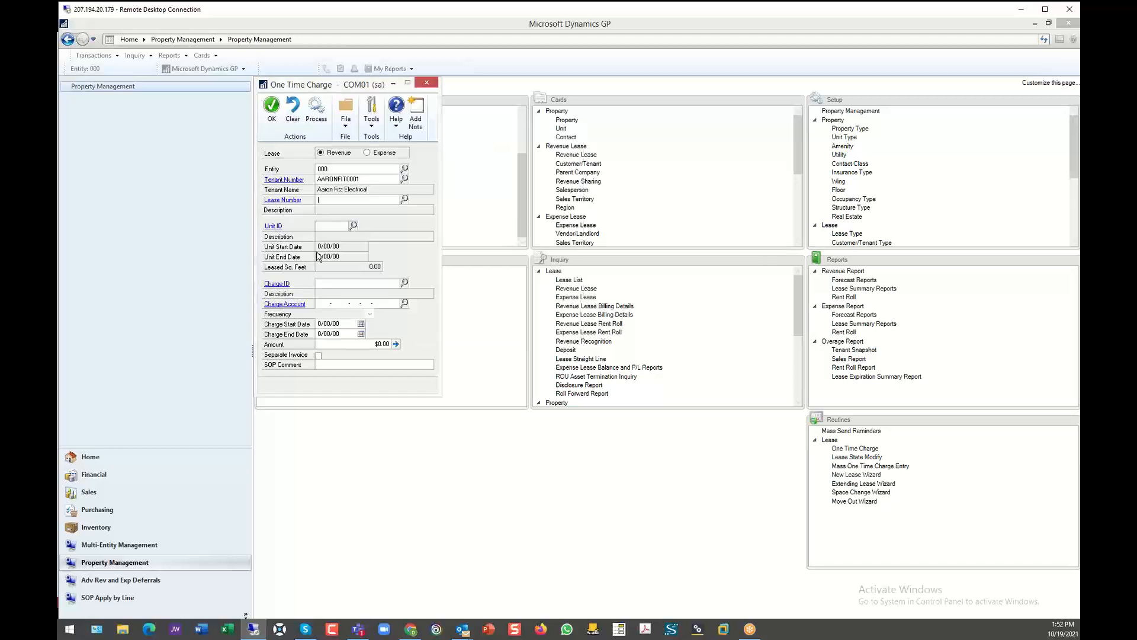
click(405, 199)
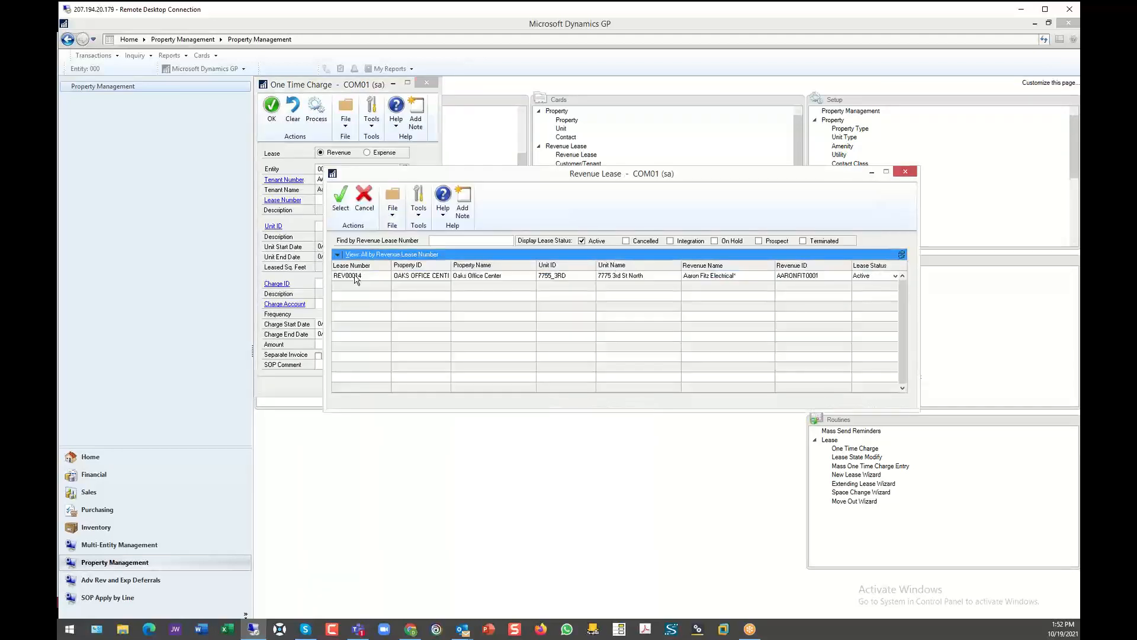
double_click(356, 277)
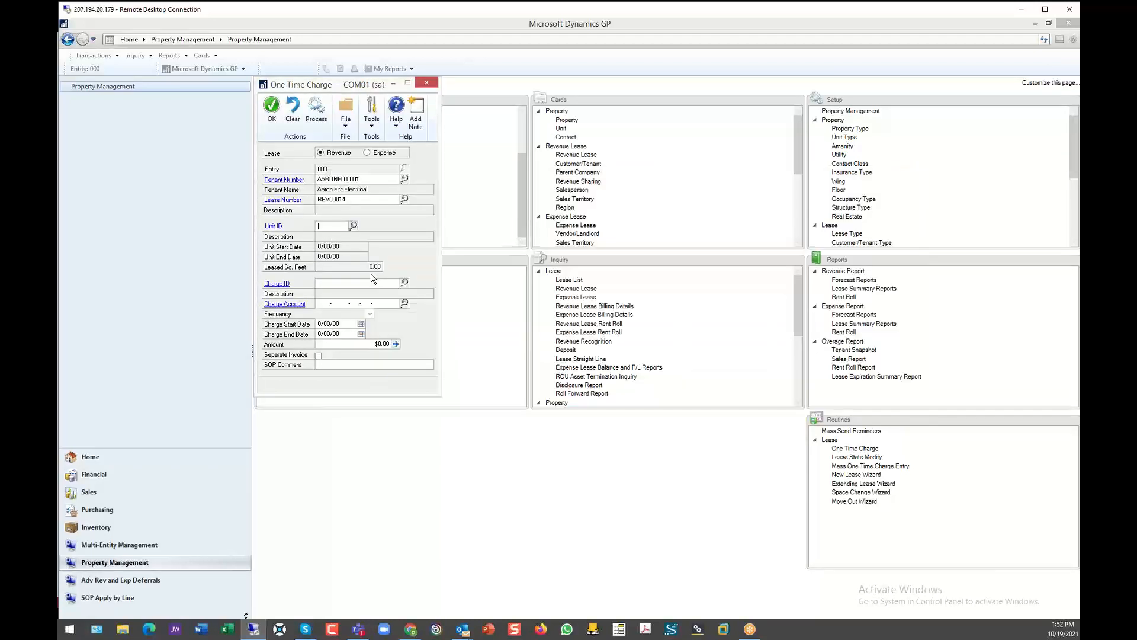
click(354, 227)
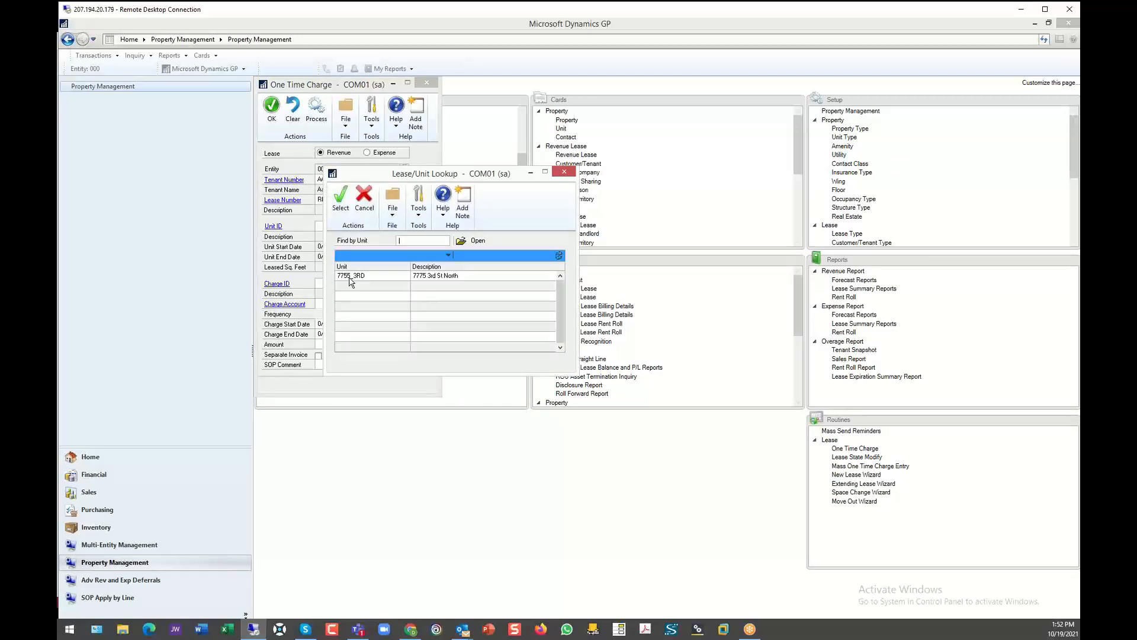
double_click(351, 277)
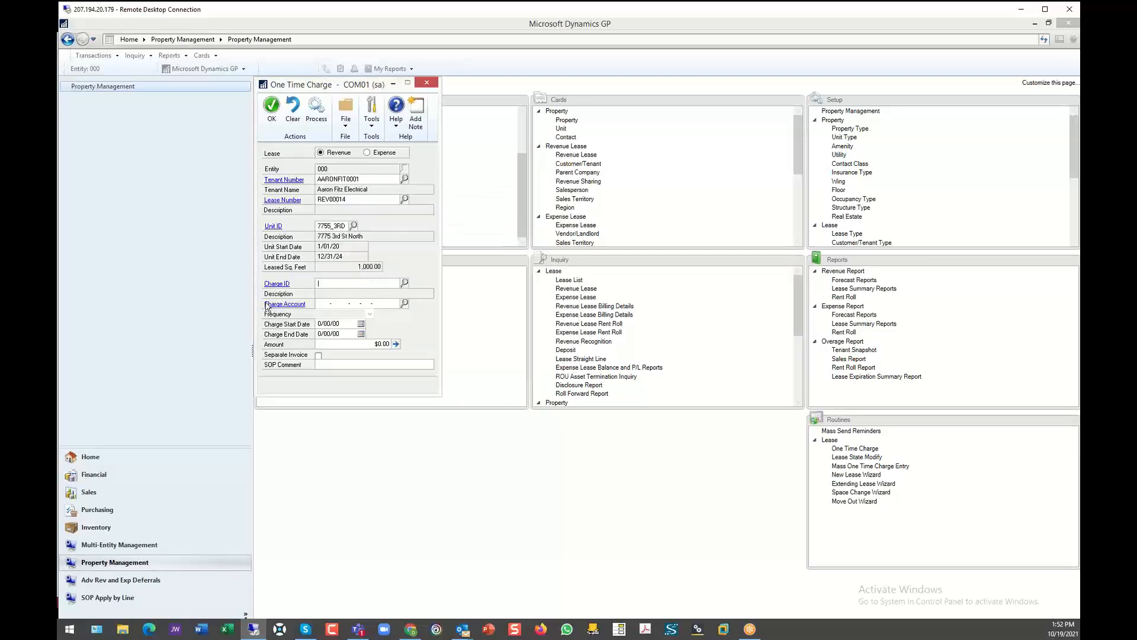
- Set the one-time charge to MISCELLANEOUS, running from 10/01/21 to 10/31/21, with an amount of $250.00 and no SOP comment
click(405, 284)
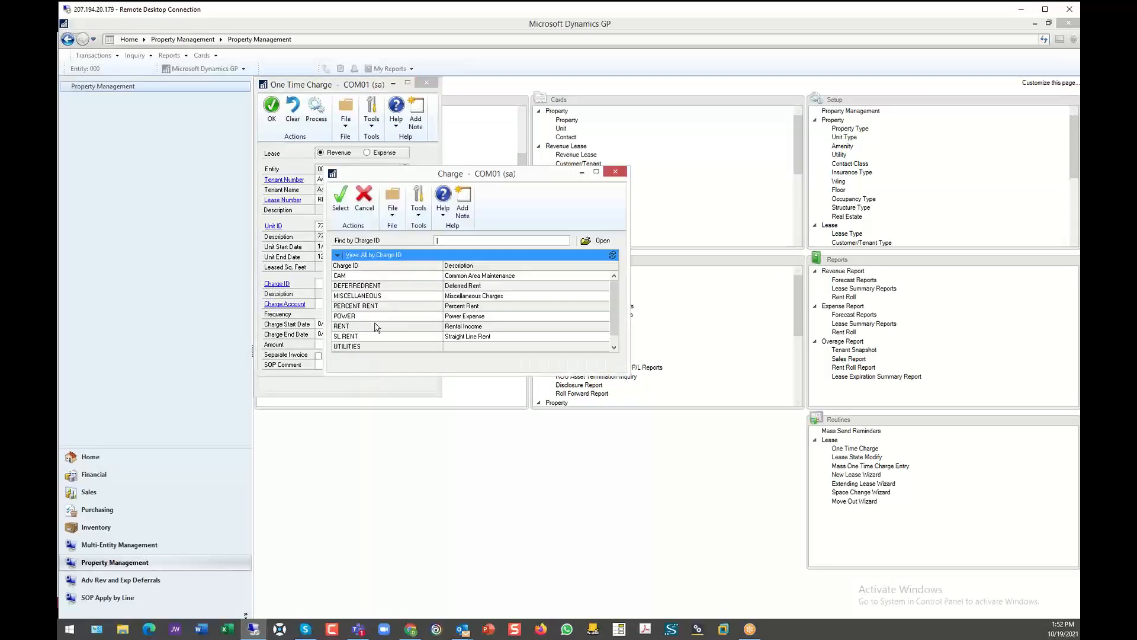
double_click(364, 297)
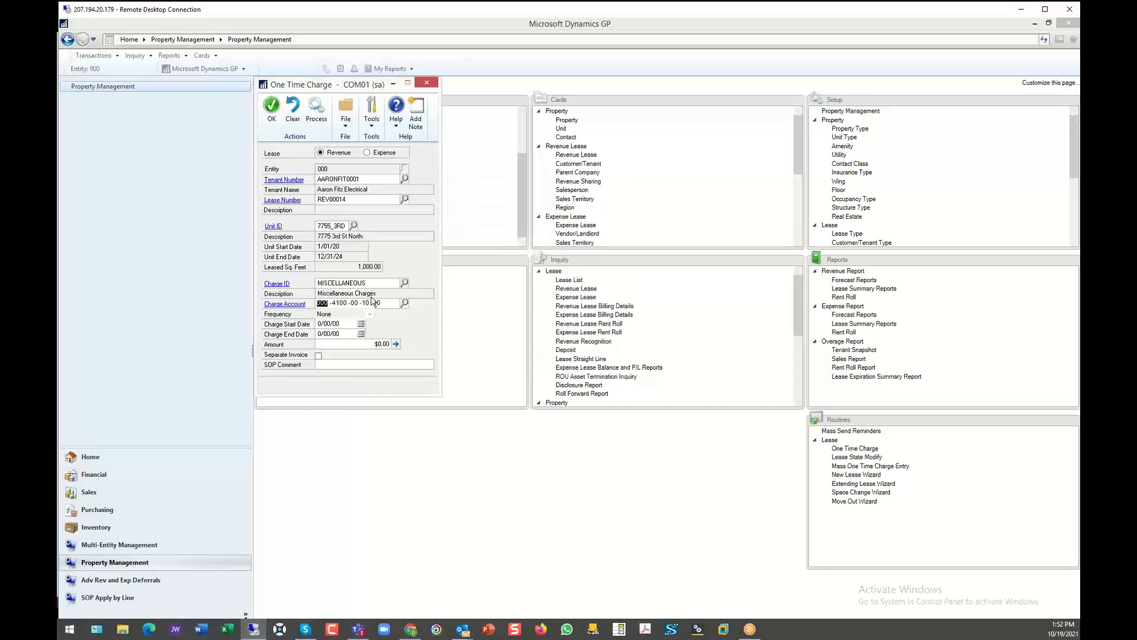
click(330, 325)
text(100120)
key(Tab)
text(10312021)
key(Tab)
text(250)
key(Tab)
click(339, 365)
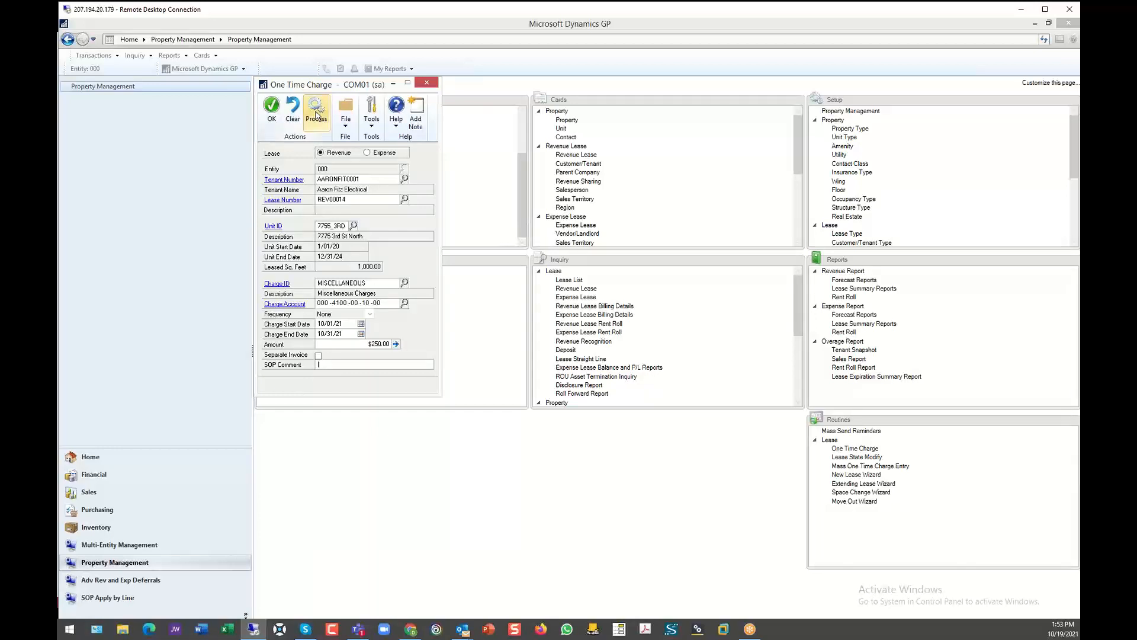
- Process the one-time charge, output its processing report to the screen, and close the report and the charge entry
click(316, 114)
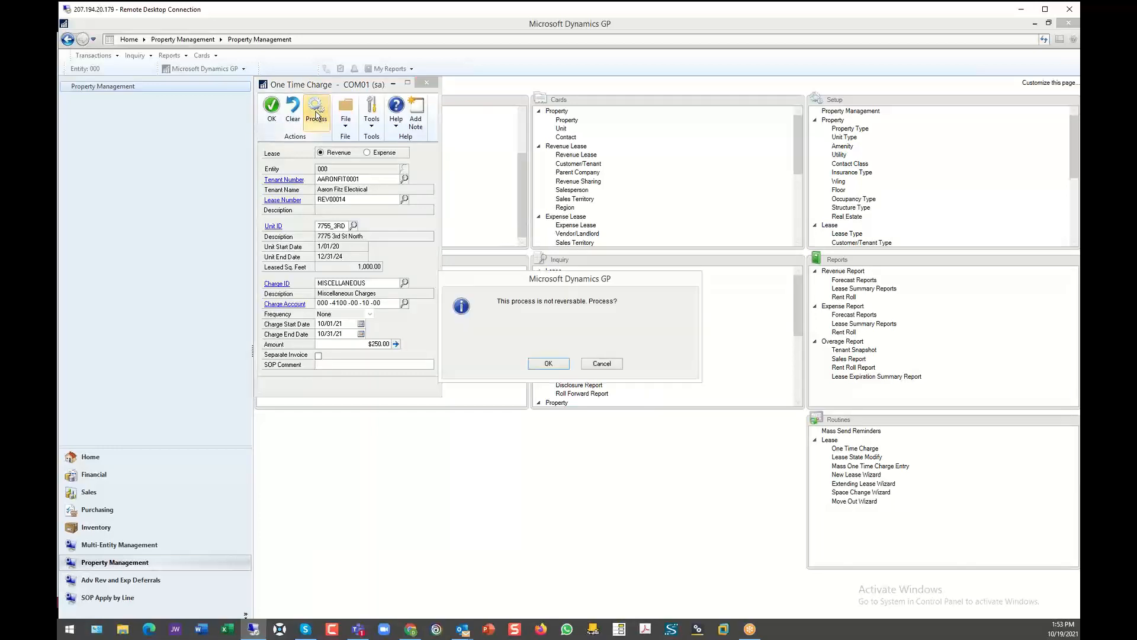
click(547, 366)
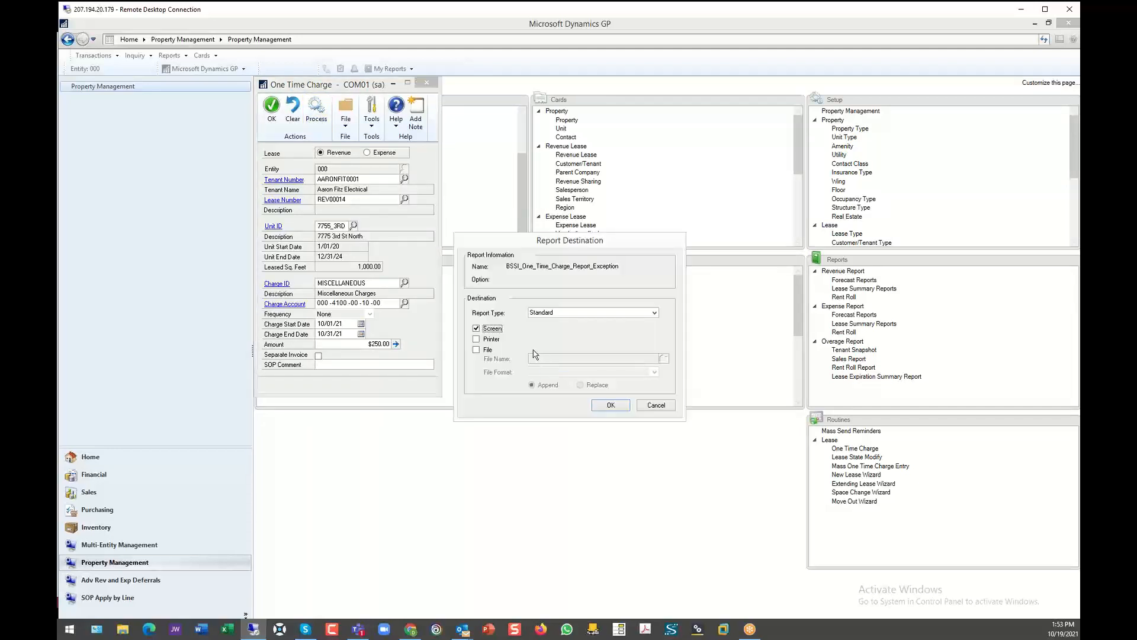
click(611, 407)
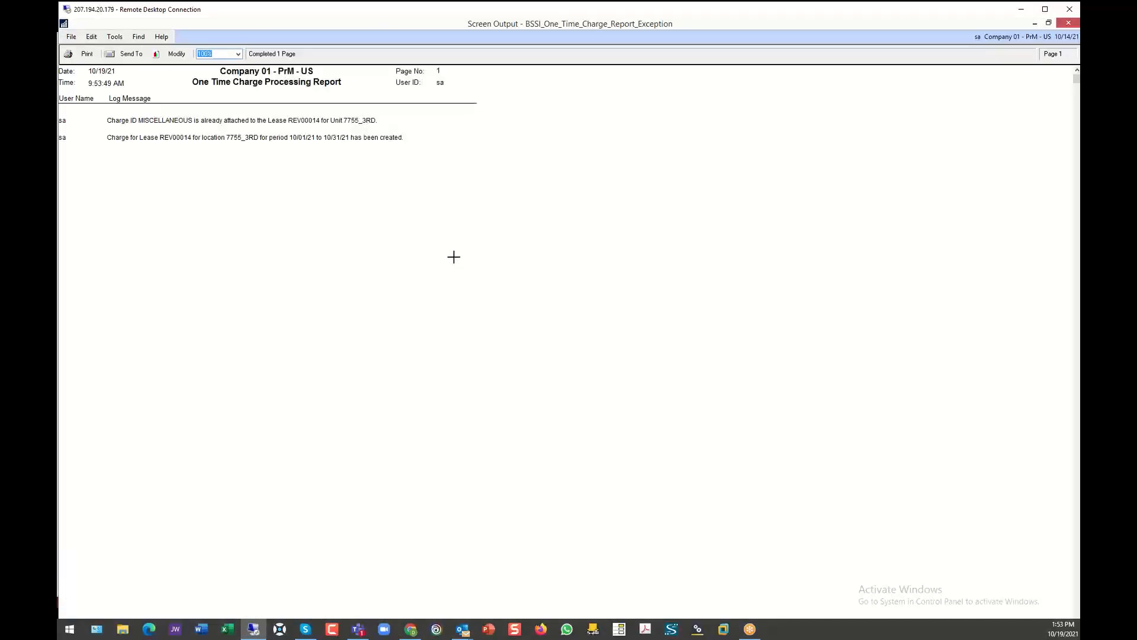
click(1069, 27)
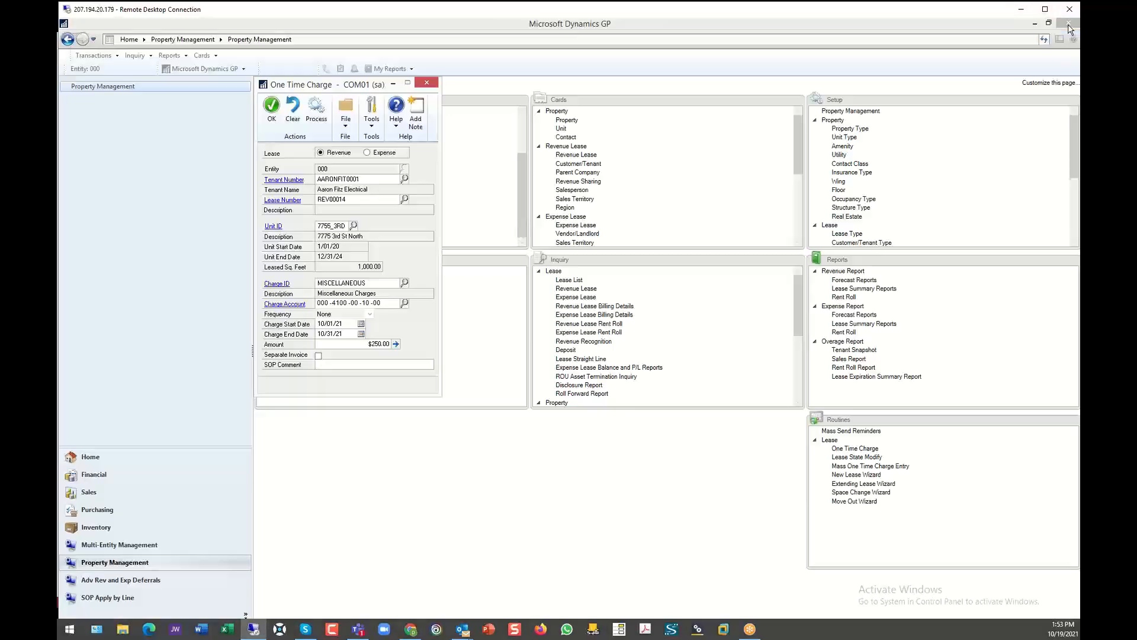
click(428, 83)
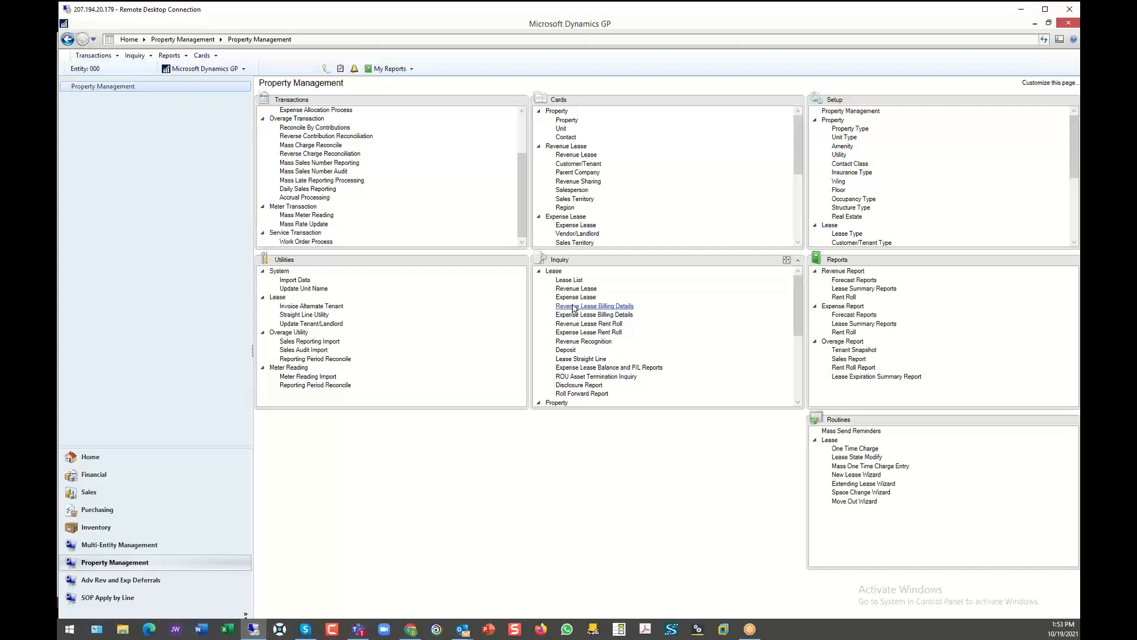
- Examine the Mass One Time Charge Import options for revenue and expense leases, and close it without importing
click(875, 469)
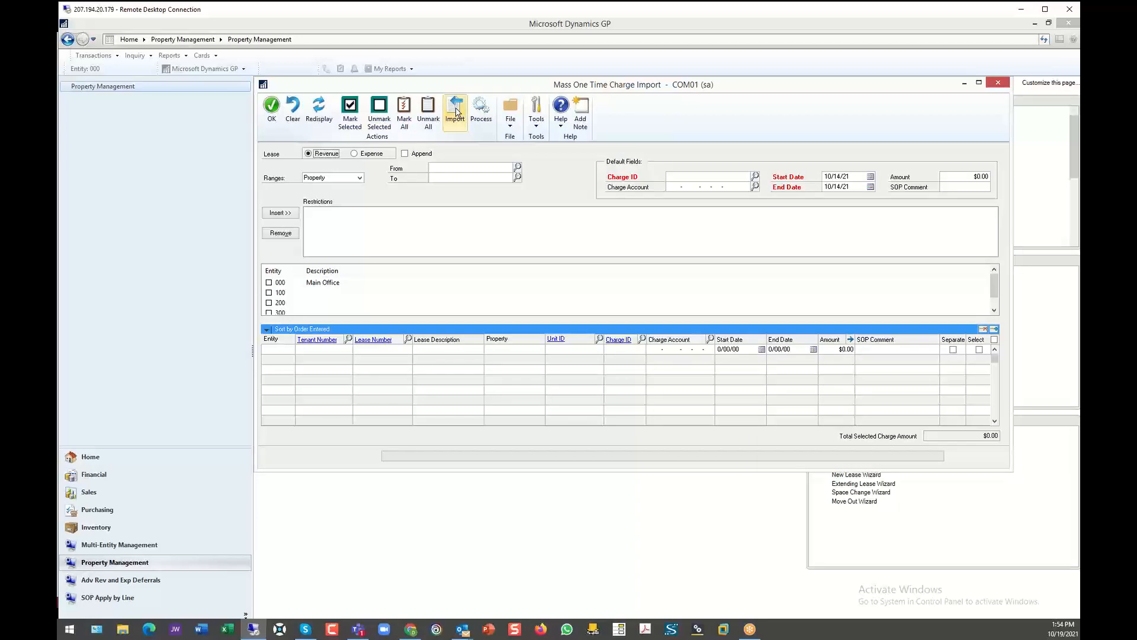
click(355, 154)
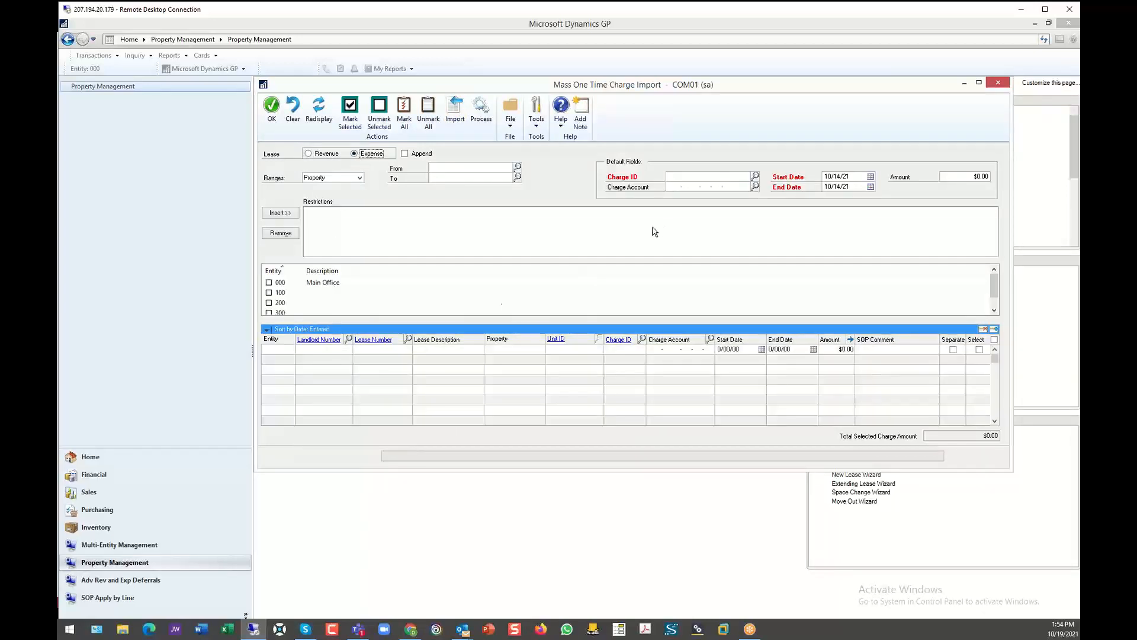
click(999, 84)
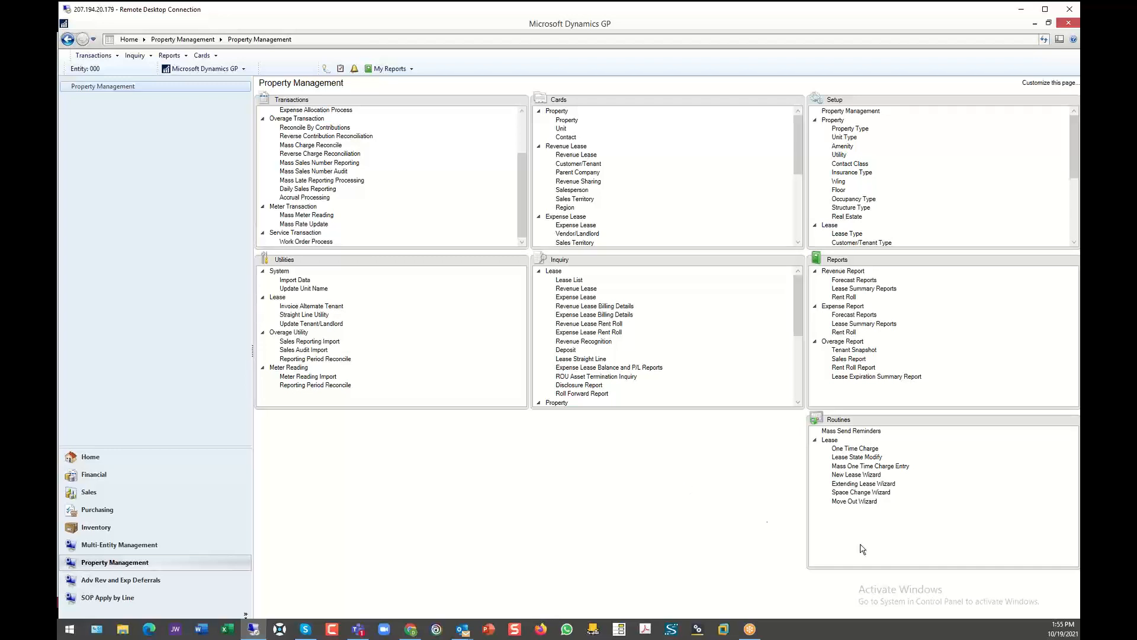
- View the welcome pages of the New Lease, Extending Lease, Space Change and Move Out wizards, quitting each one
click(858, 475)
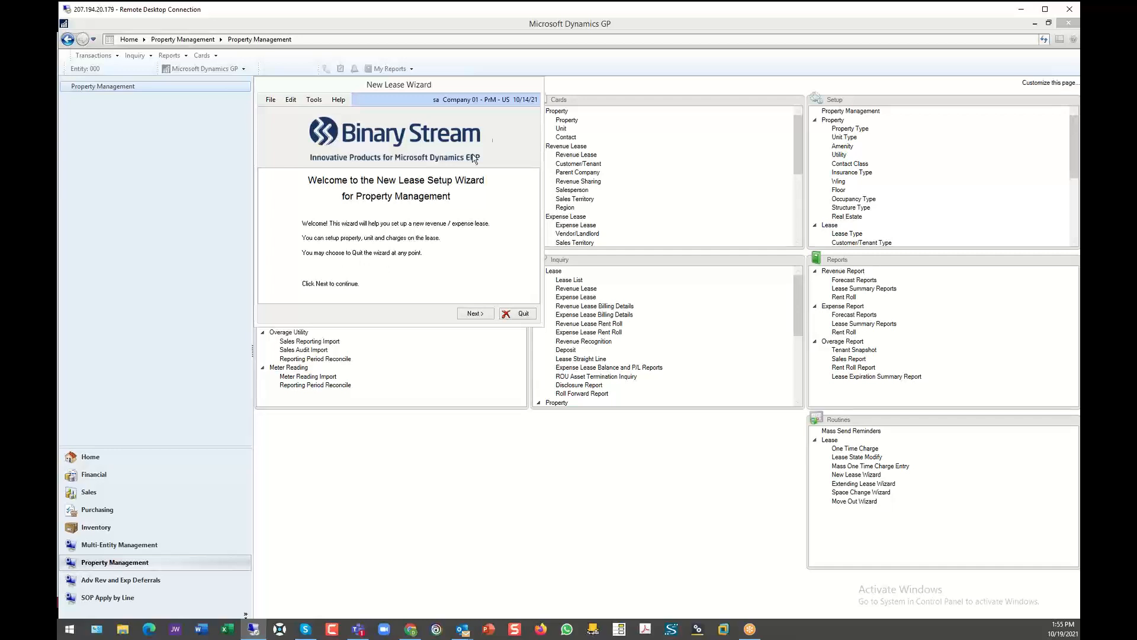
click(520, 314)
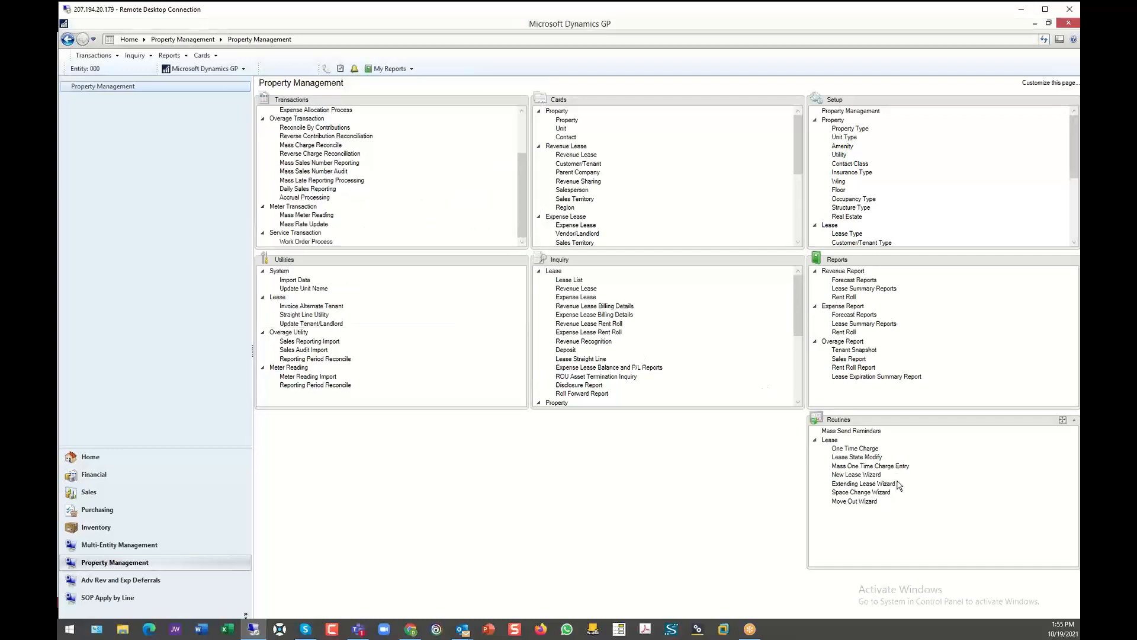
click(862, 483)
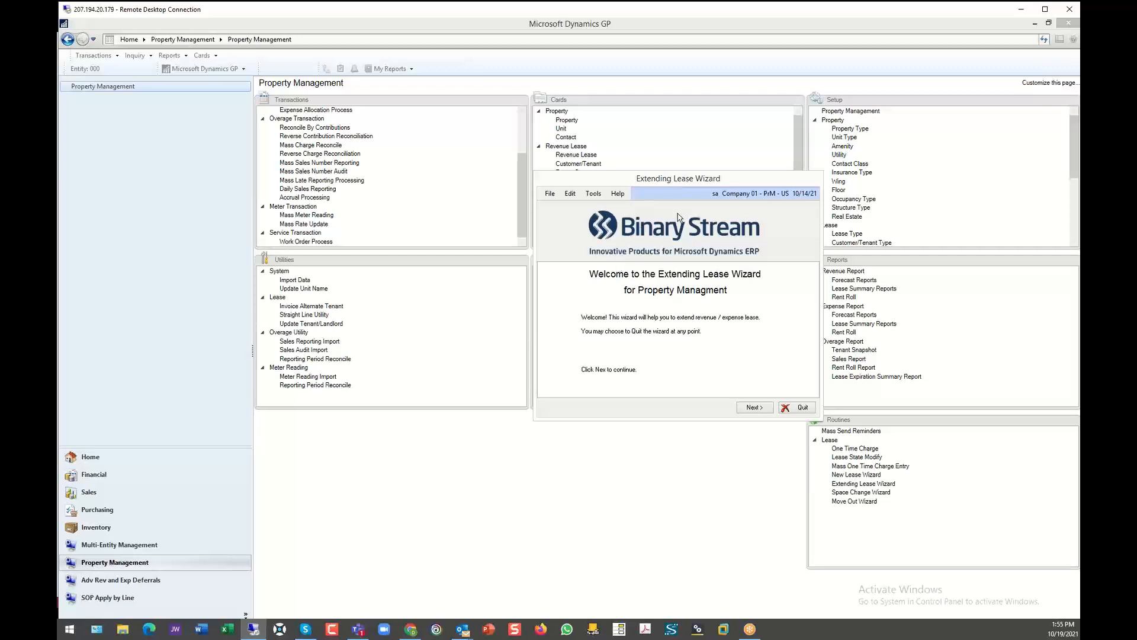
click(801, 408)
click(873, 493)
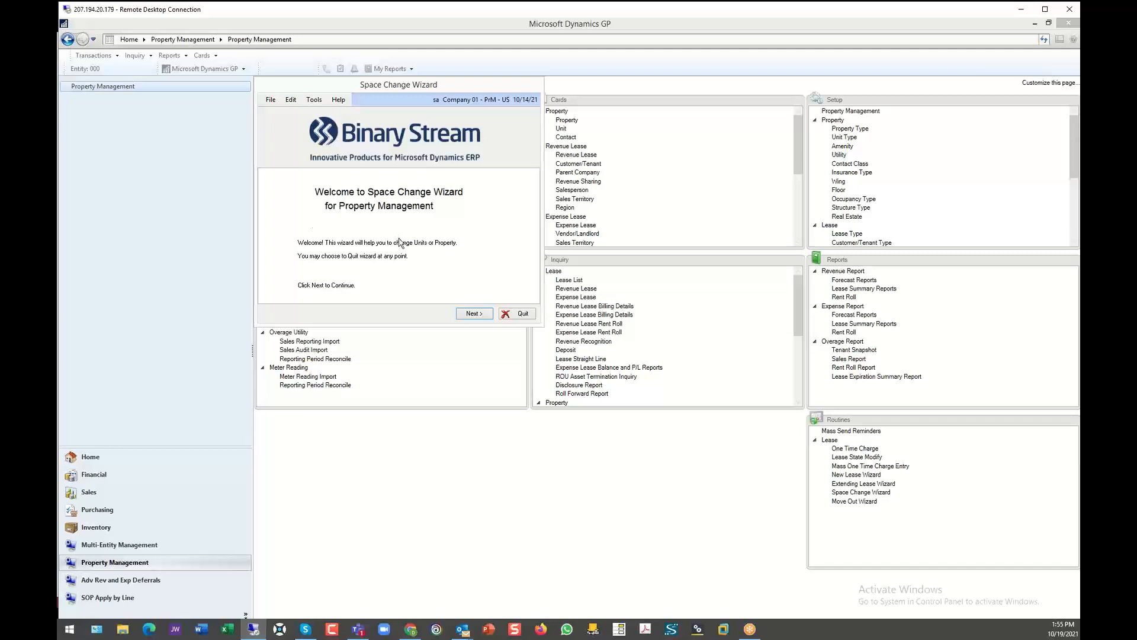
click(524, 315)
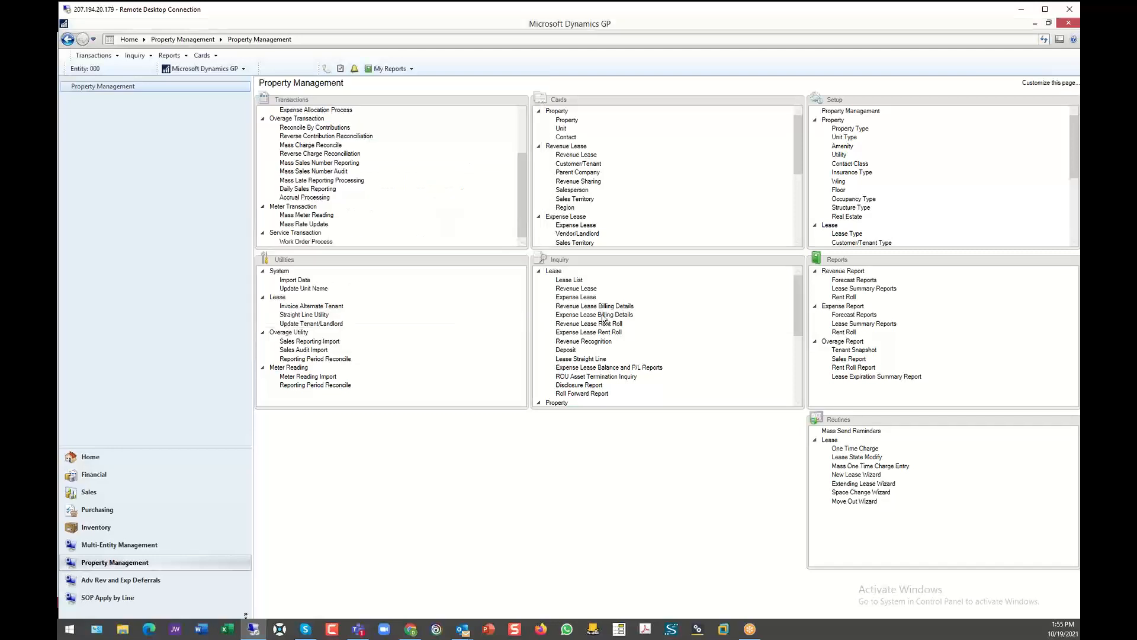
click(860, 501)
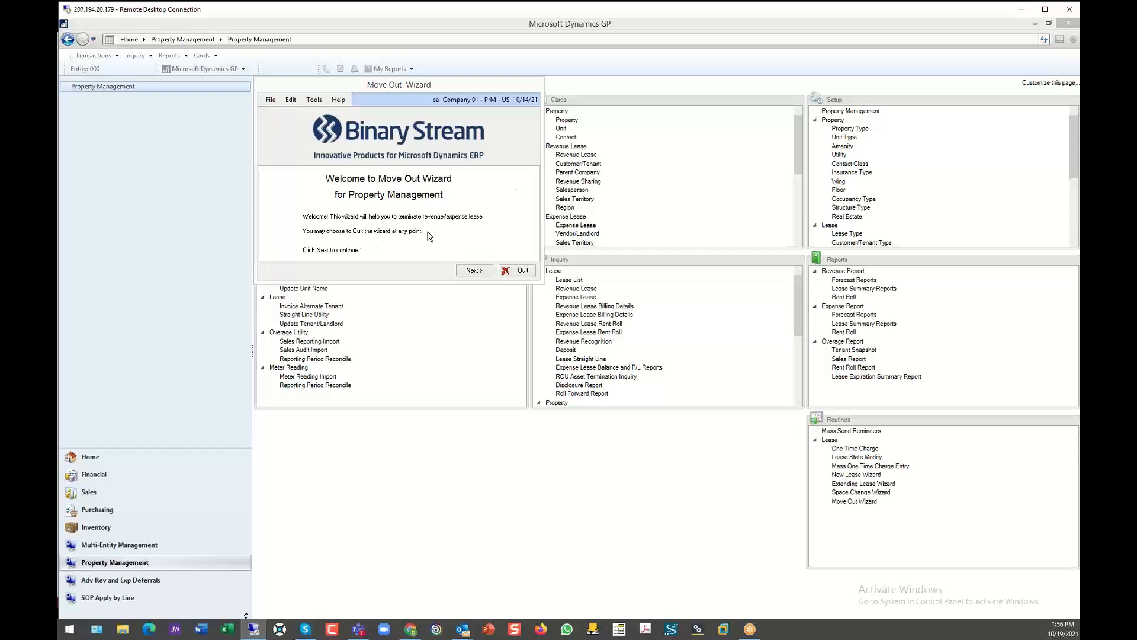
click(519, 271)
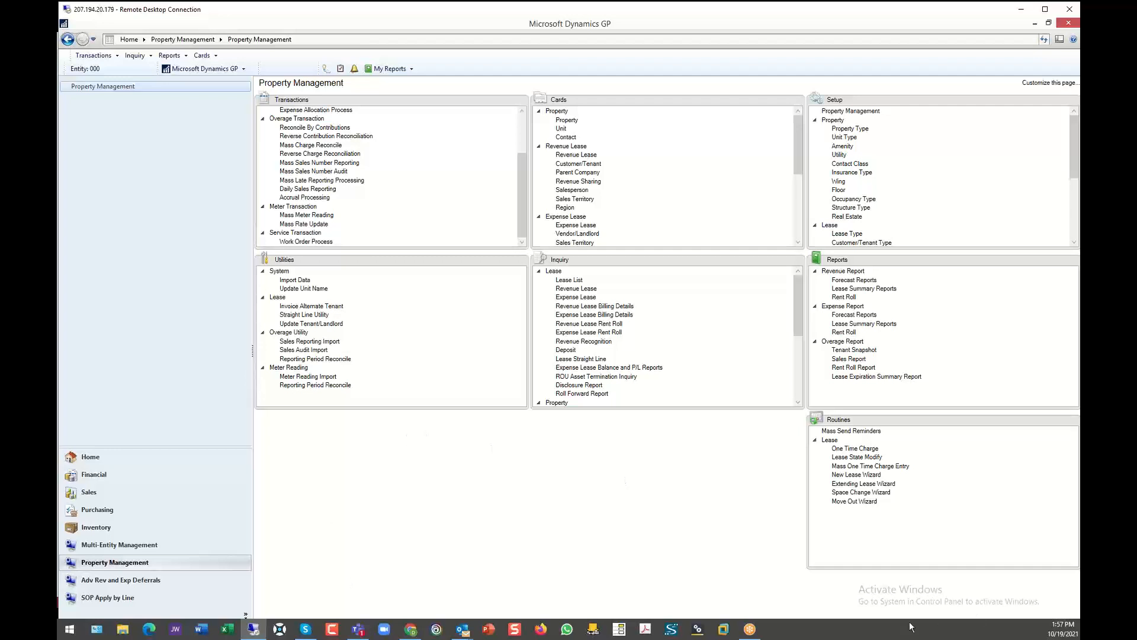
click(1039, 513)
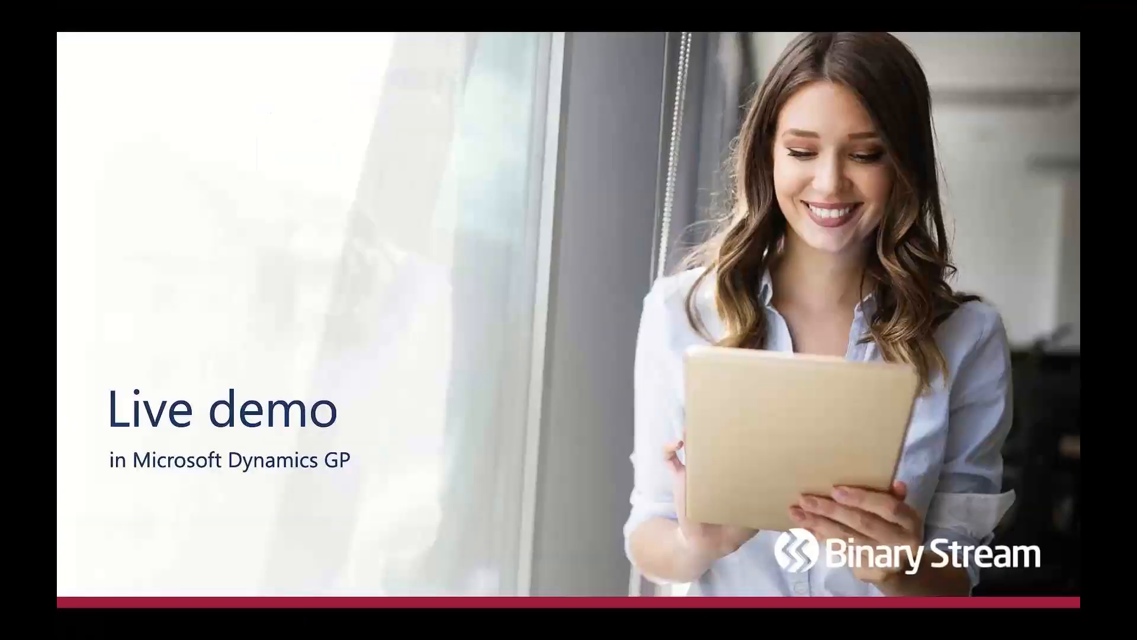
key(Right)
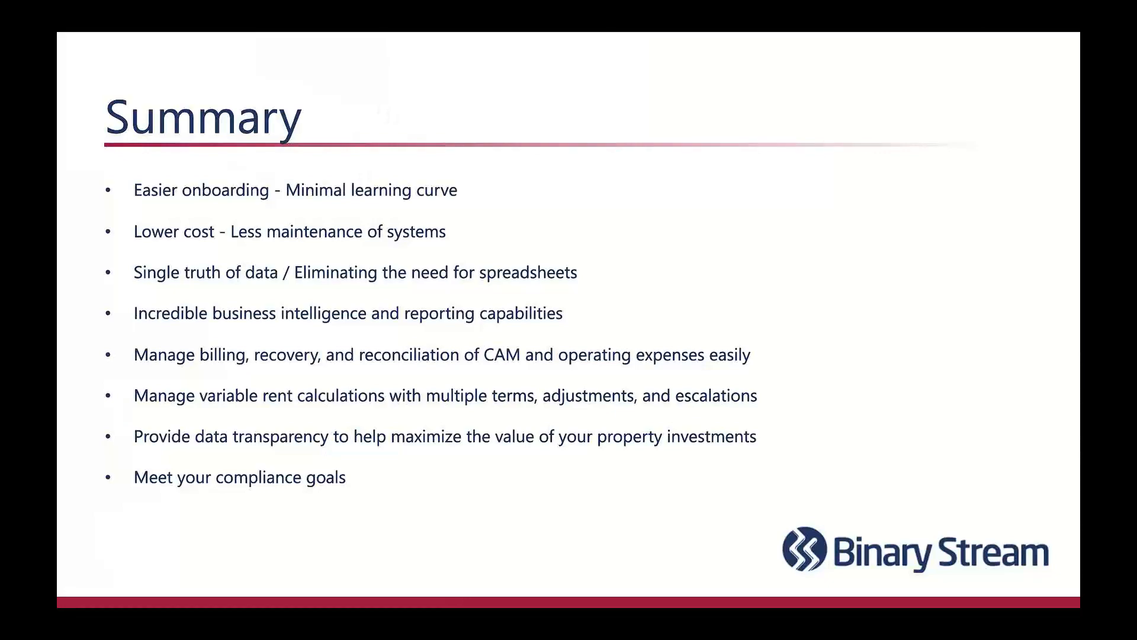
key(Right)
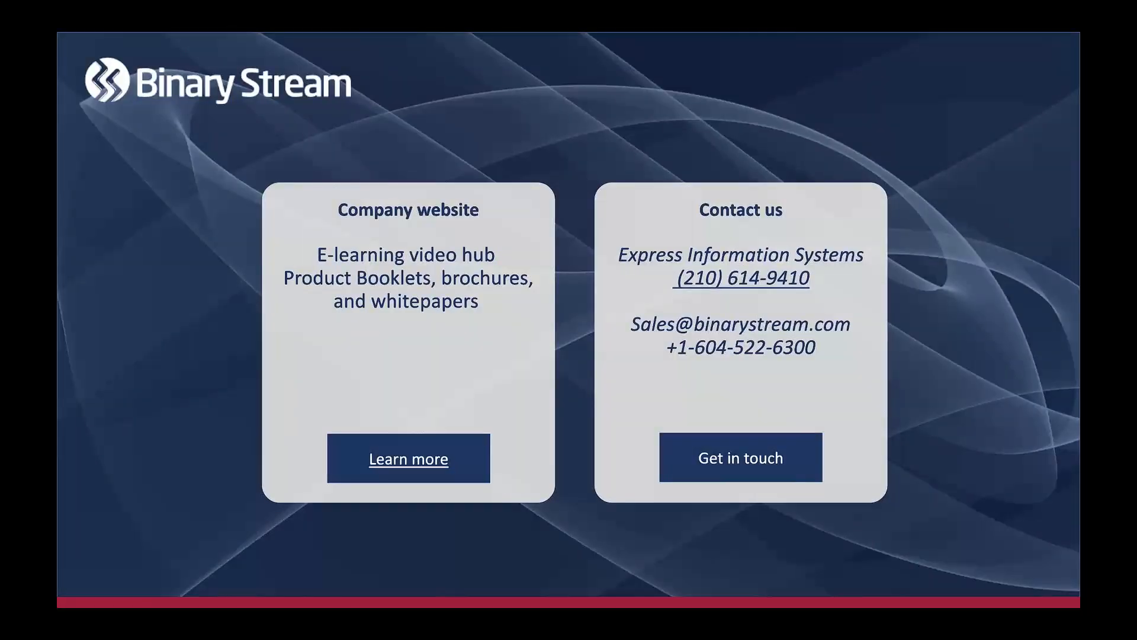